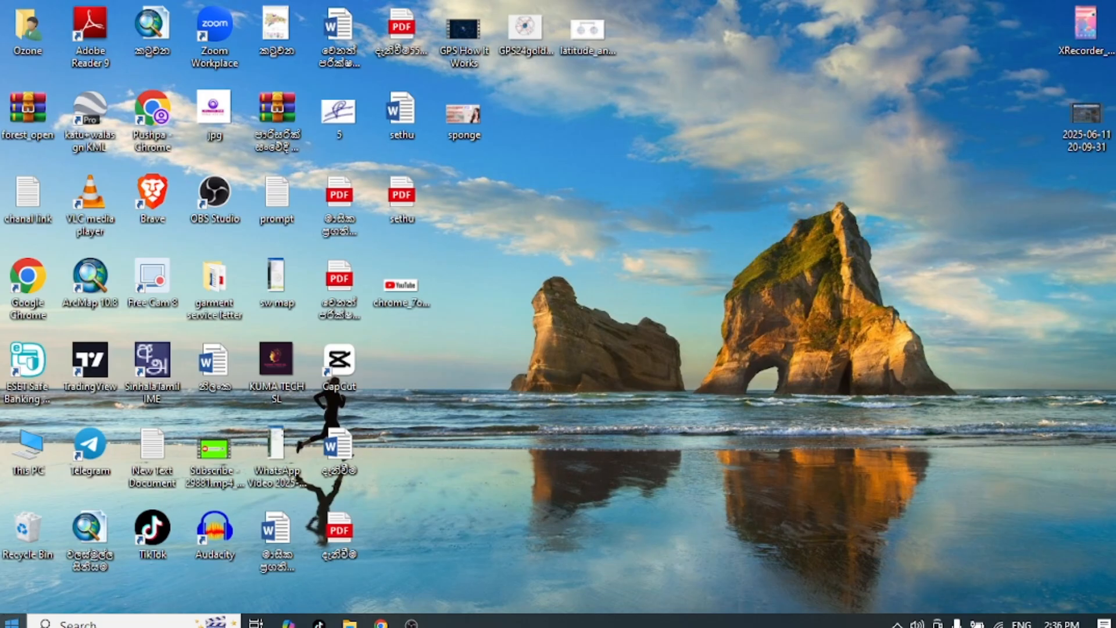
Step: Open Google Earth Pro and dismiss the start-up tips
left_click(11, 623)
left_click(110, 623)
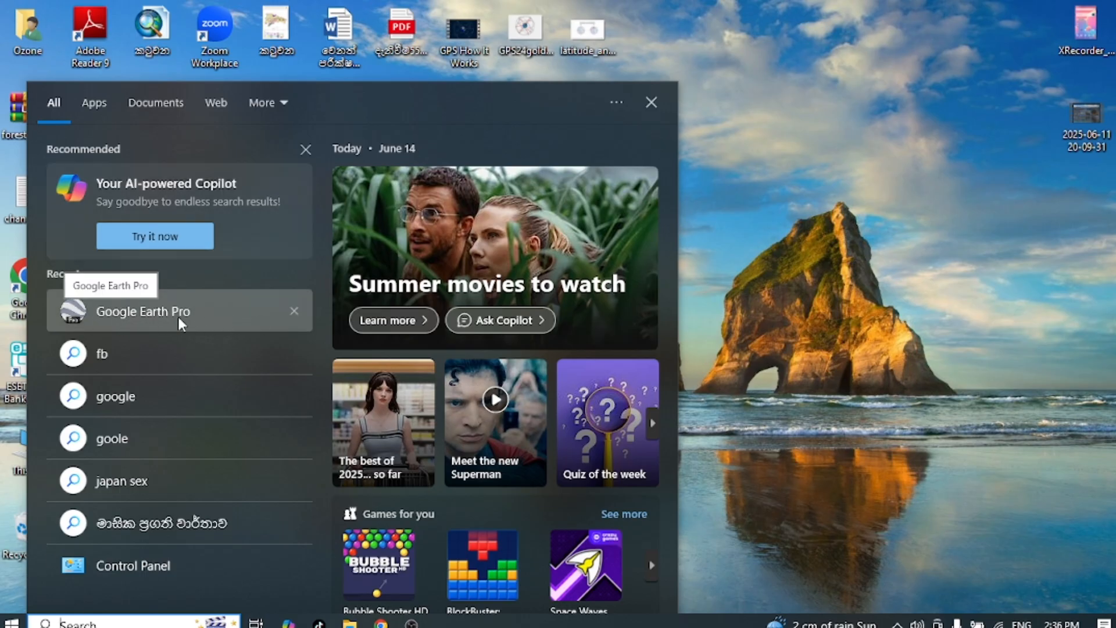
left_click(145, 318)
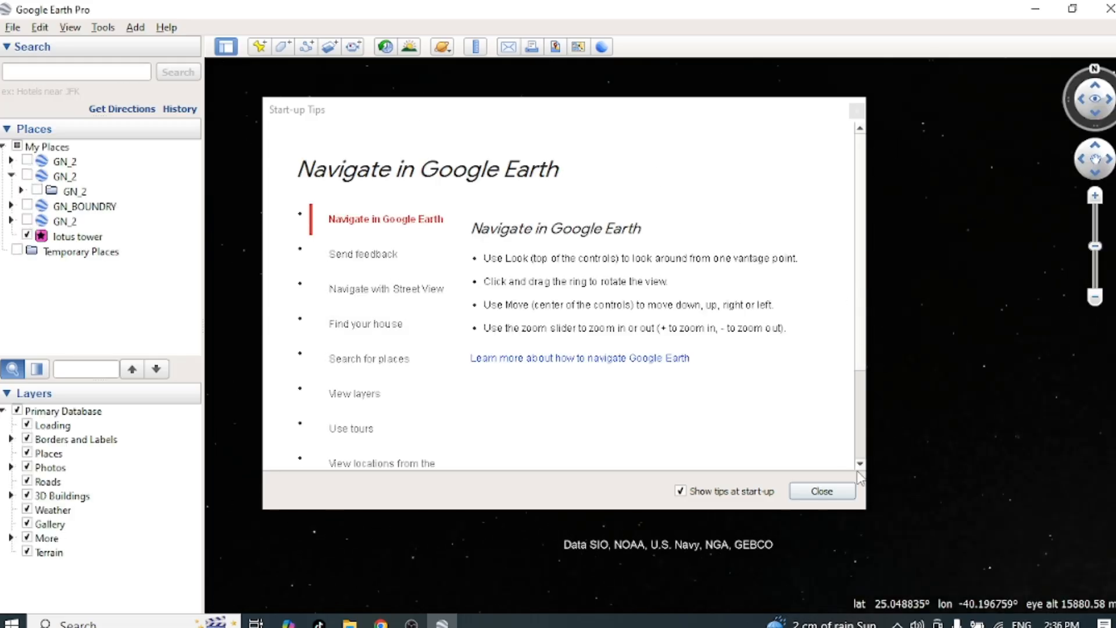
left_click(838, 496)
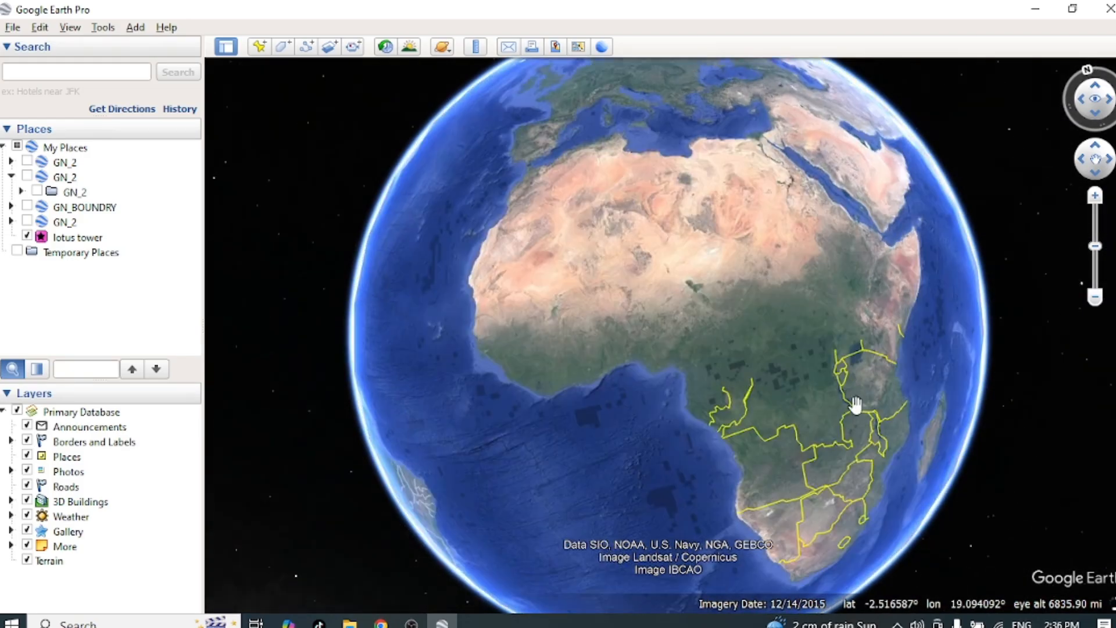
Step: Explore the globe by rotating it from Africa across the Indian Ocean to South and Southeast Asia at different zoom levels
left_click_drag(856, 402, 629, 473)
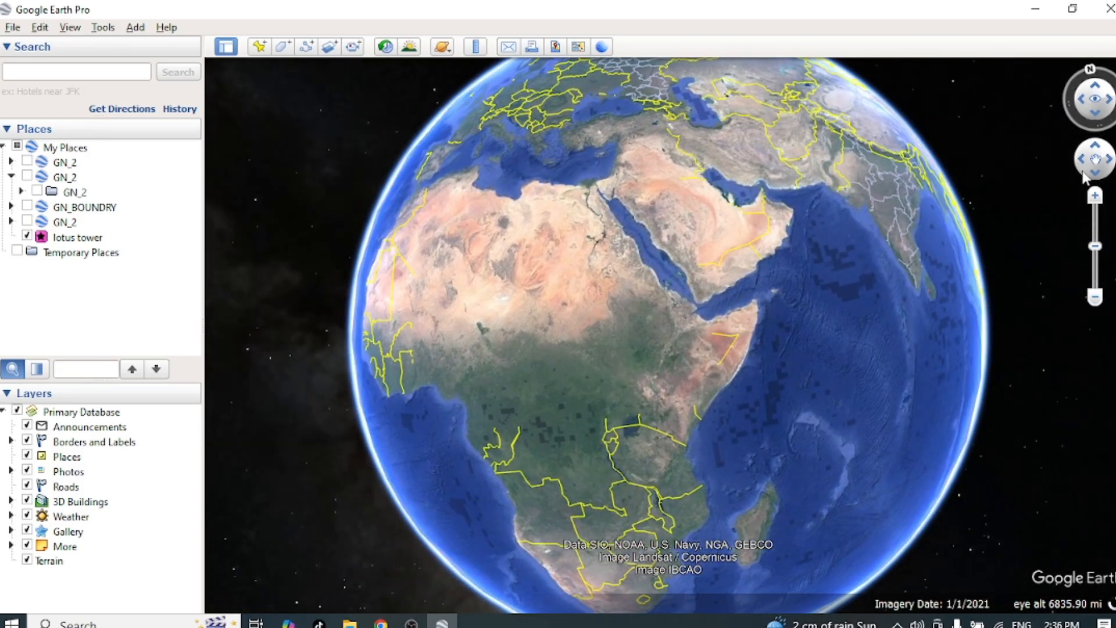
left_click(1105, 105)
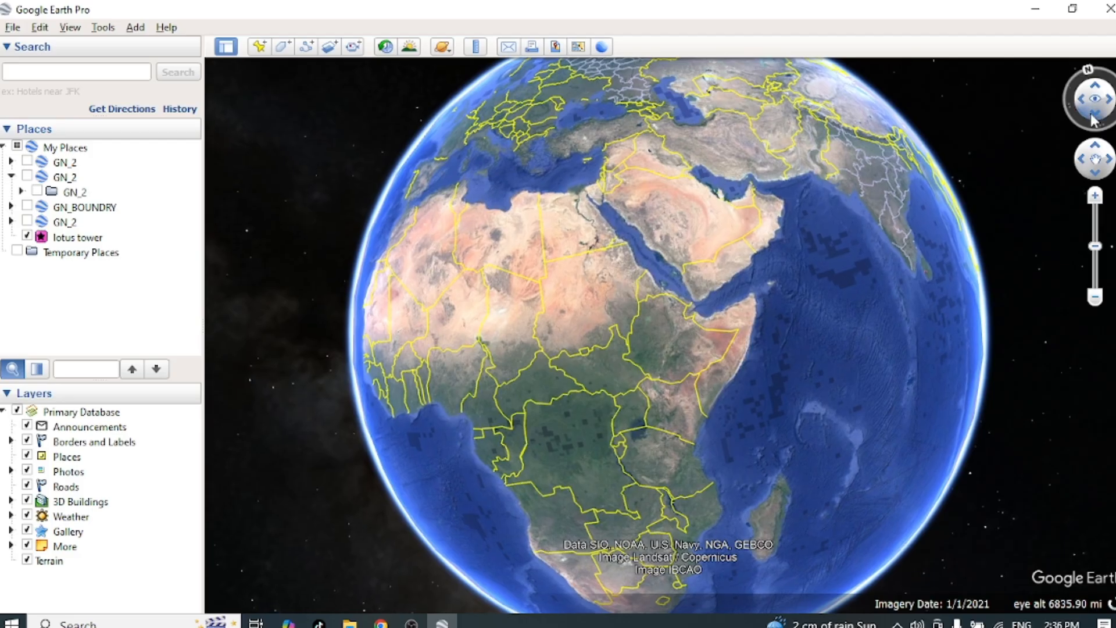
left_click(1087, 168)
left_click(1088, 172)
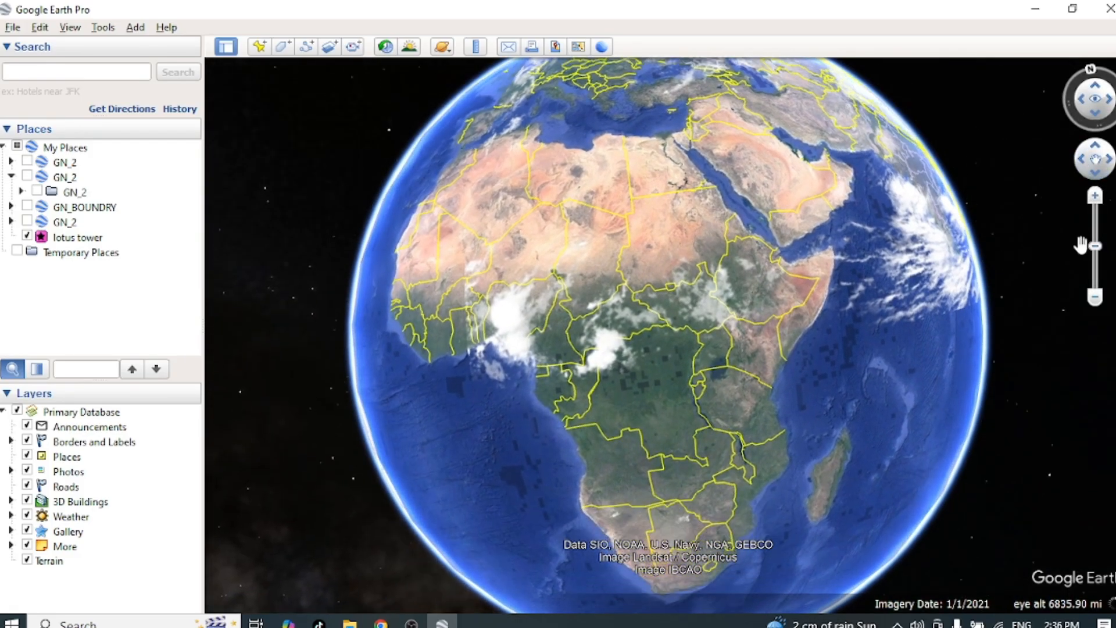
mouse_move(1096, 248)
left_mouse_down()
mouse_move(1096, 229)
mouse_move(1098, 258)
left_mouse_up()
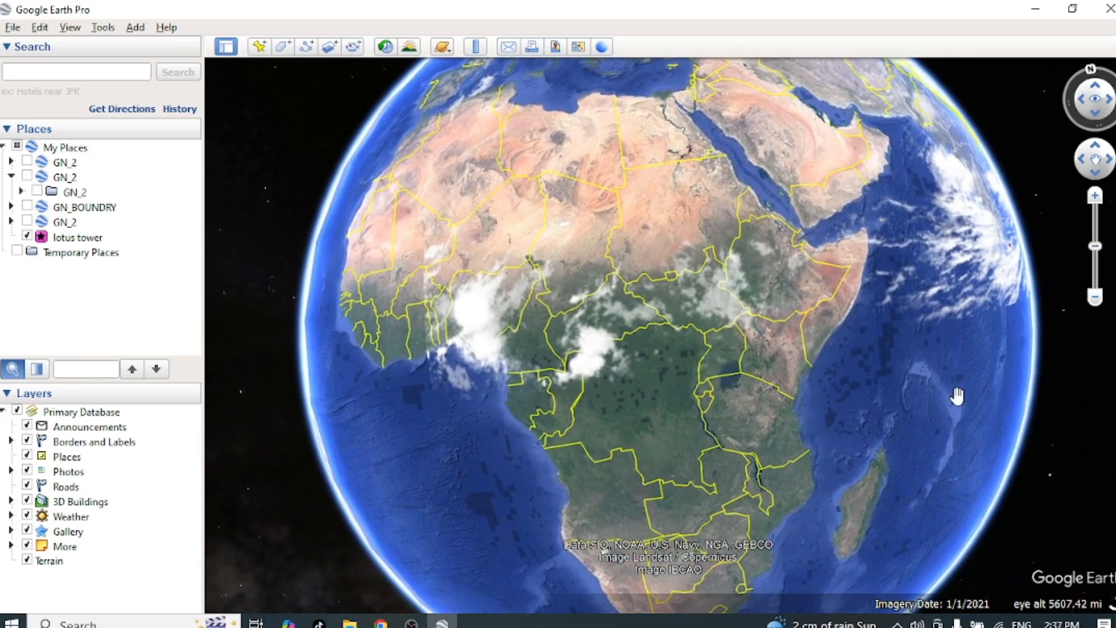
scroll(959, 395, "down", 5)
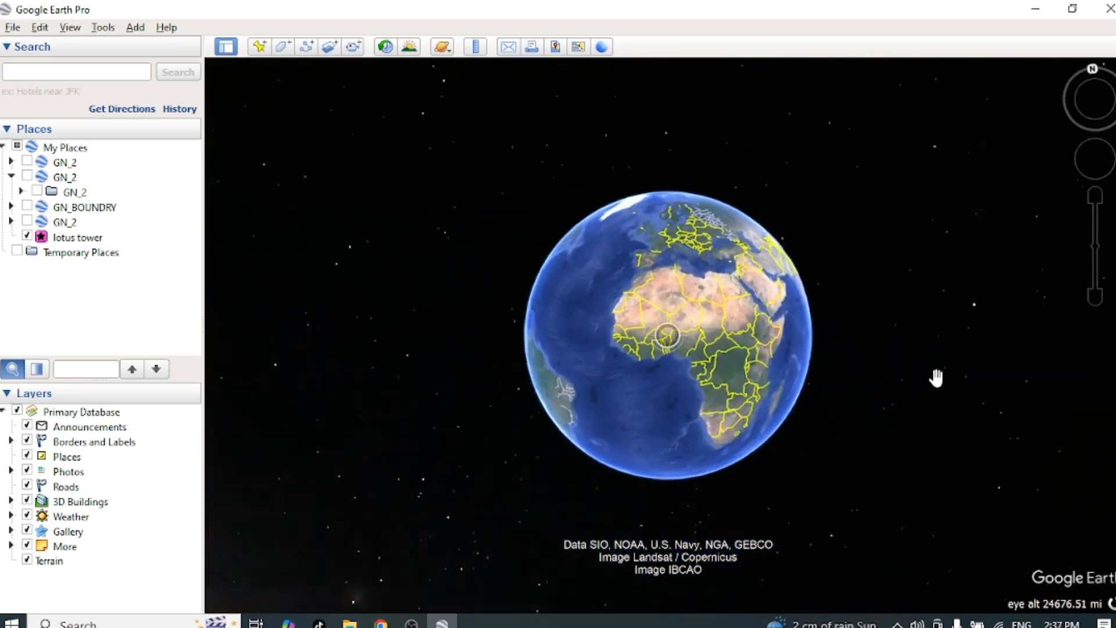
scroll(927, 371, "up", 5)
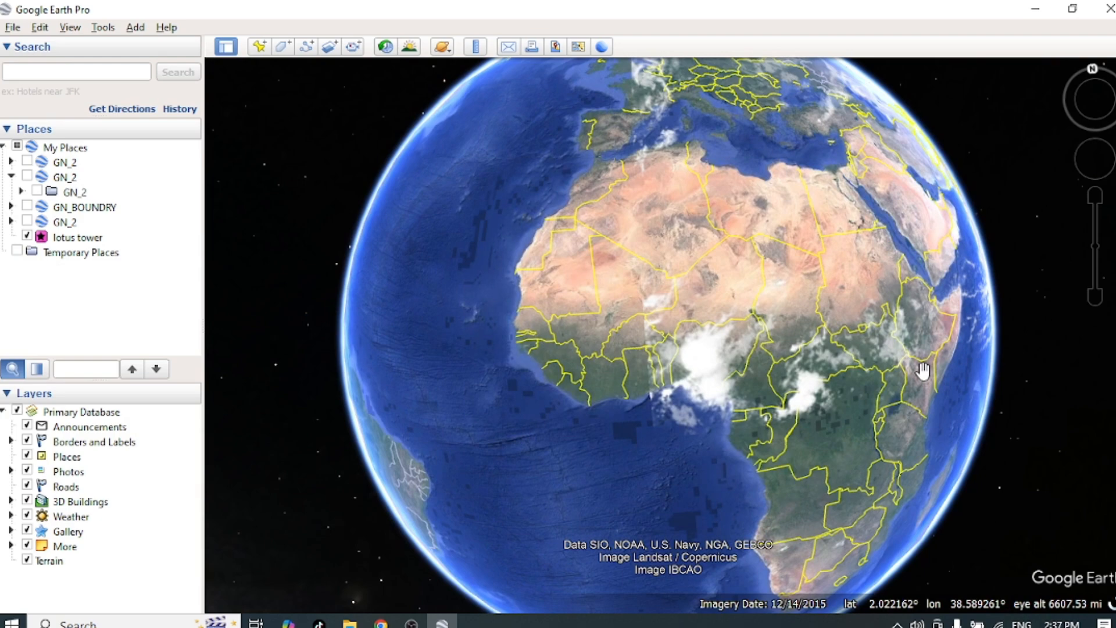
left_click_drag(923, 371, 714, 445)
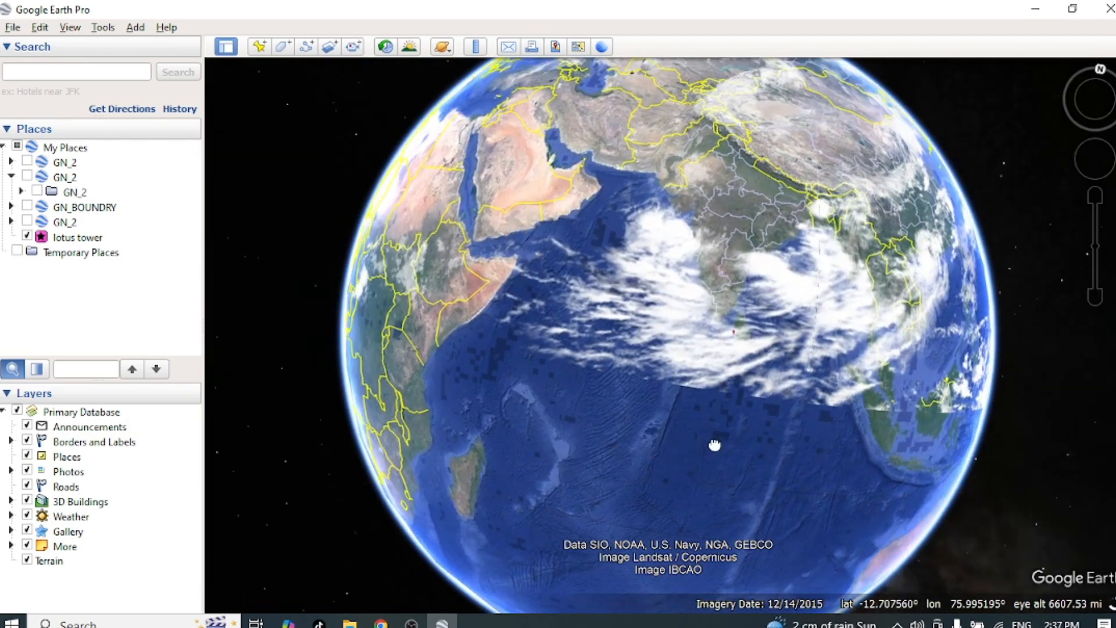
left_click_drag(862, 412, 673, 437)
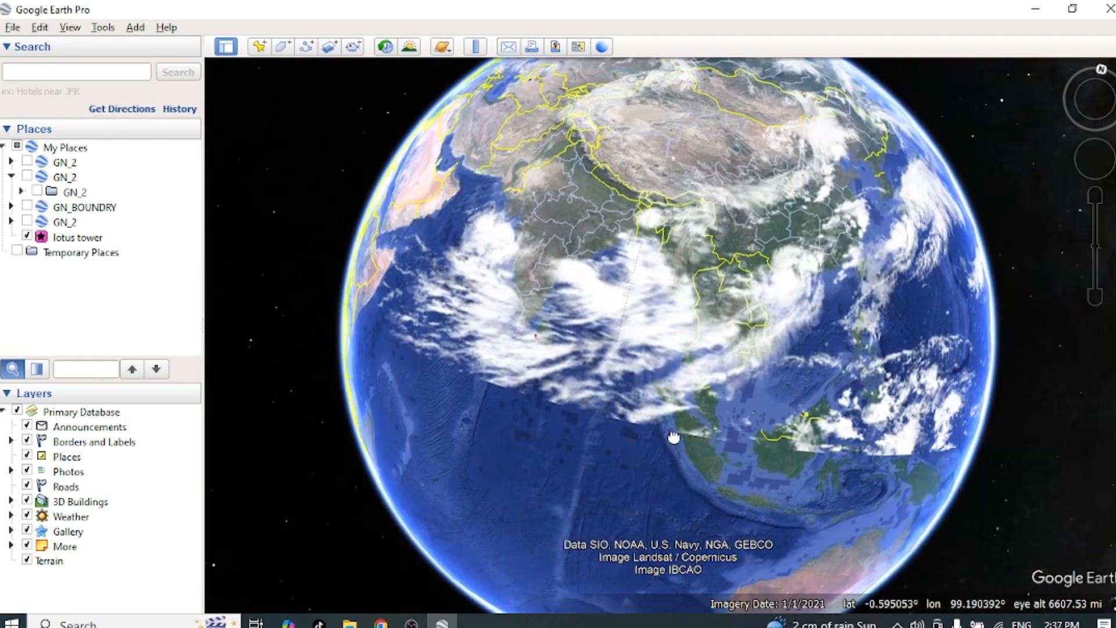
Step: Search for "colombo" and fly to the city
left_click(35, 73)
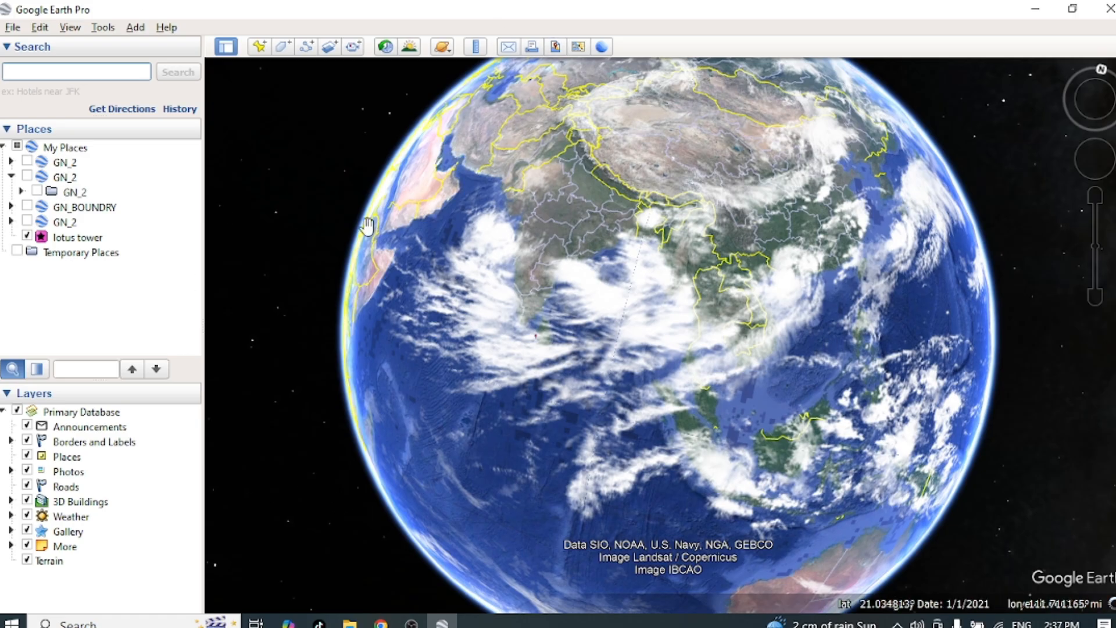
left_click(80, 78)
type("colombo")
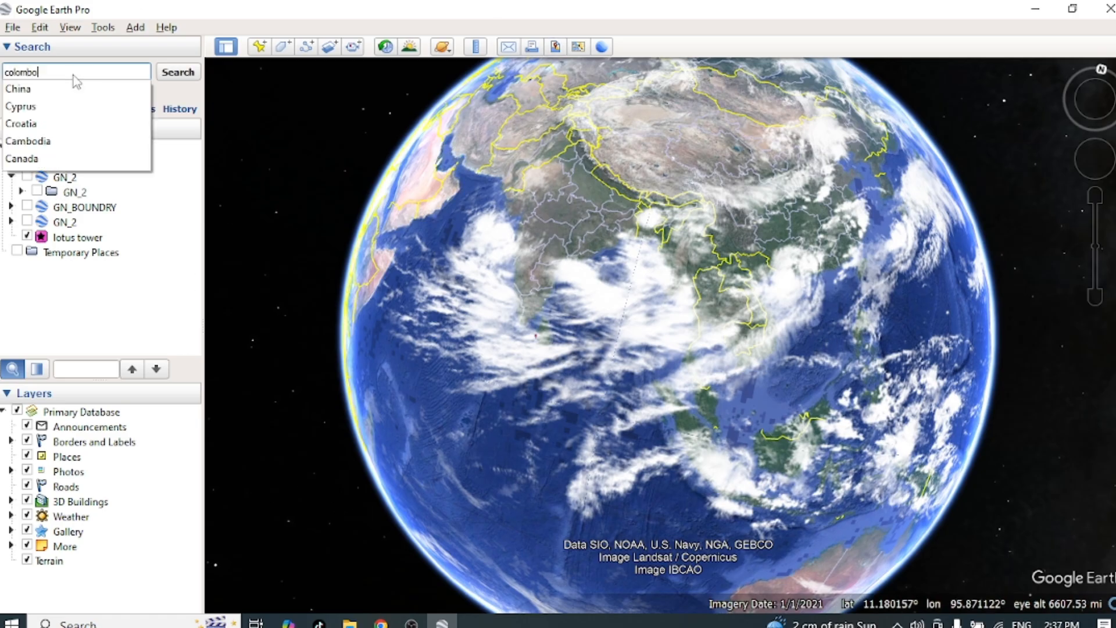
key("Return")
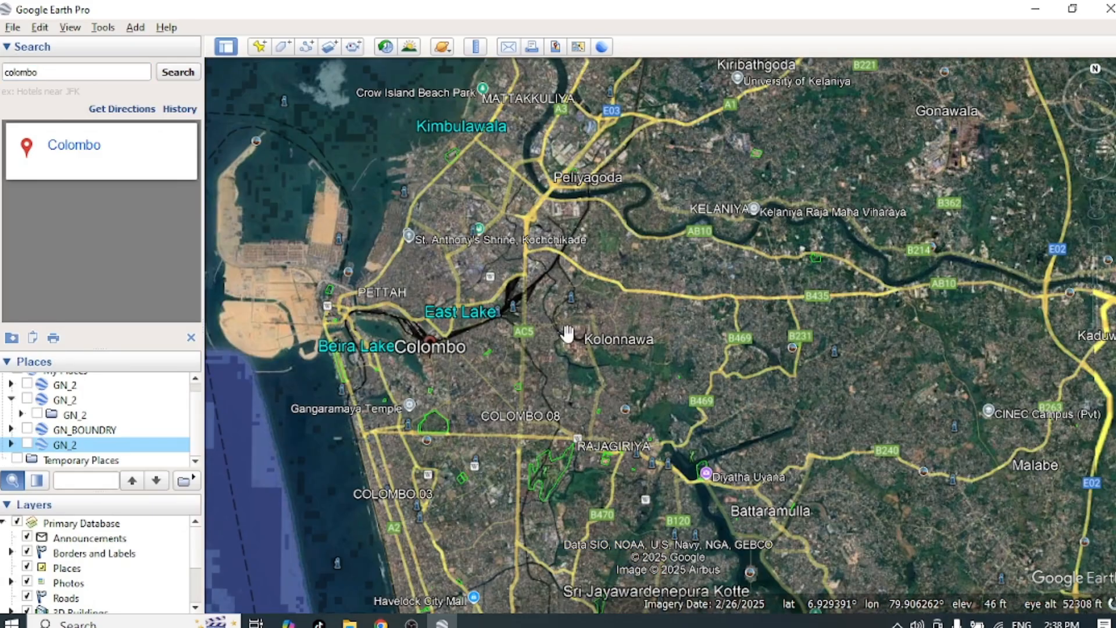
Step: Examine Colombo's satellite imagery around Kolonnawa, Rajagiriya and the harbour at different zoom levels
scroll(568, 335, "down", 3)
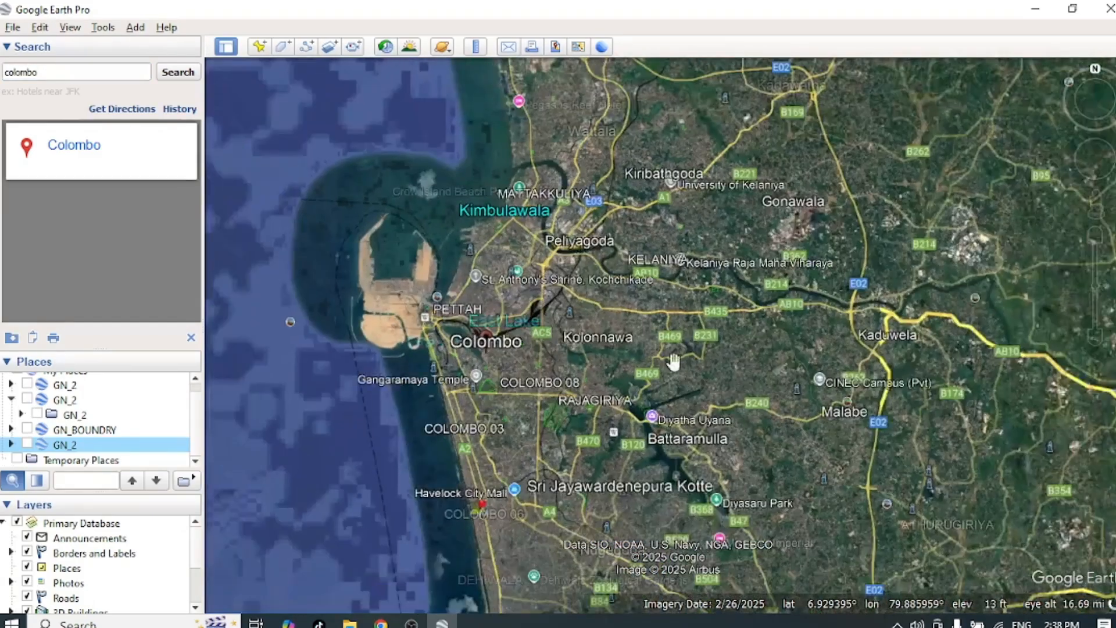
scroll(673, 361, "up", 3)
scroll(672, 366, "up", 5)
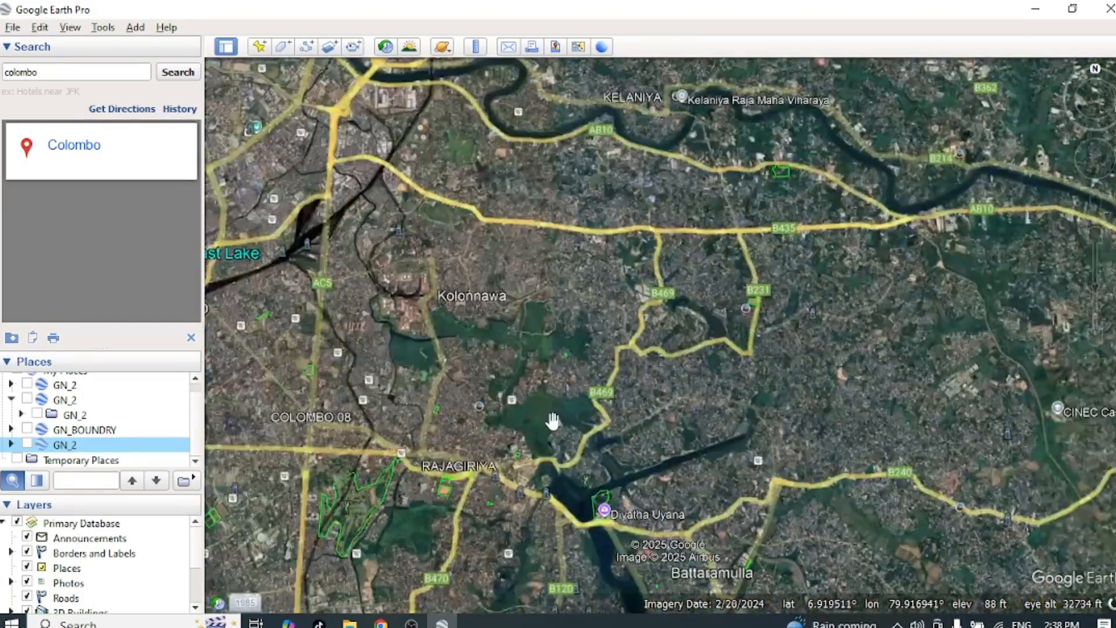
left_click_drag(487, 418, 667, 428)
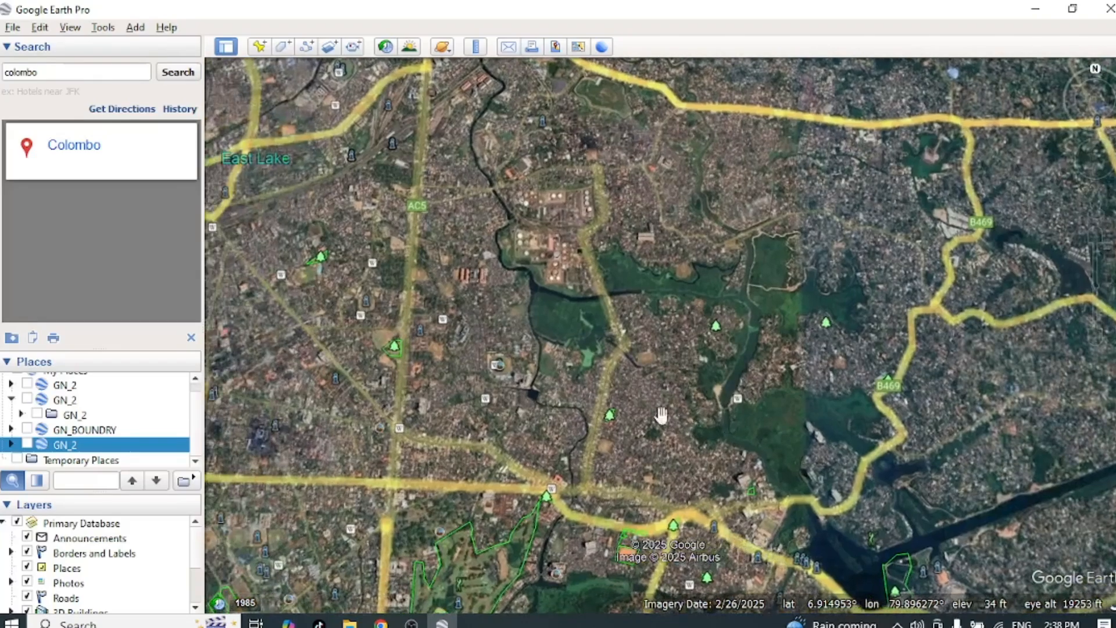
scroll(436, 291, "down", 1)
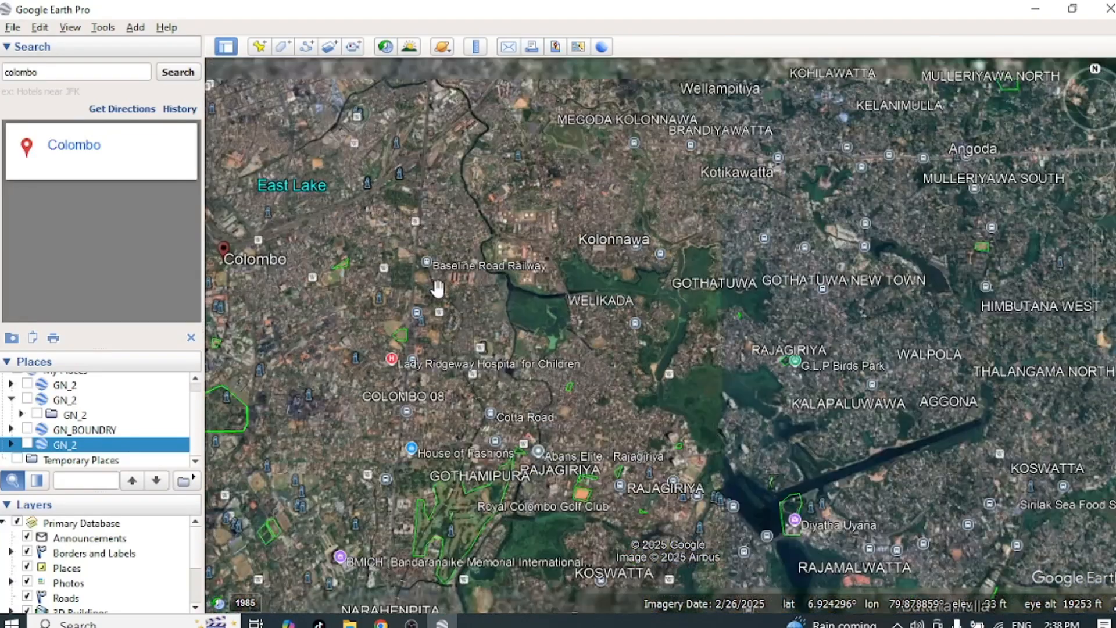
left_click_drag(388, 398, 728, 382)
scroll(728, 383, "down", 5)
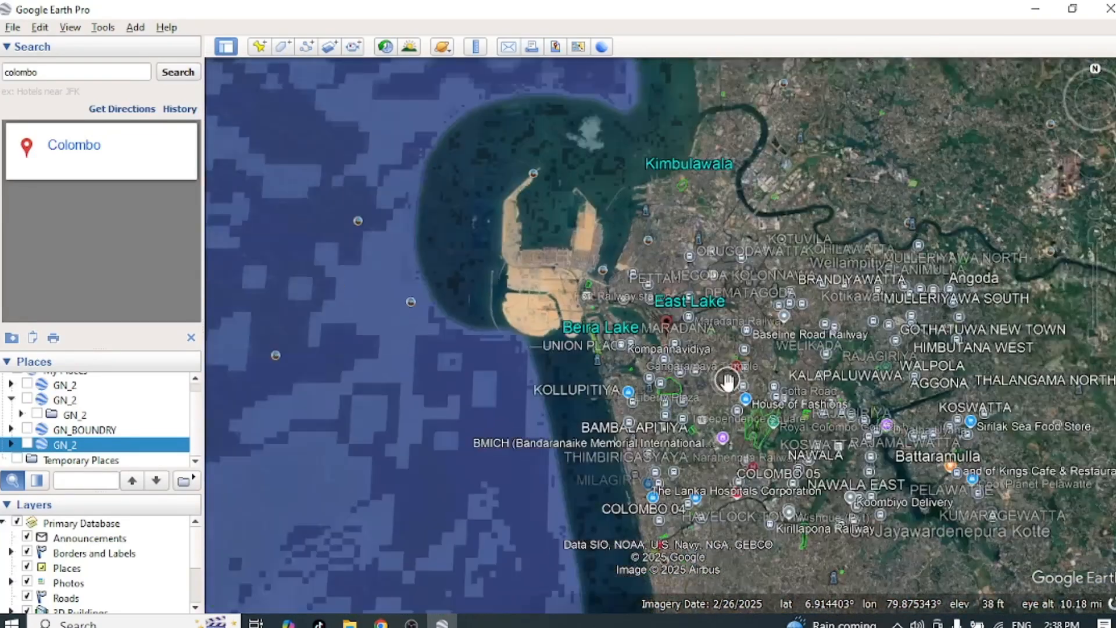
scroll(728, 383, "up", 2)
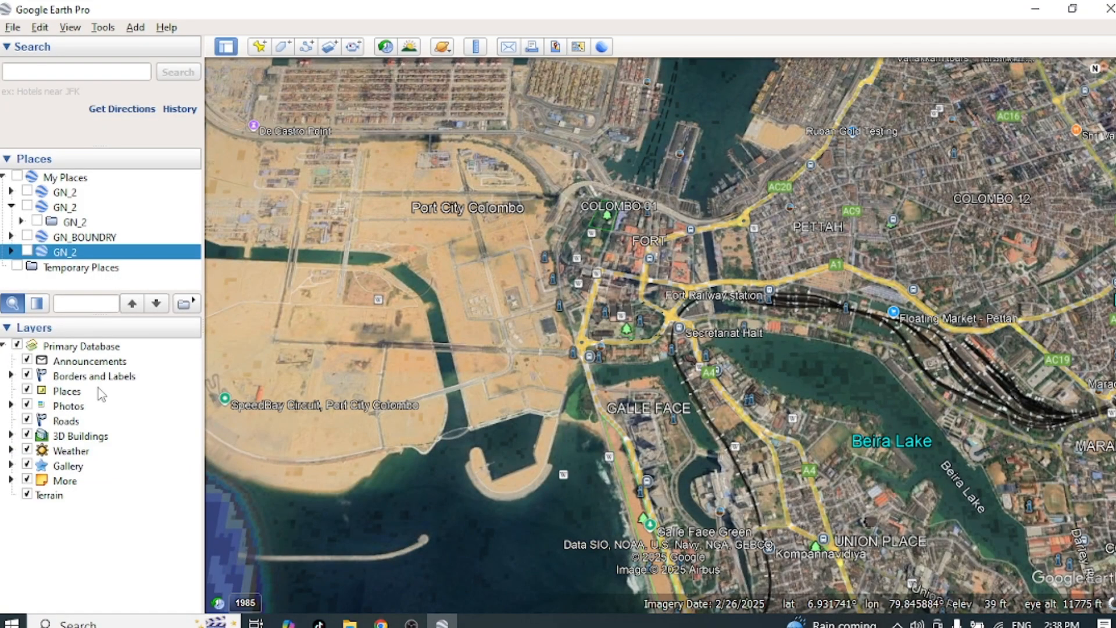
Step: Collapse the Layers and Places sections and expand both again
left_click(6, 327)
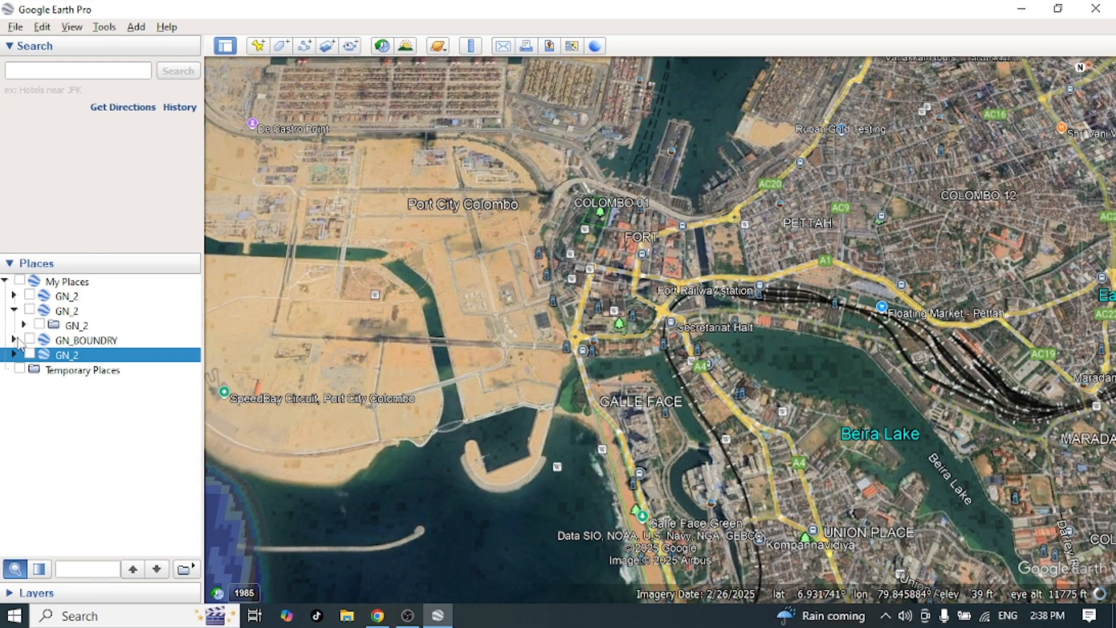
left_click(6, 266)
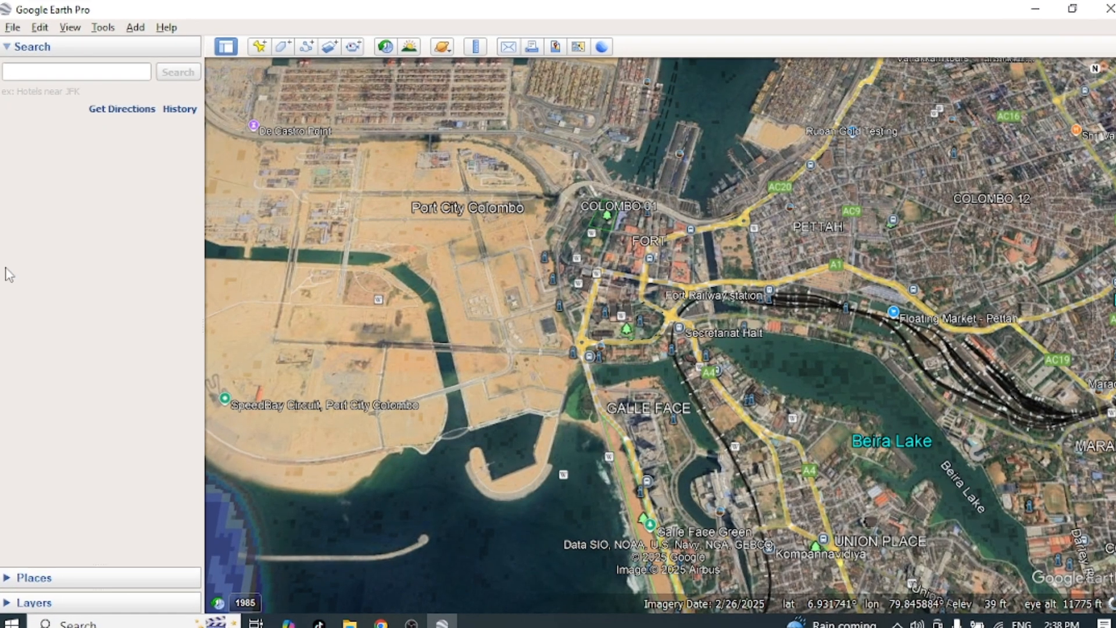
left_click(7, 579)
left_click(6, 604)
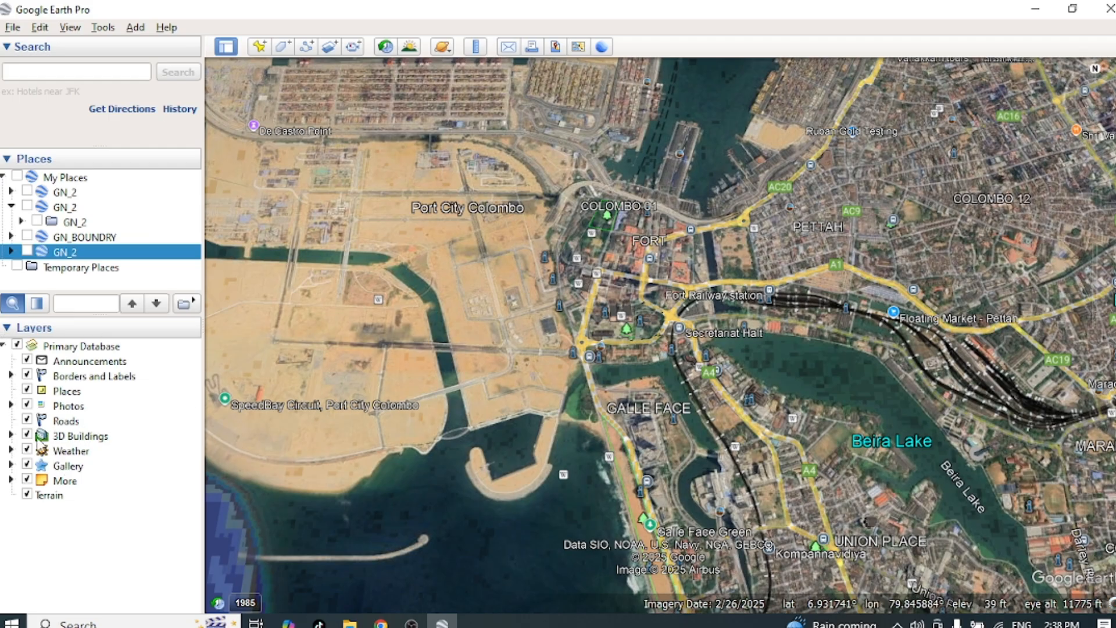
Step: Hide the Roads layer, view the Colombo area without it, and show the layer again
left_click(27, 420)
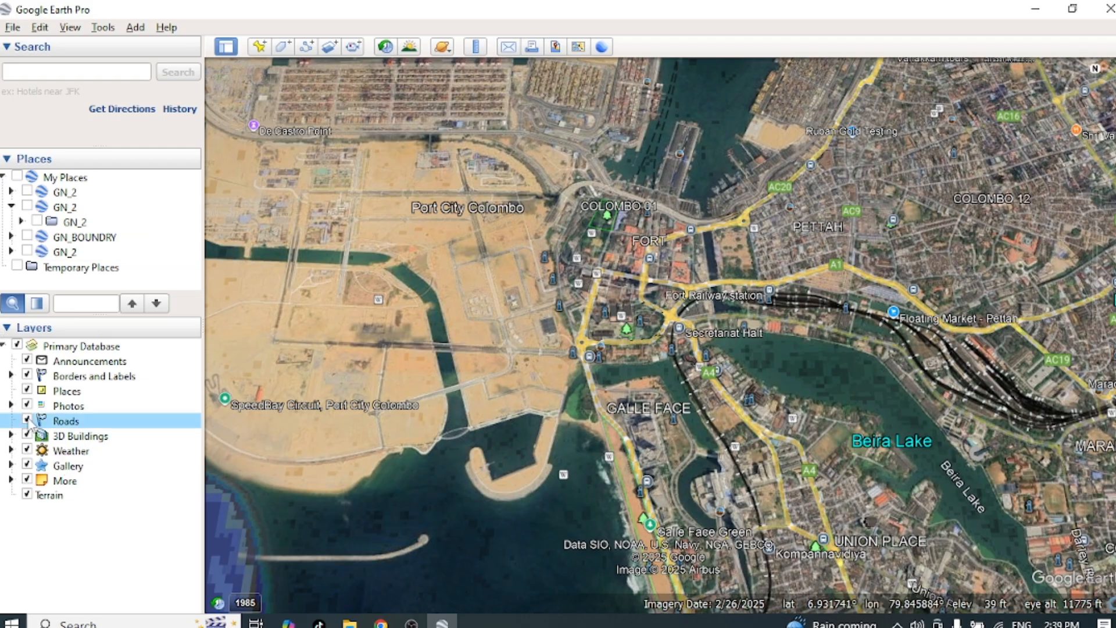
scroll(844, 329, "down", 1)
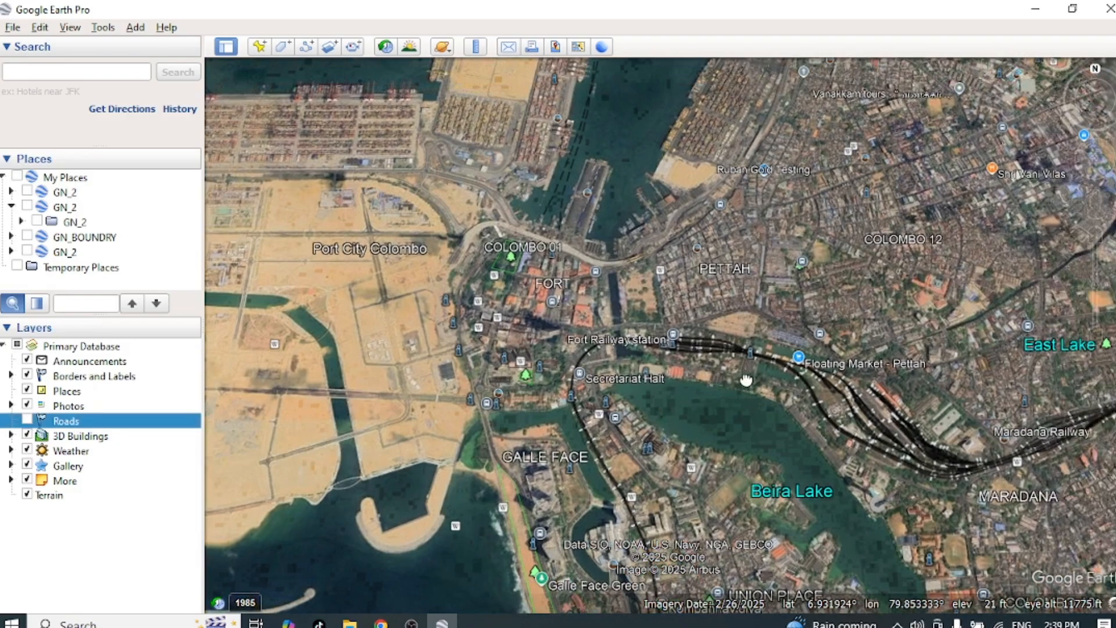
scroll(790, 424, "down", 1)
scroll(790, 424, "down", 1)
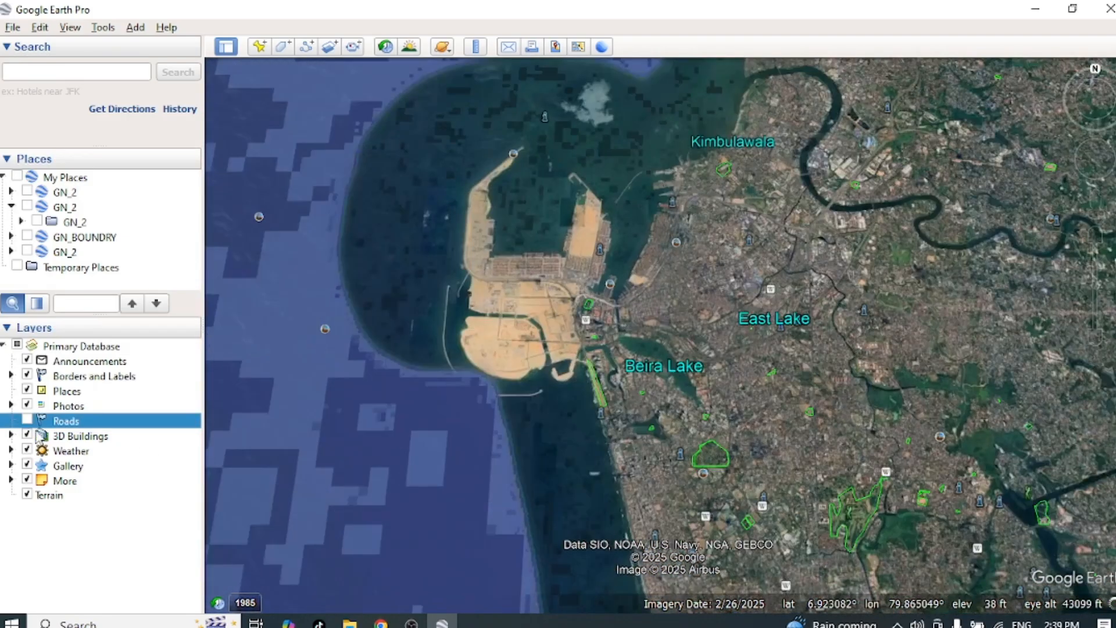
left_click(27, 419)
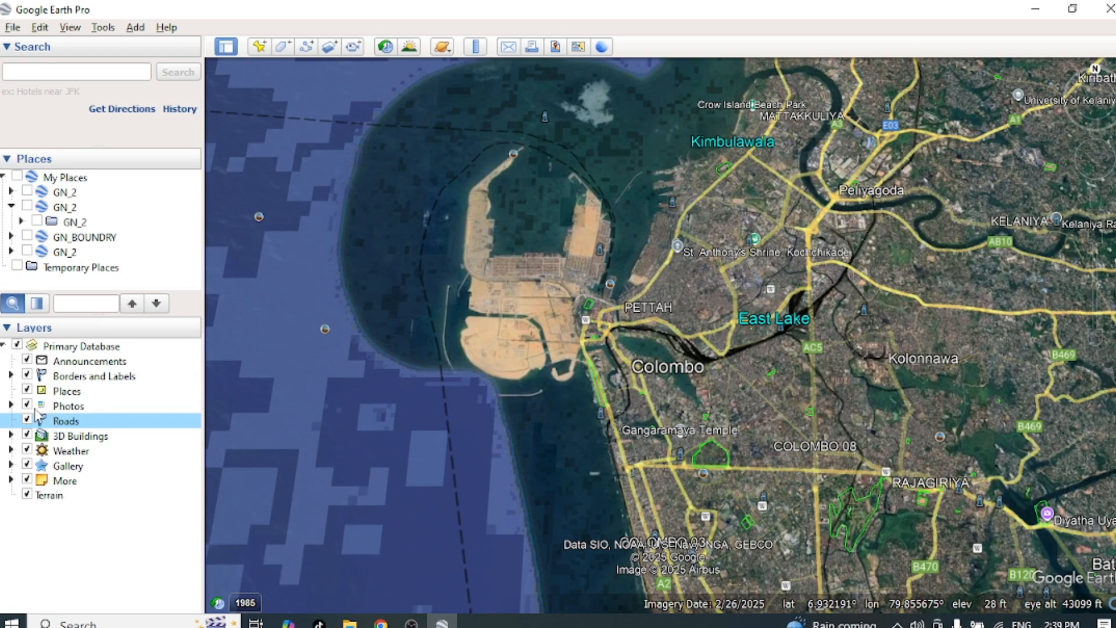
Step: Hide the Photos layer, show it again, and view the map closer around Port City Colombo
left_click(27, 406)
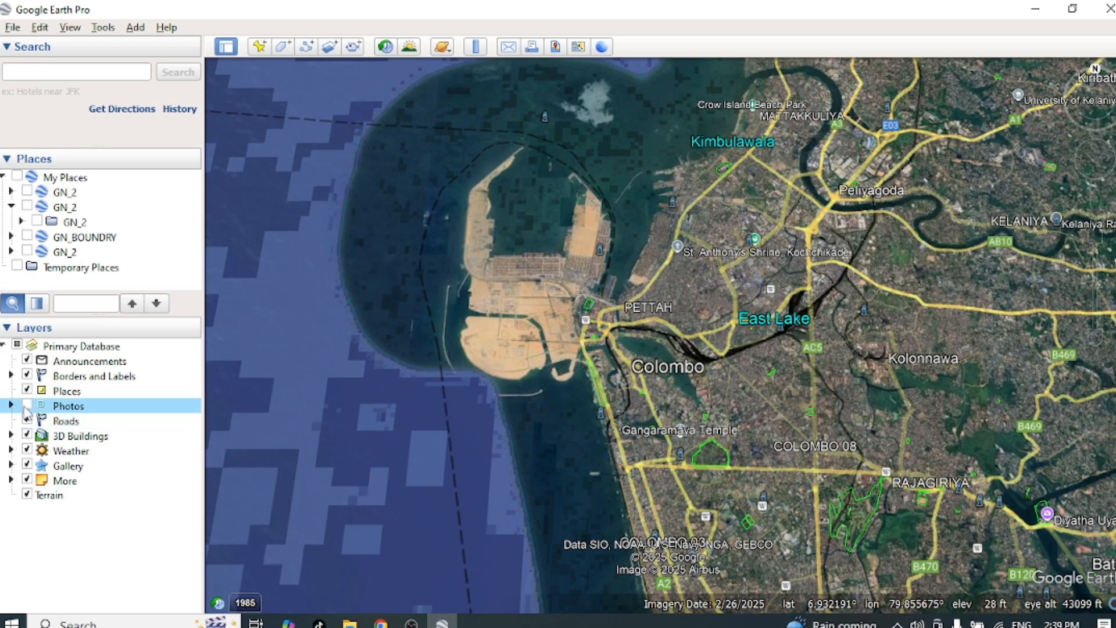
left_click(26, 407)
scroll(615, 284, "up", 1)
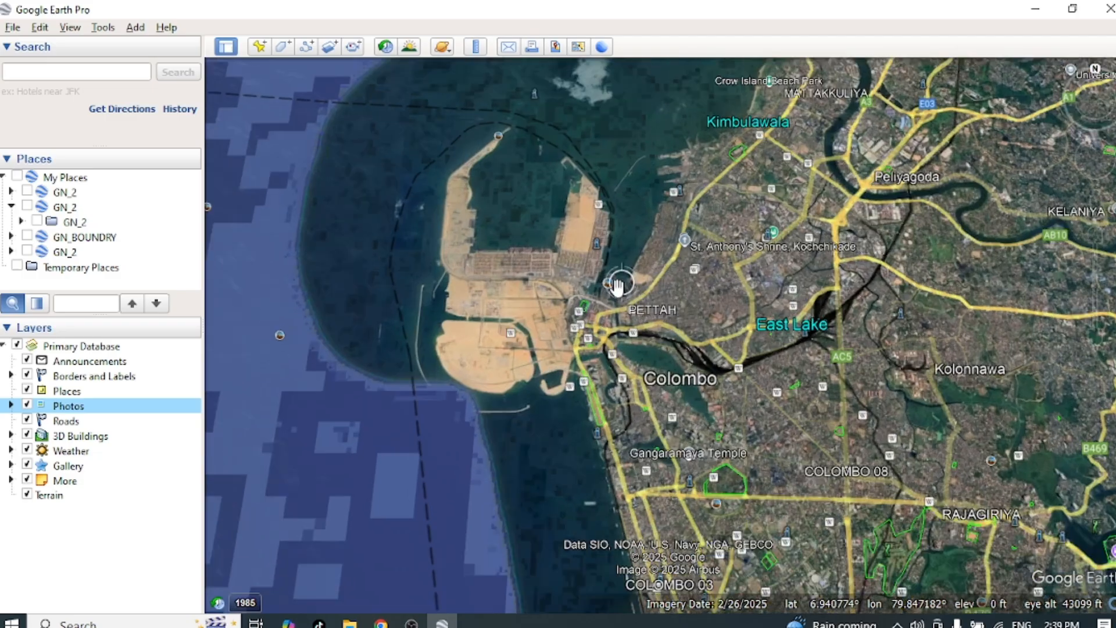
scroll(618, 285, "up", 2)
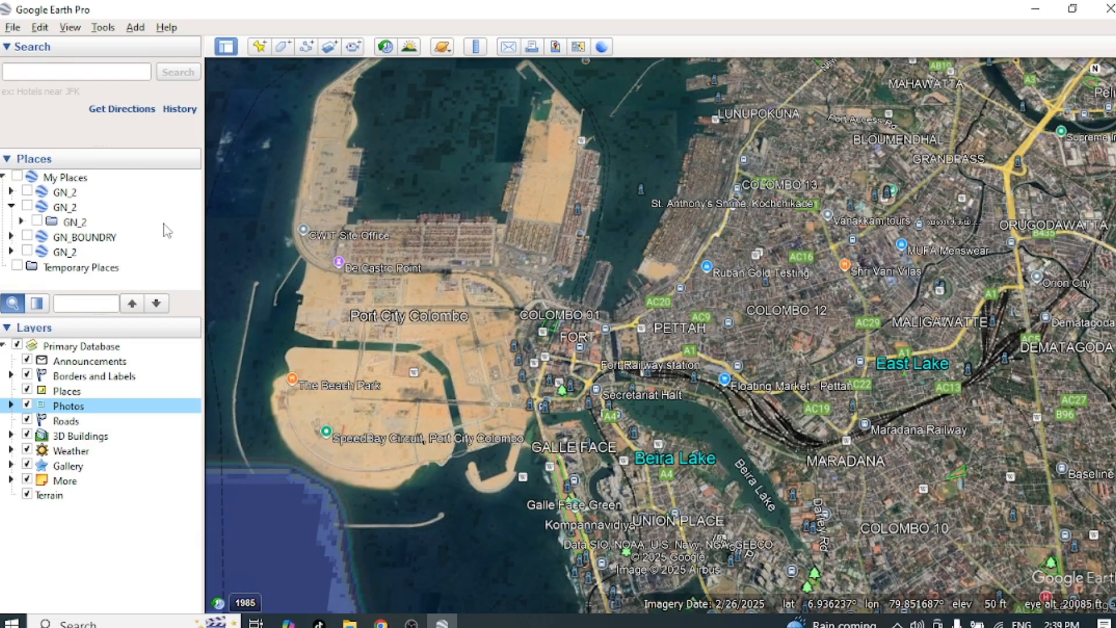
scroll(572, 384, "up", 1)
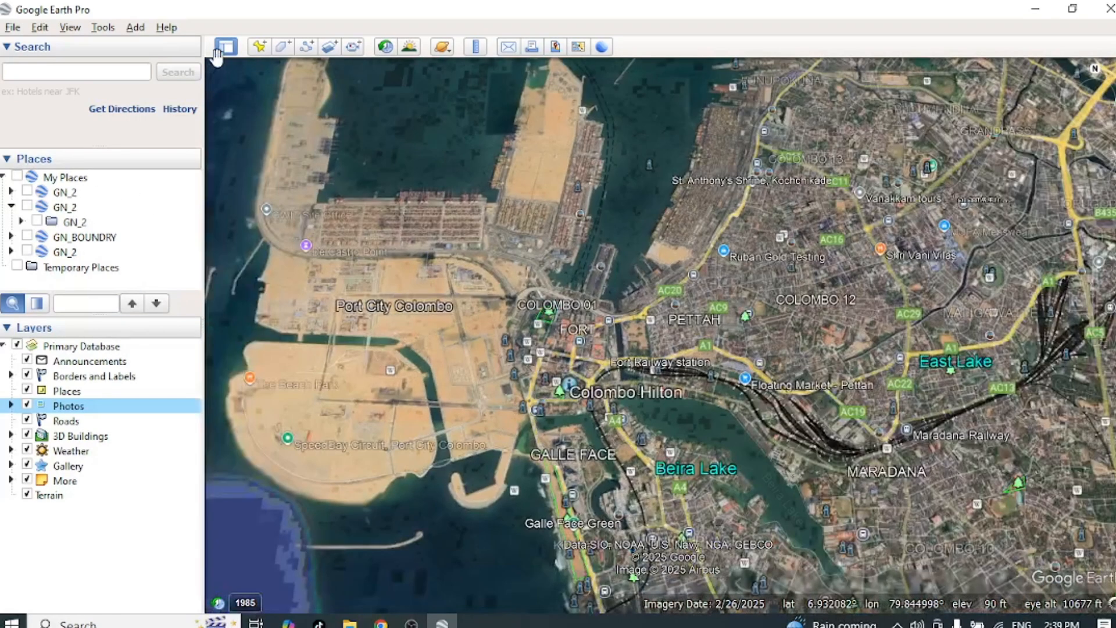
left_click(13, 28)
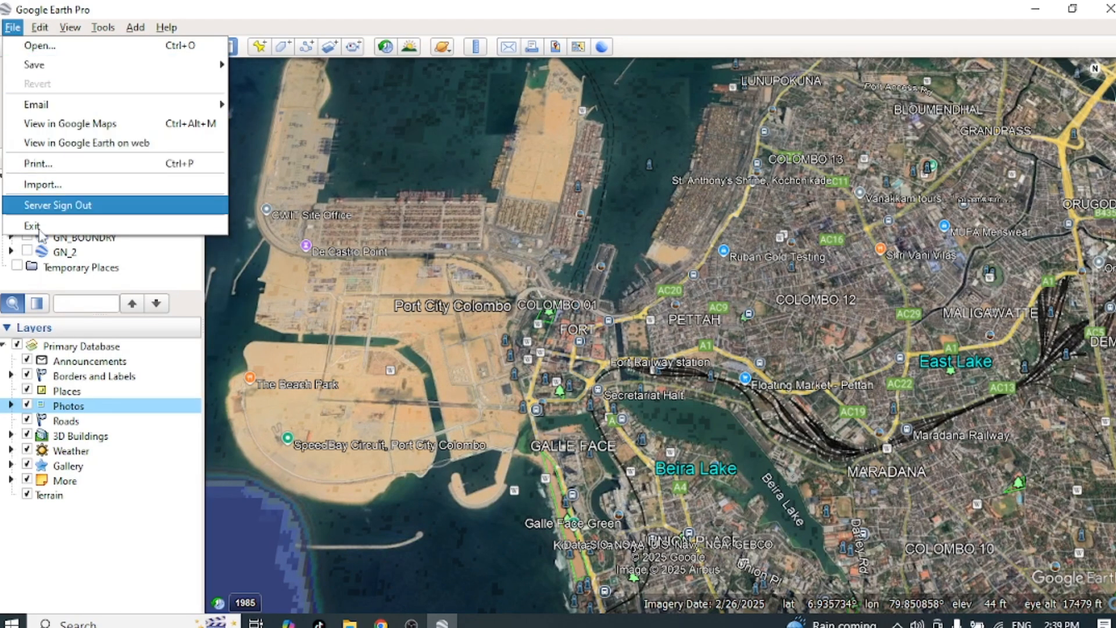
mouse_move(40, 29)
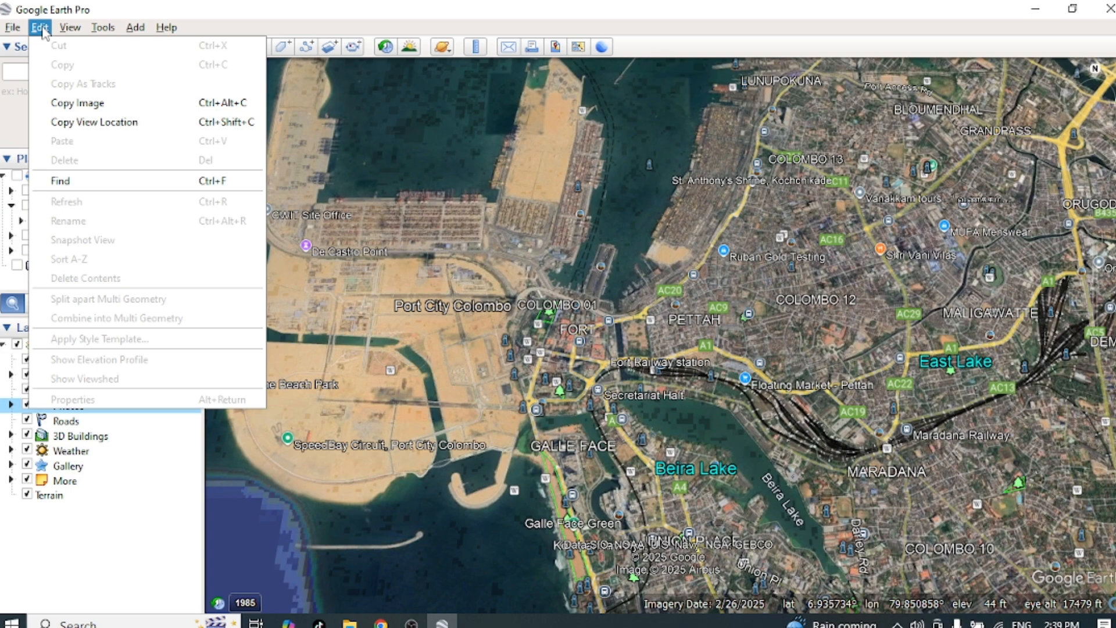
left_click(70, 28)
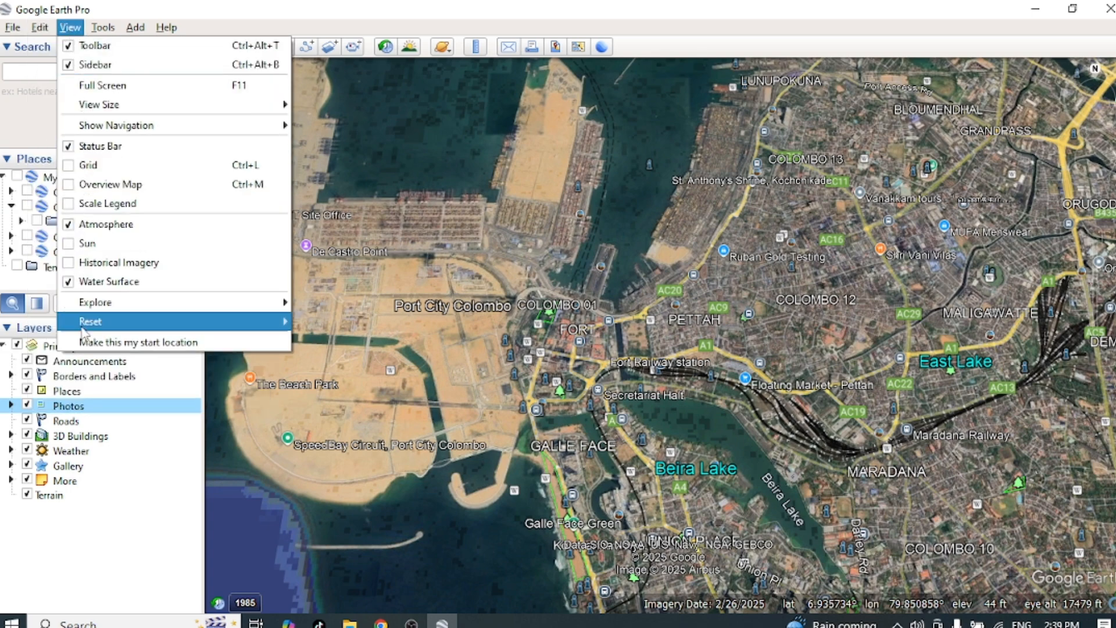
mouse_move(86, 325)
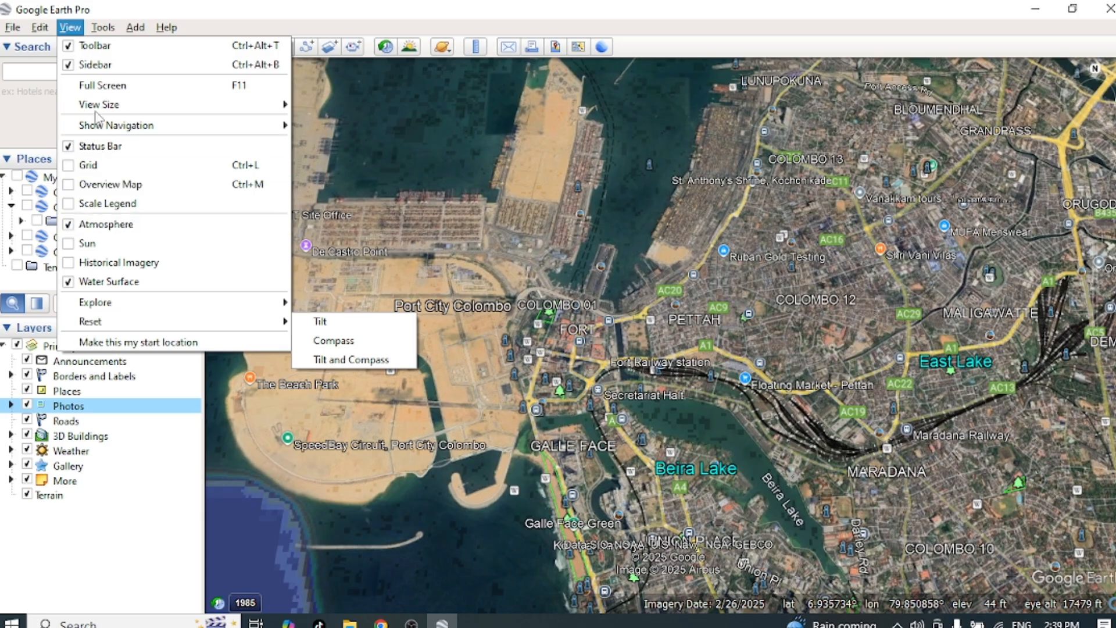
Step: Review the program's 3D View, Cache, Touring and General options, then close them without changes
mouse_move(110, 30)
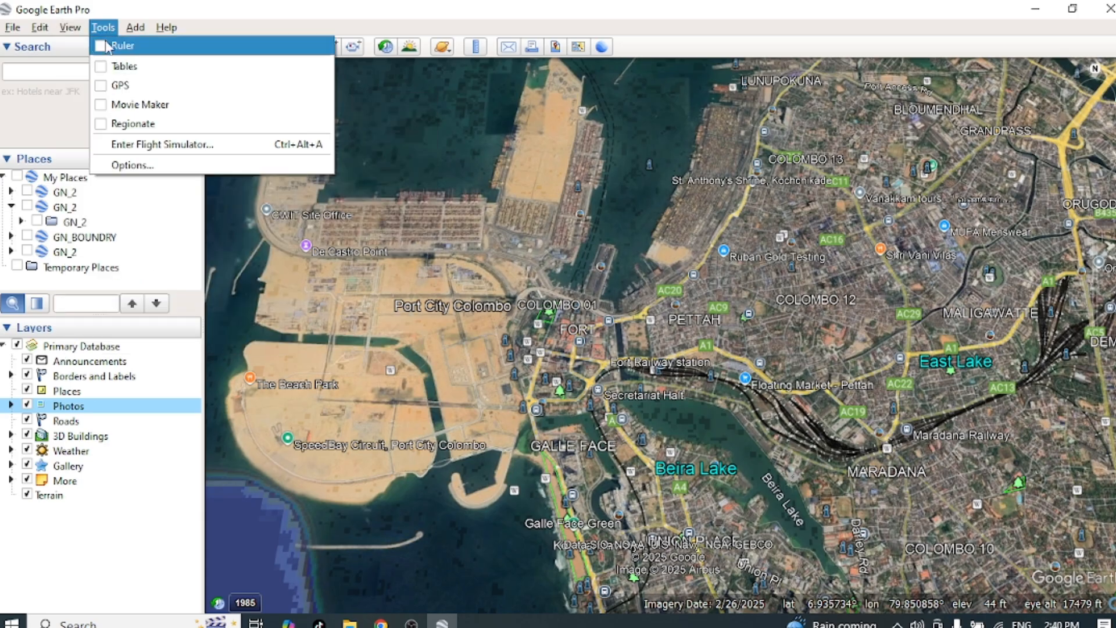
left_click(127, 168)
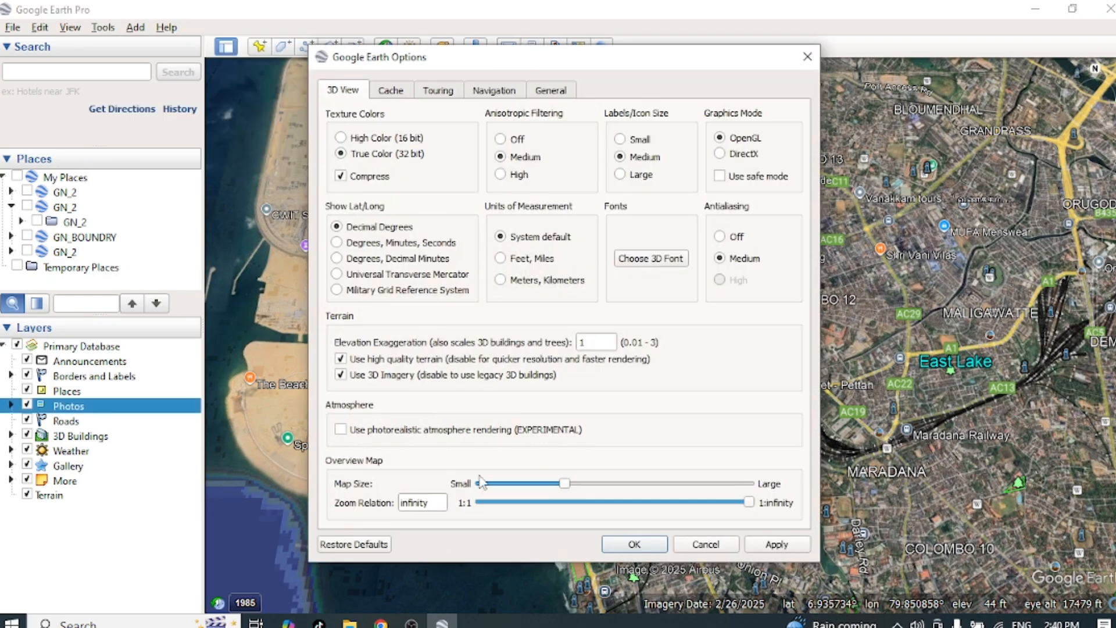
left_click(389, 91)
left_click(438, 92)
left_click(552, 92)
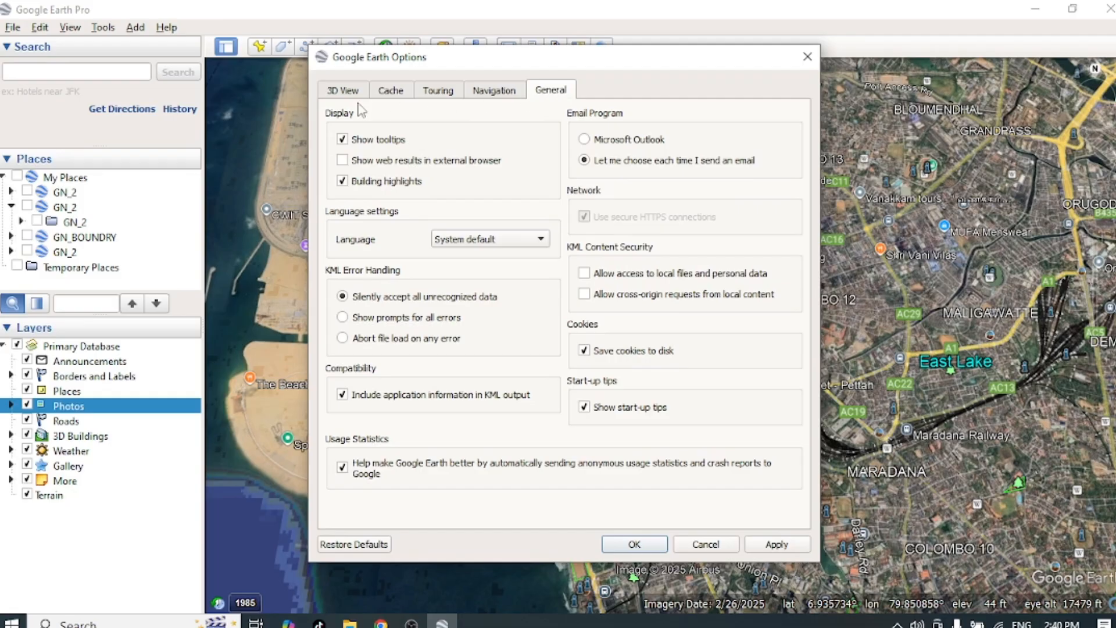
left_click(343, 90)
left_click(390, 90)
left_click(343, 91)
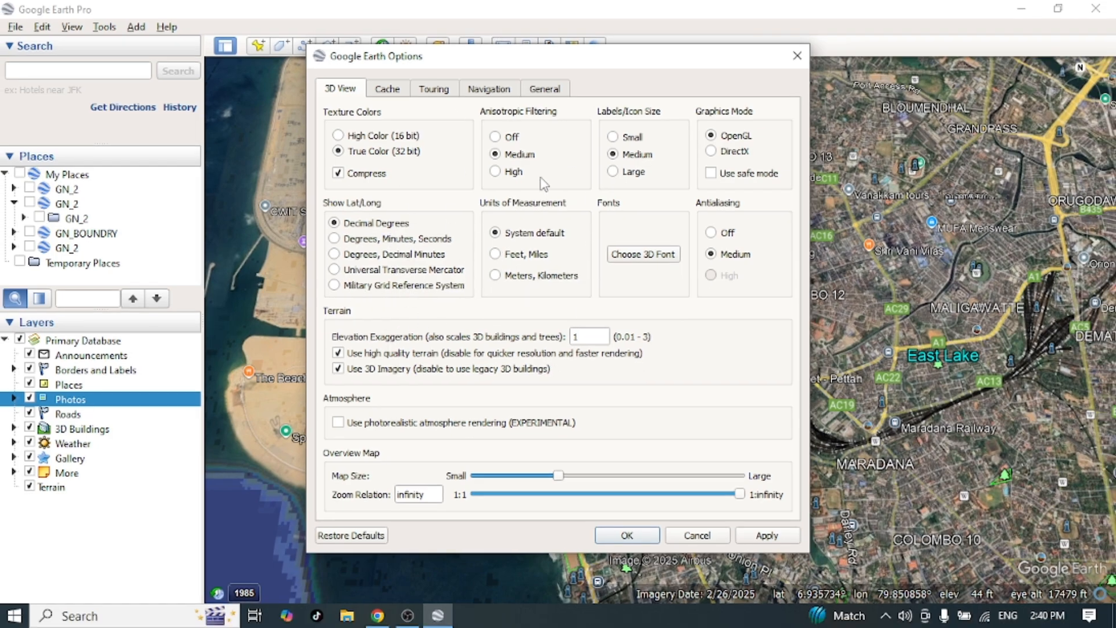
left_click(797, 56)
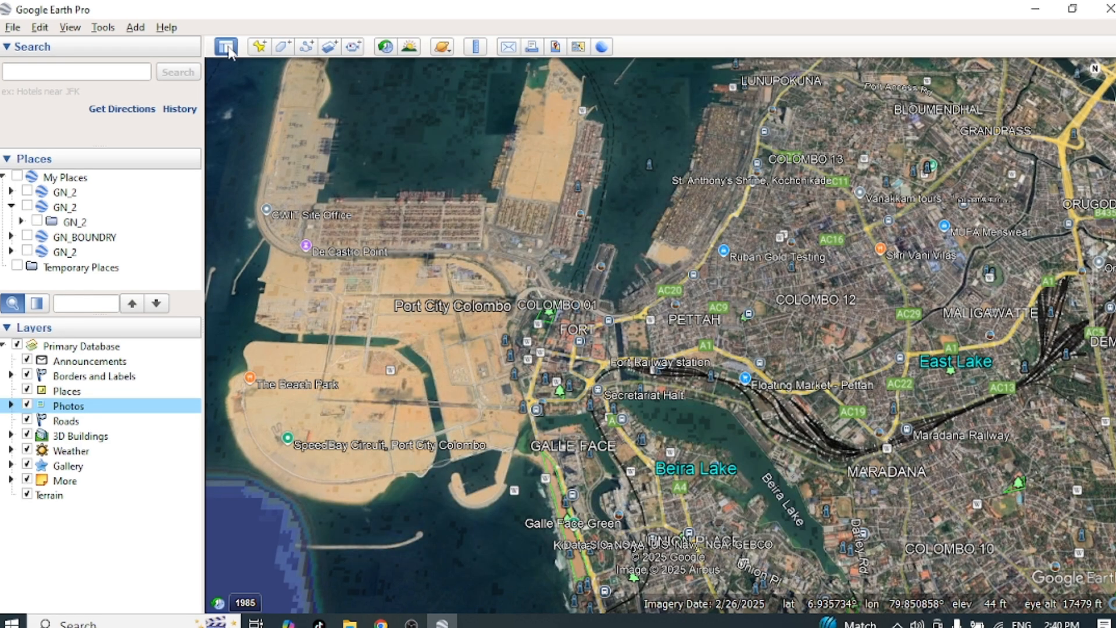
Step: Hide the sidebar to enlarge the map view, and show the sidebar again
left_click(227, 47)
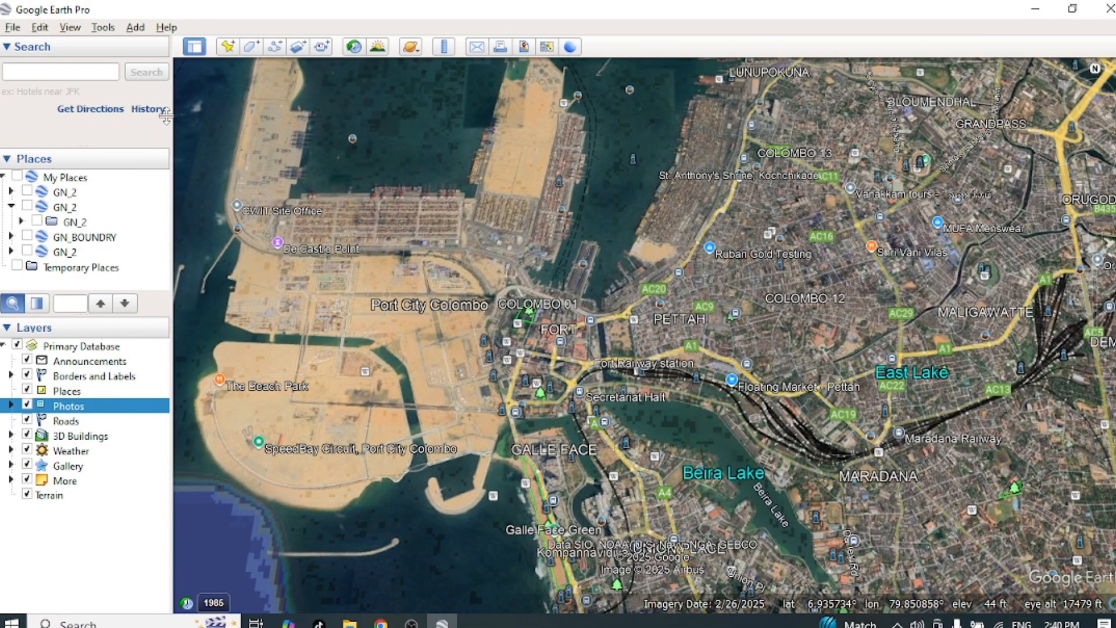
left_click(194, 46)
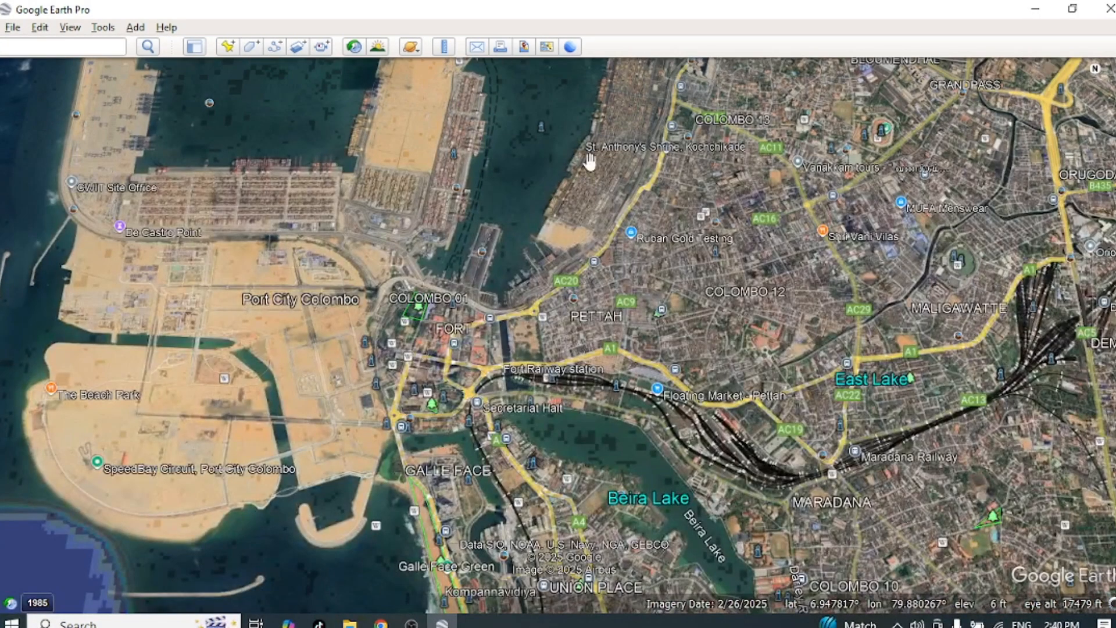
left_click(194, 47)
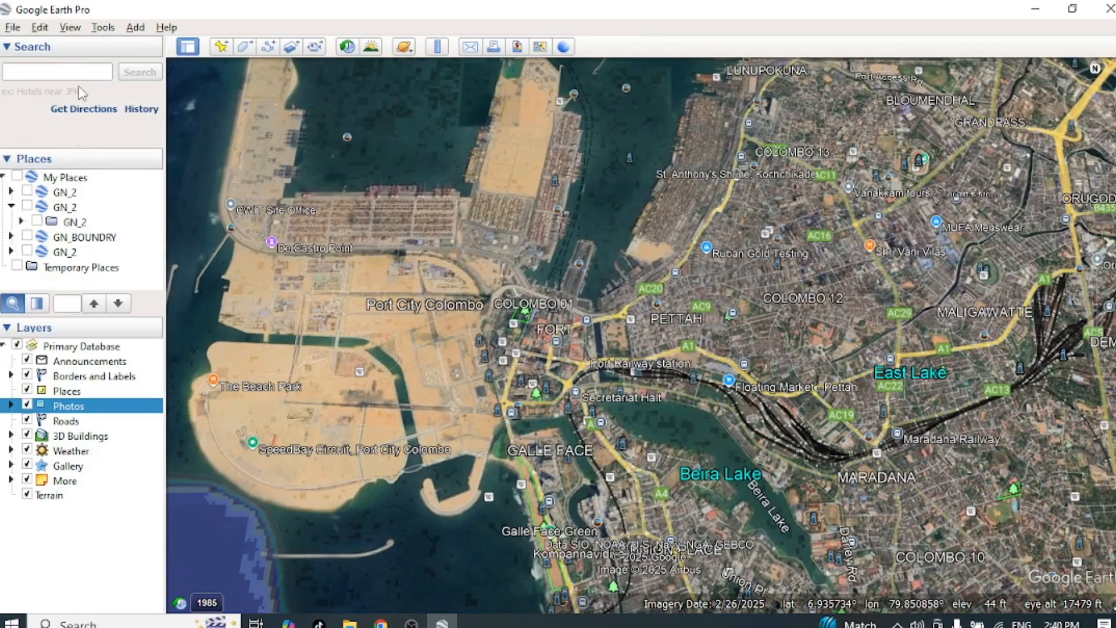
left_click(221, 47)
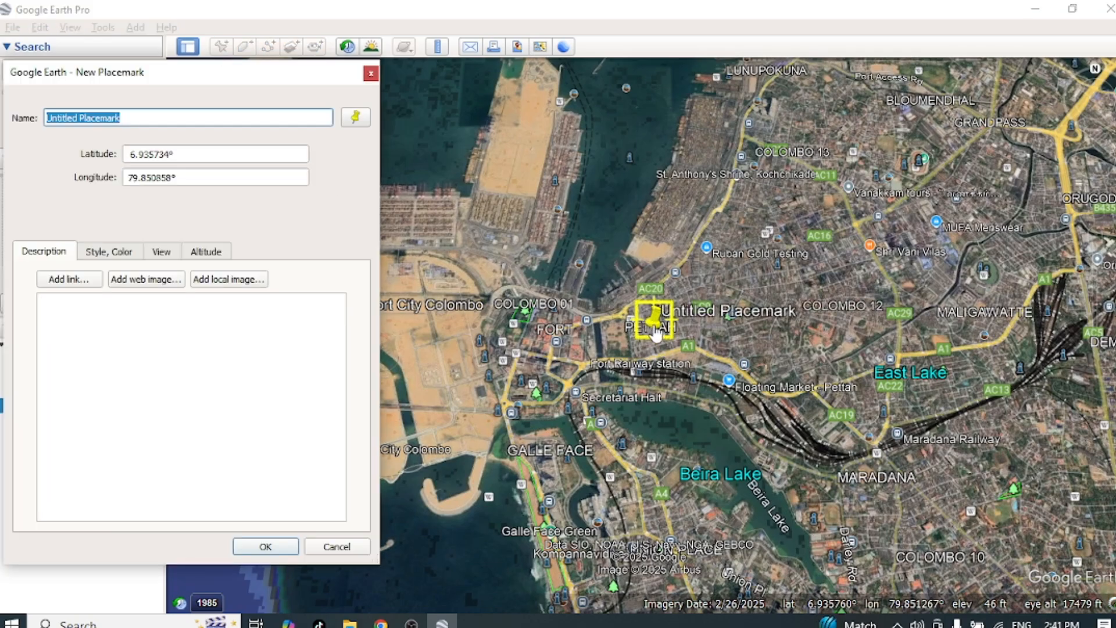
left_click_drag(655, 334, 489, 150)
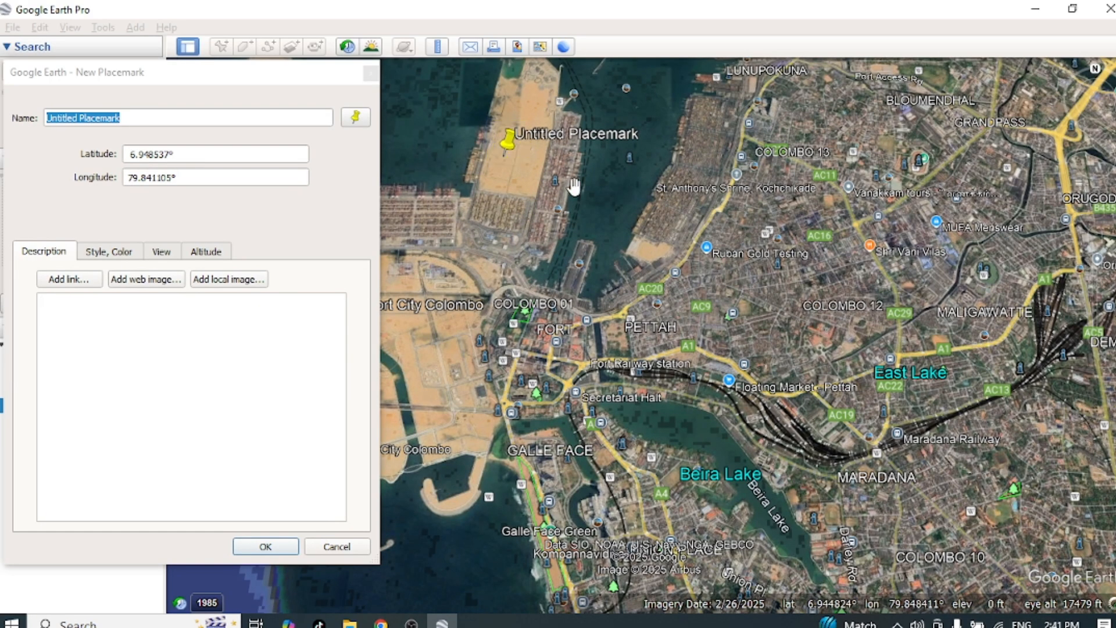
left_click(165, 73)
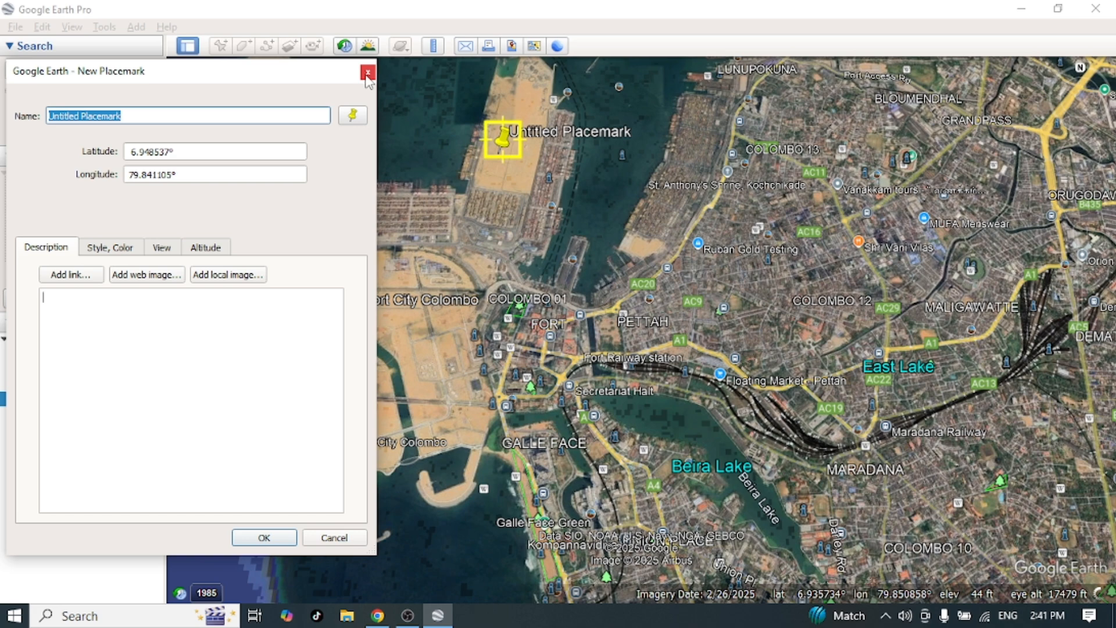
left_click(370, 73)
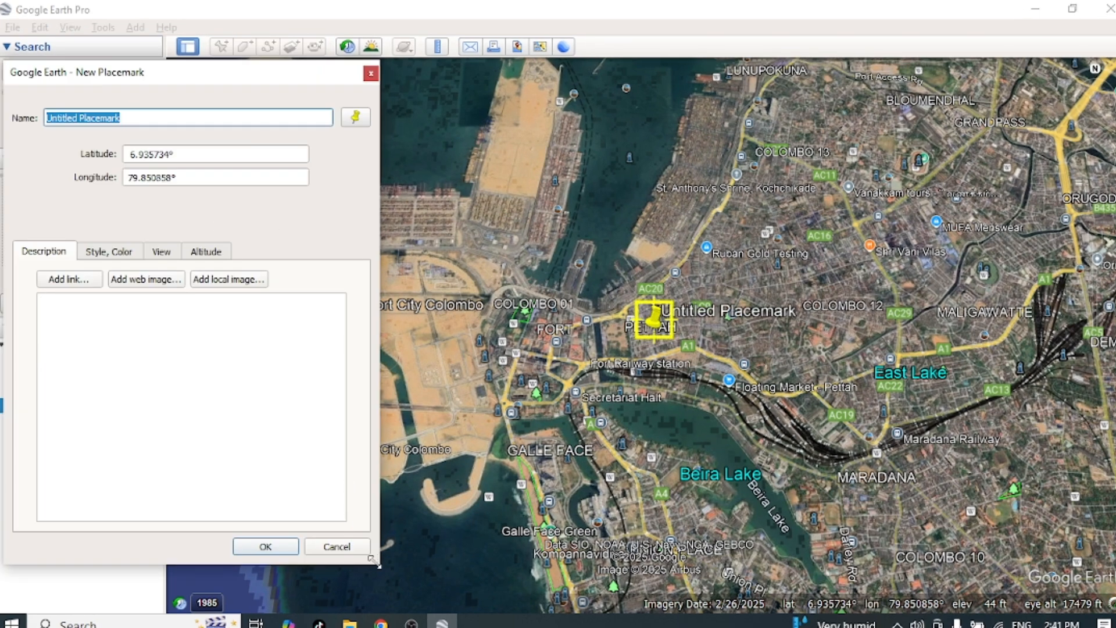
Step: Start a new placemark and position it on the Colombo Lotus Tower's base, at about latitude 6.92664° and longitude 79.85816°
left_click_drag(372, 567, 314, 555)
left_click_drag(648, 319, 504, 317)
left_click_drag(703, 262, 530, 292)
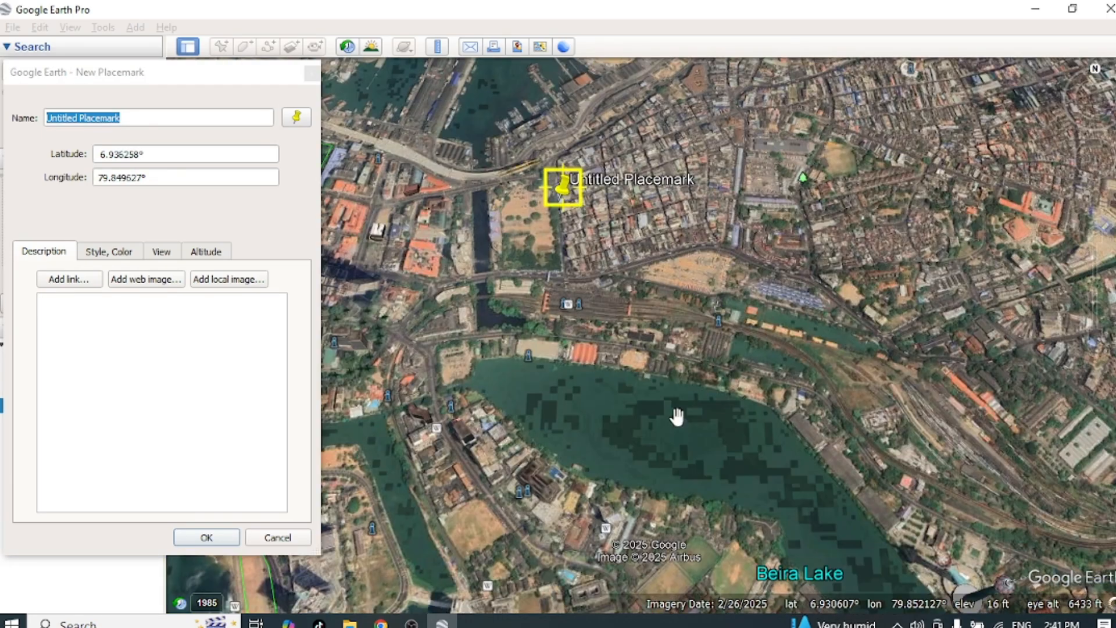
scroll(677, 416, "up", 3)
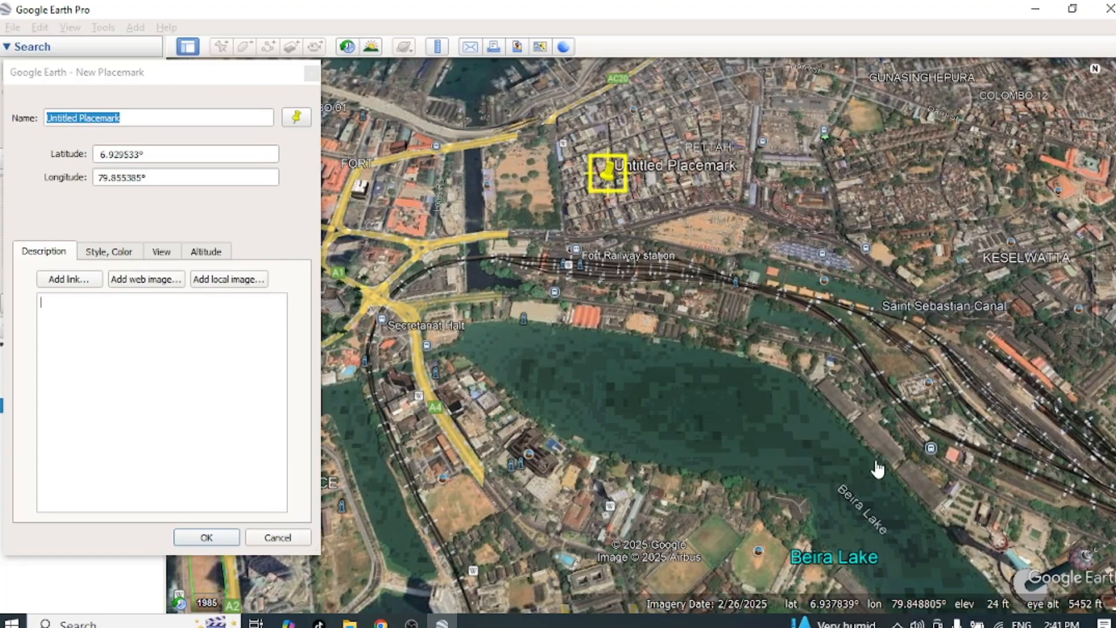
left_click(846, 431)
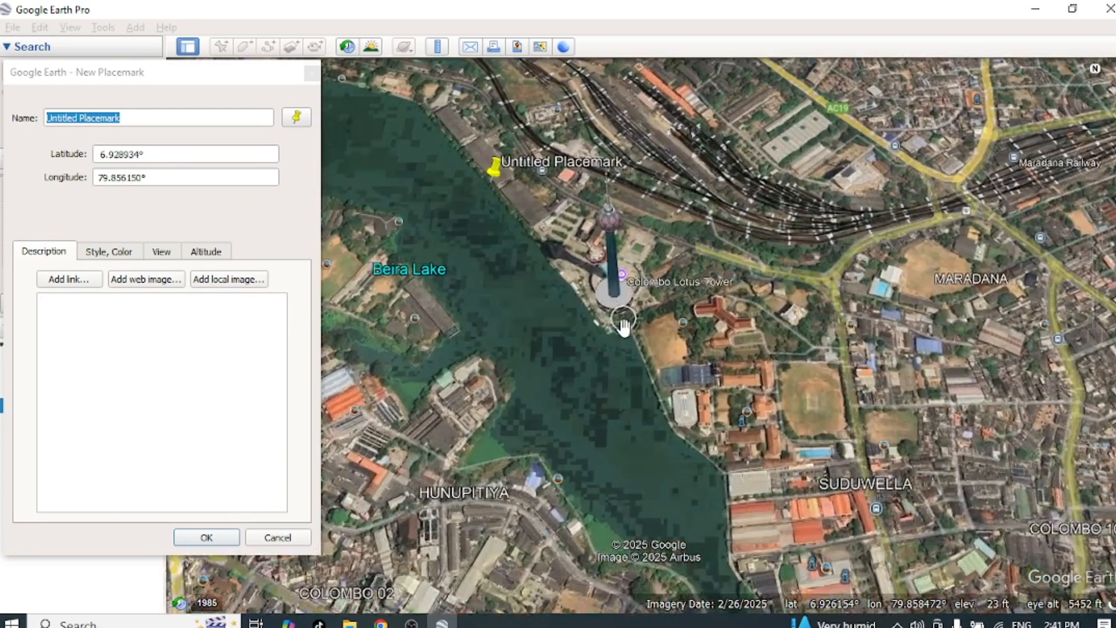
scroll(624, 325, "up", 5)
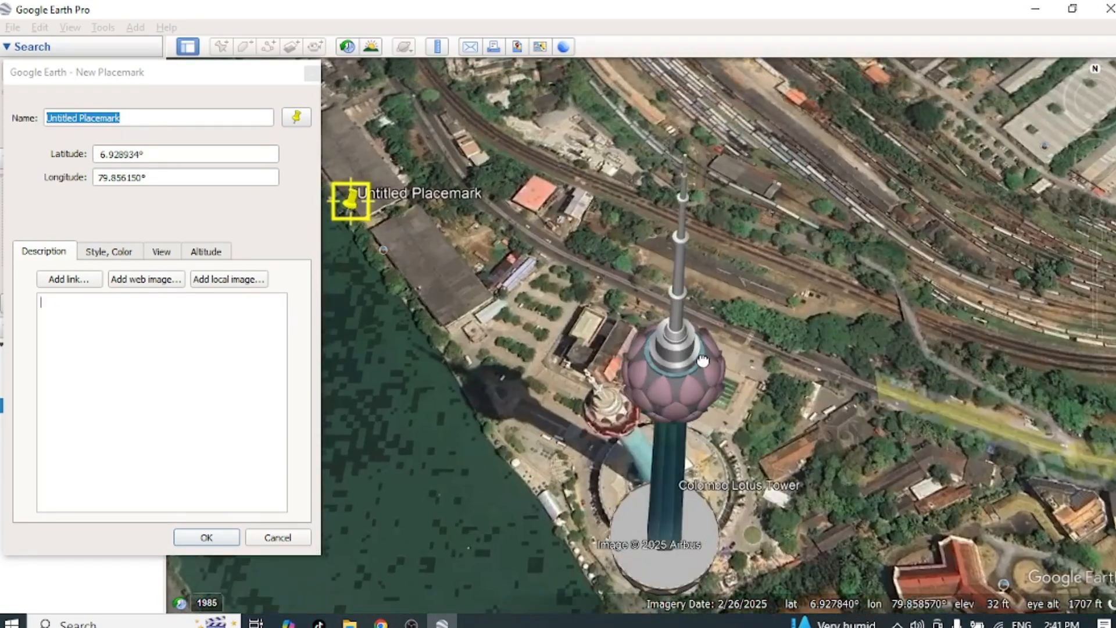
left_click_drag(703, 360, 692, 295)
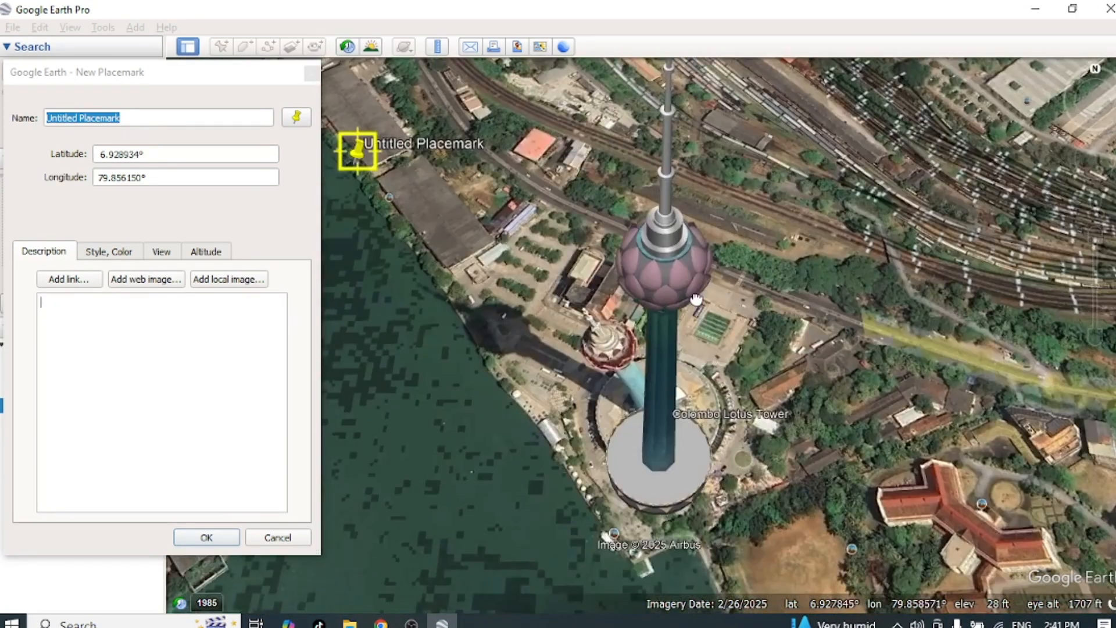
left_click_drag(359, 158, 630, 472)
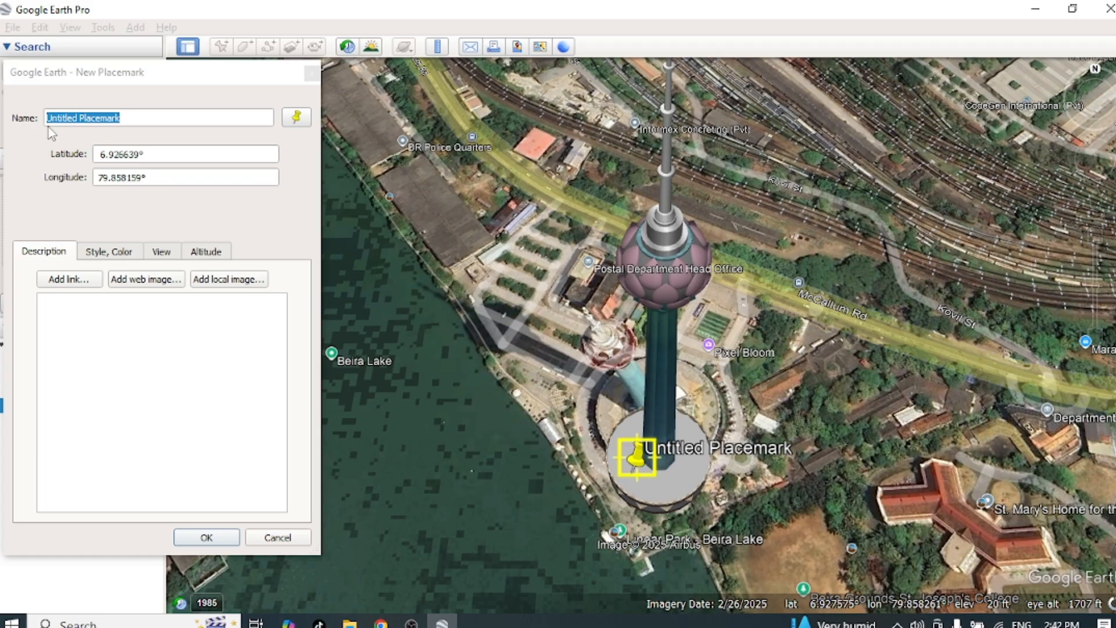
Step: Try several icons for the placemark, apply the pink star marker, and save the placemark with the name "lotus tower"
left_click(297, 118)
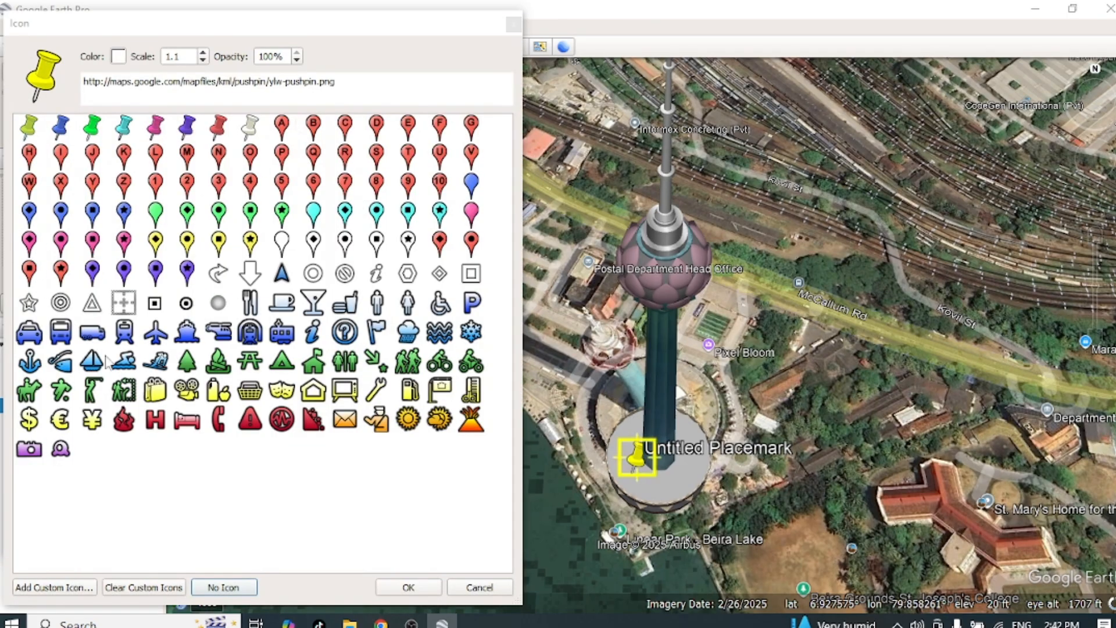
left_click(345, 182)
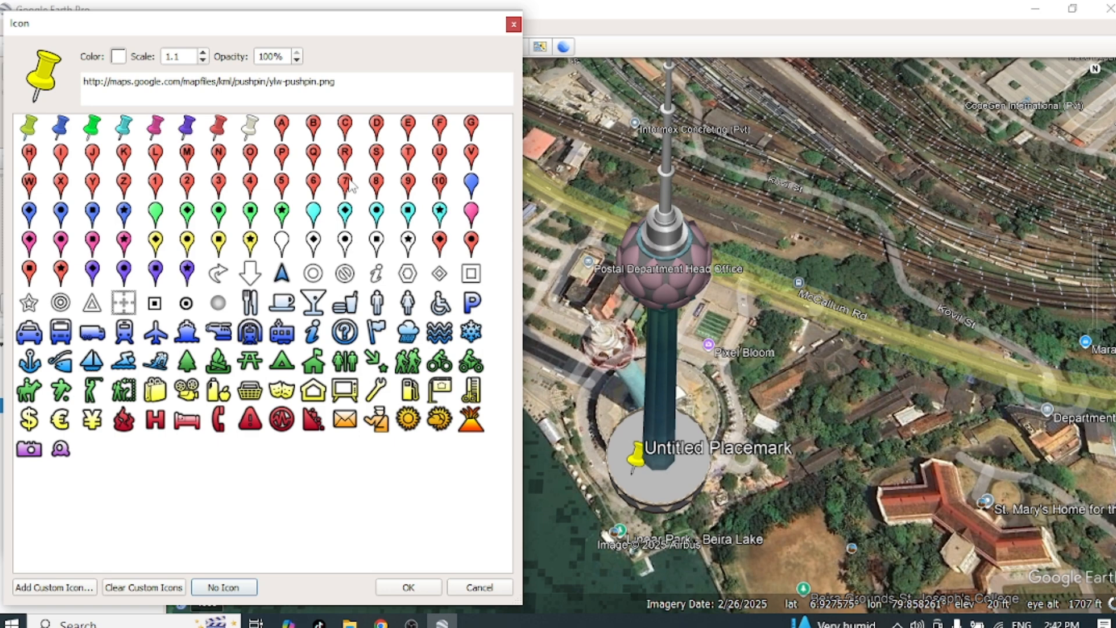
left_click(408, 331)
left_click(282, 360)
left_click(187, 389)
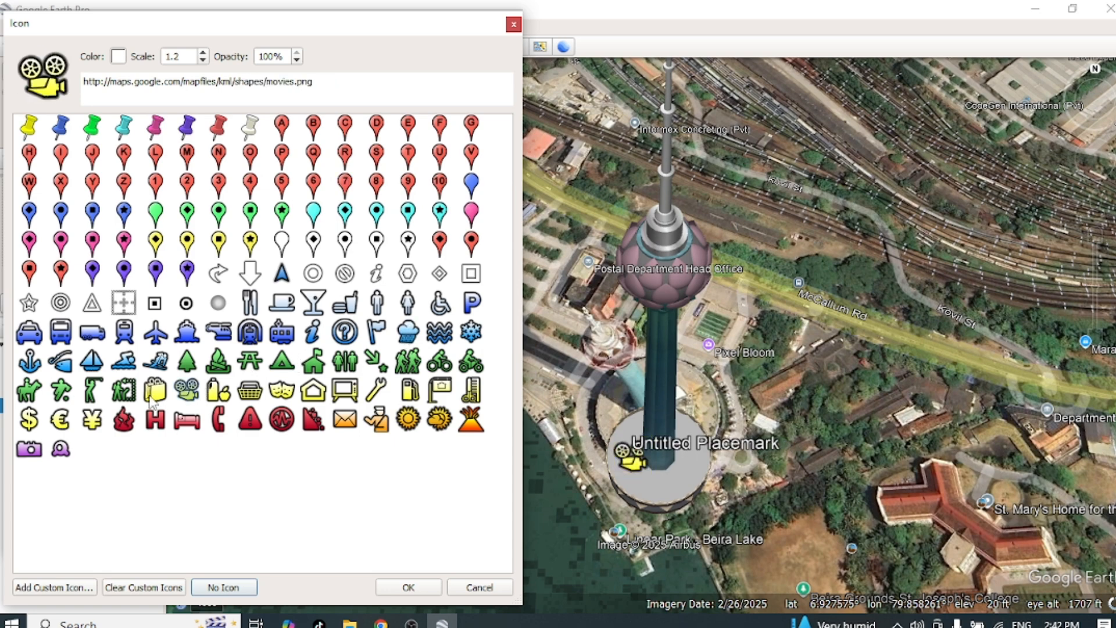
left_click(155, 389)
left_click(91, 389)
left_click(123, 240)
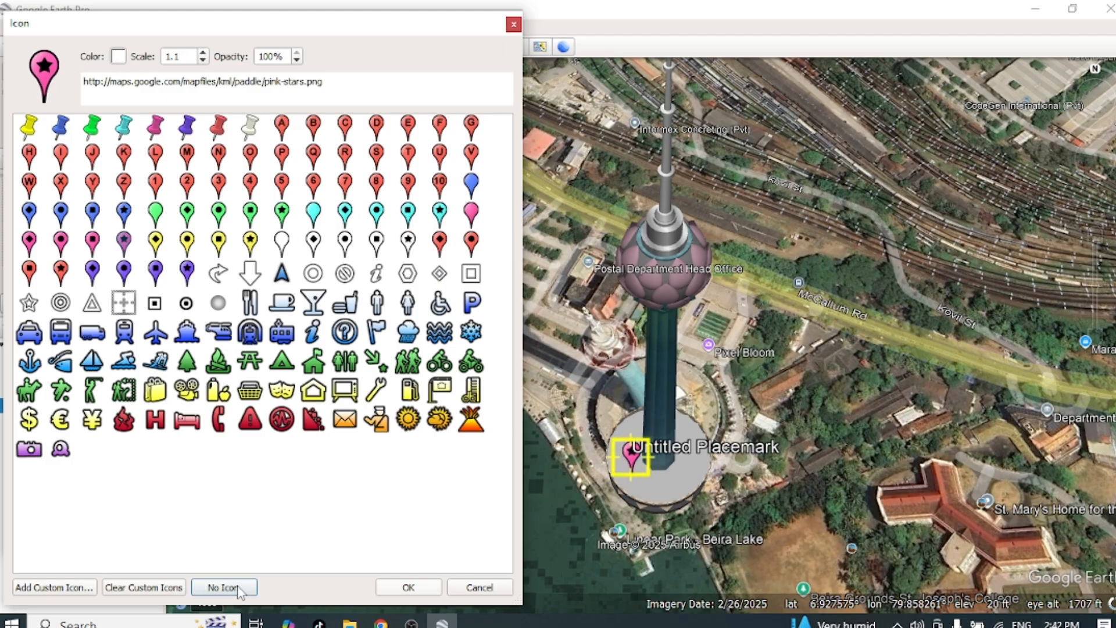
left_click(408, 587)
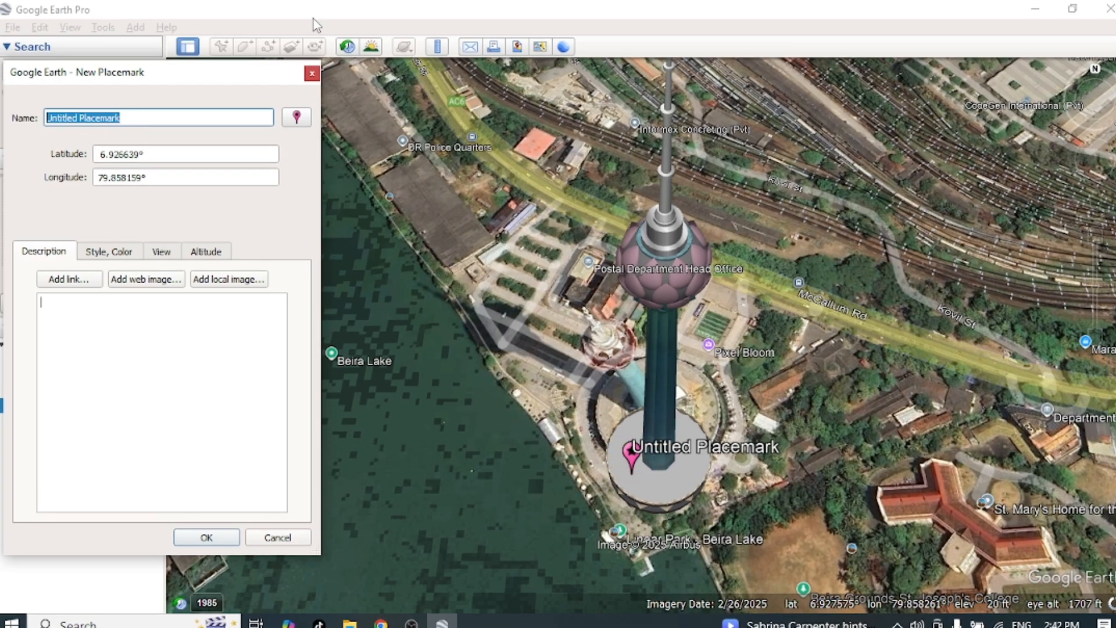
type("lotus tower")
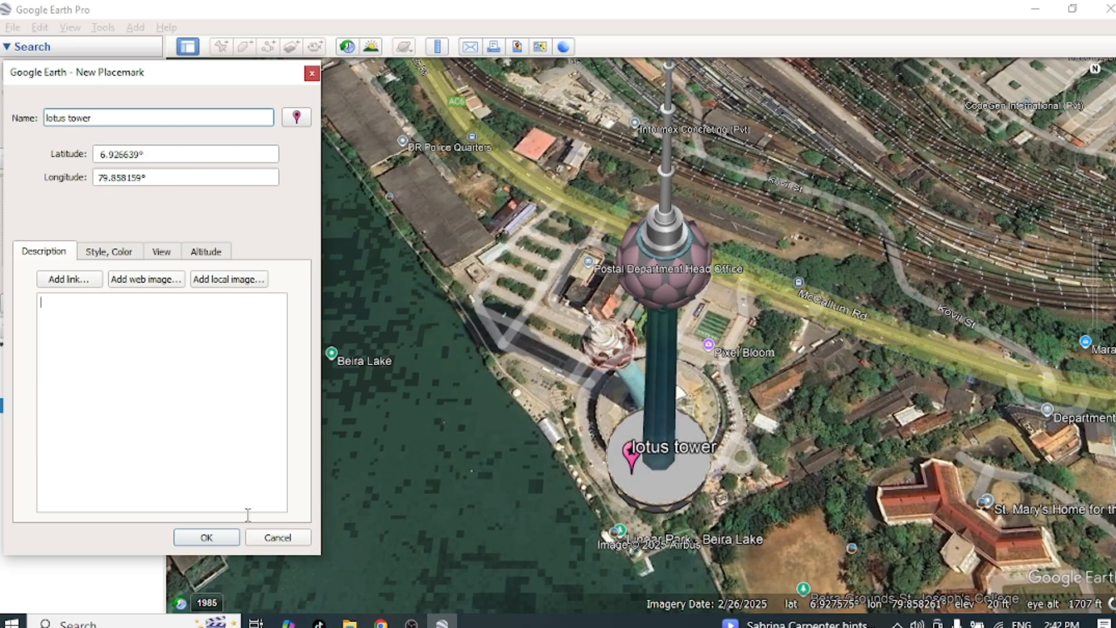
left_click(208, 538)
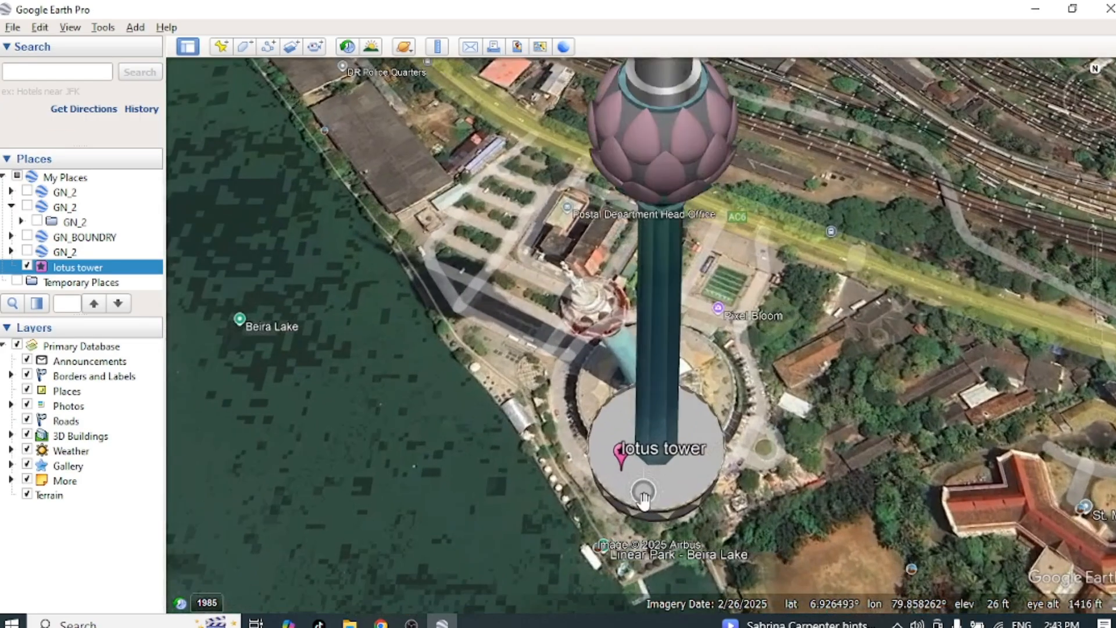
Step: Edit the lotus tower placemark's properties, moving its marker slightly northeast to about latitude 6.926675° and longitude 79.858231°
scroll(623, 467, "down", 3)
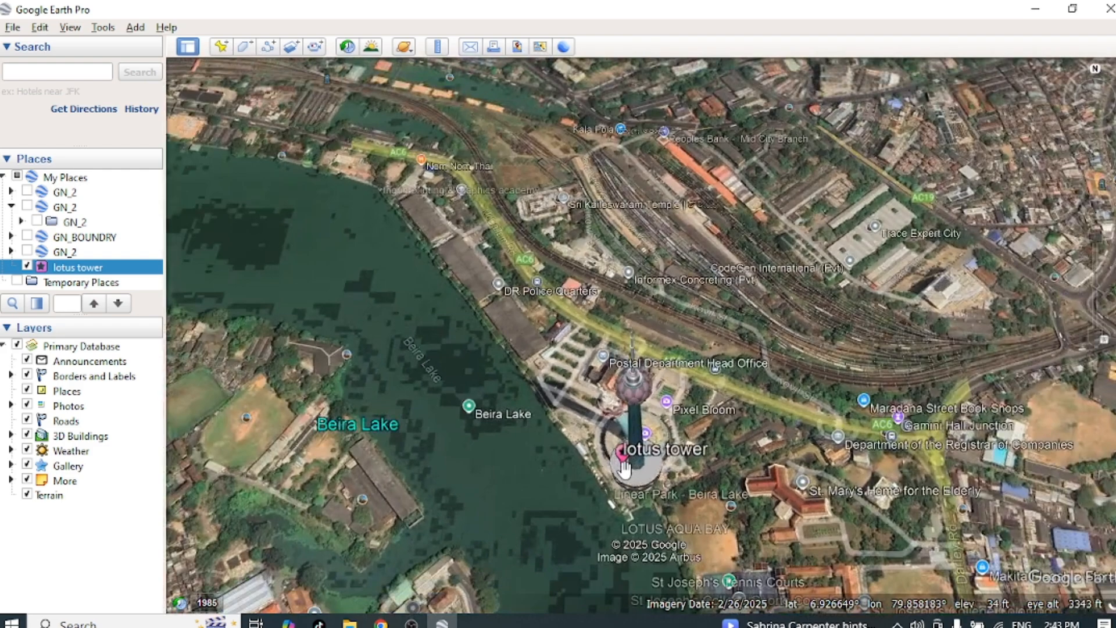
scroll(761, 176, "down", 5)
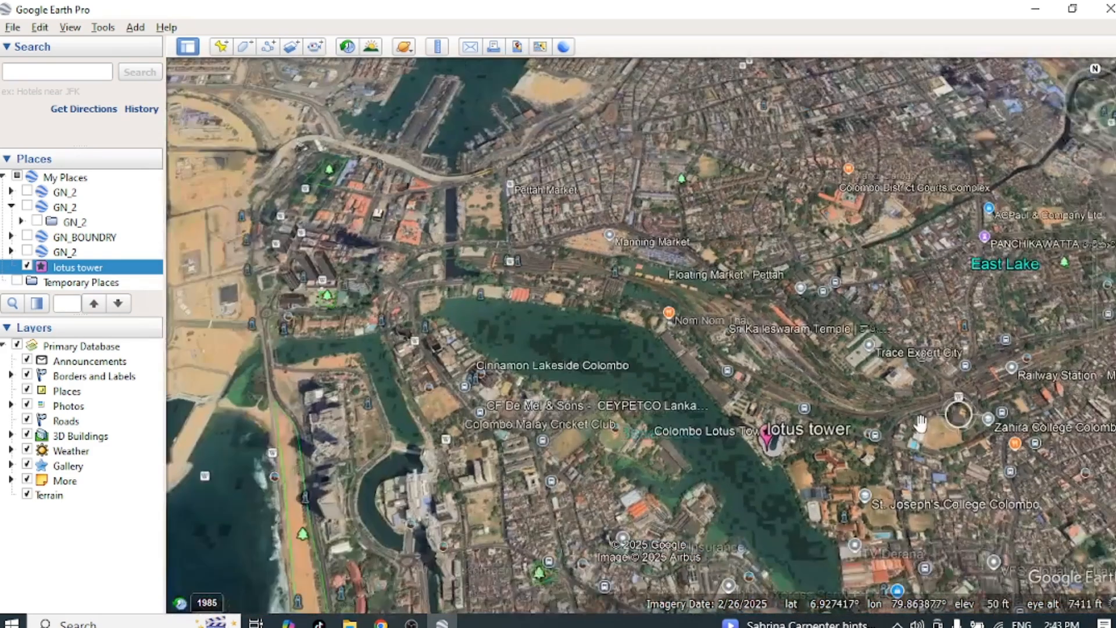
scroll(798, 475, "up", 2)
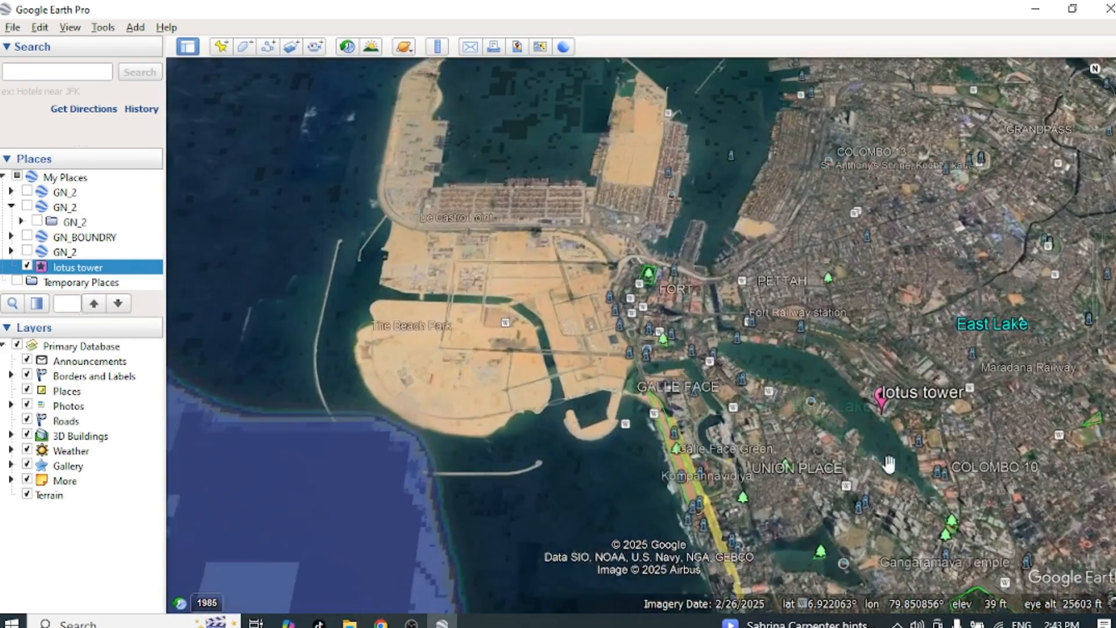
left_click_drag(885, 469, 721, 455)
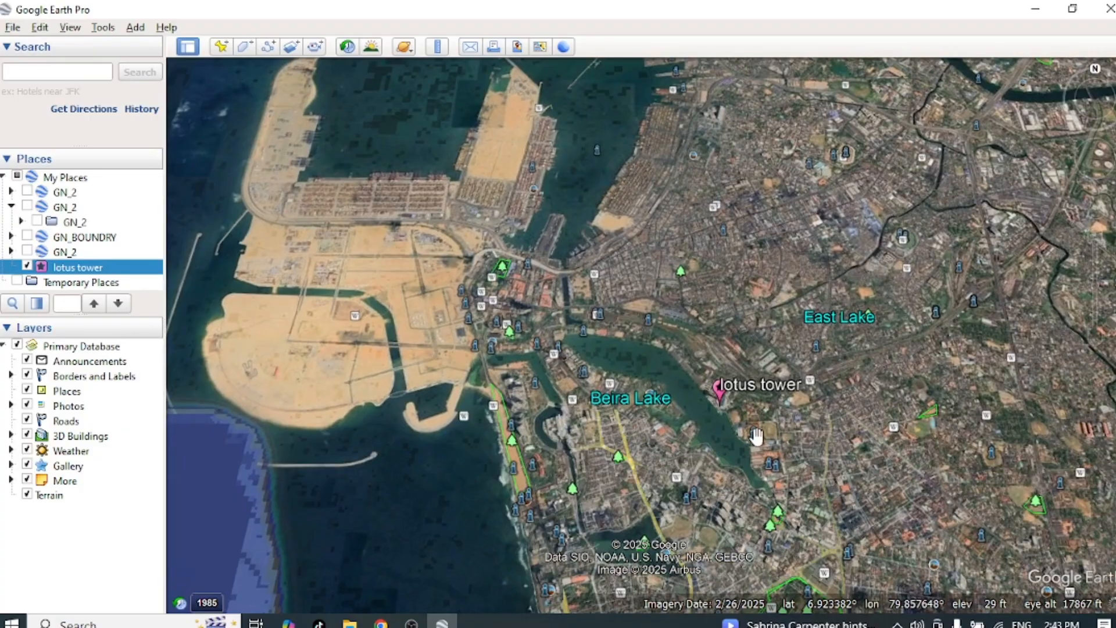
scroll(754, 439, "up", 3)
scroll(689, 400, "up", 4)
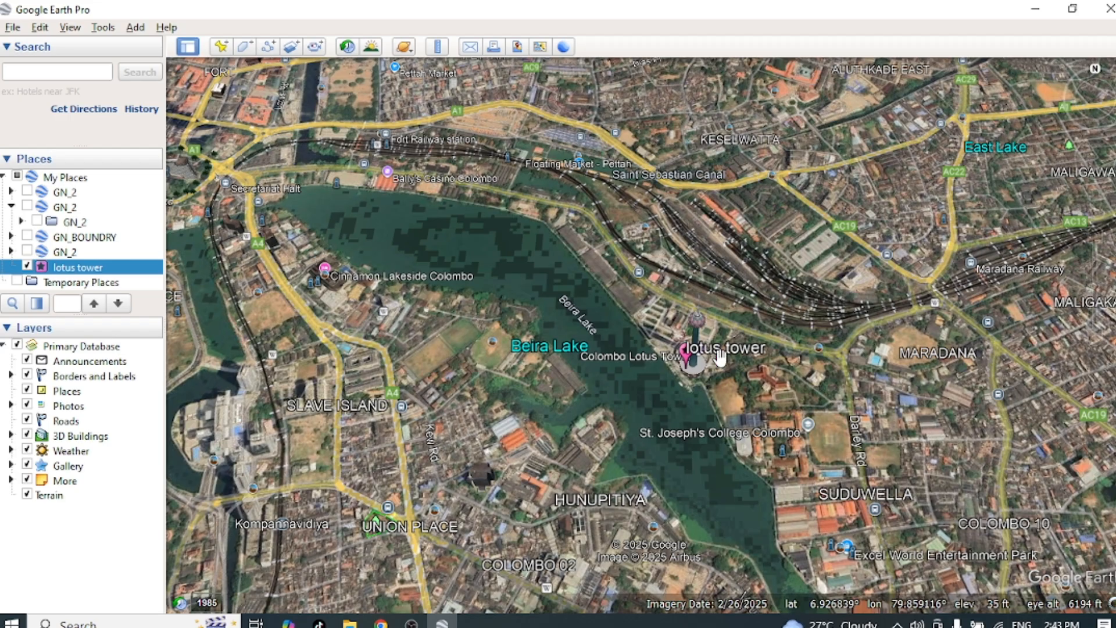
right_click(71, 270)
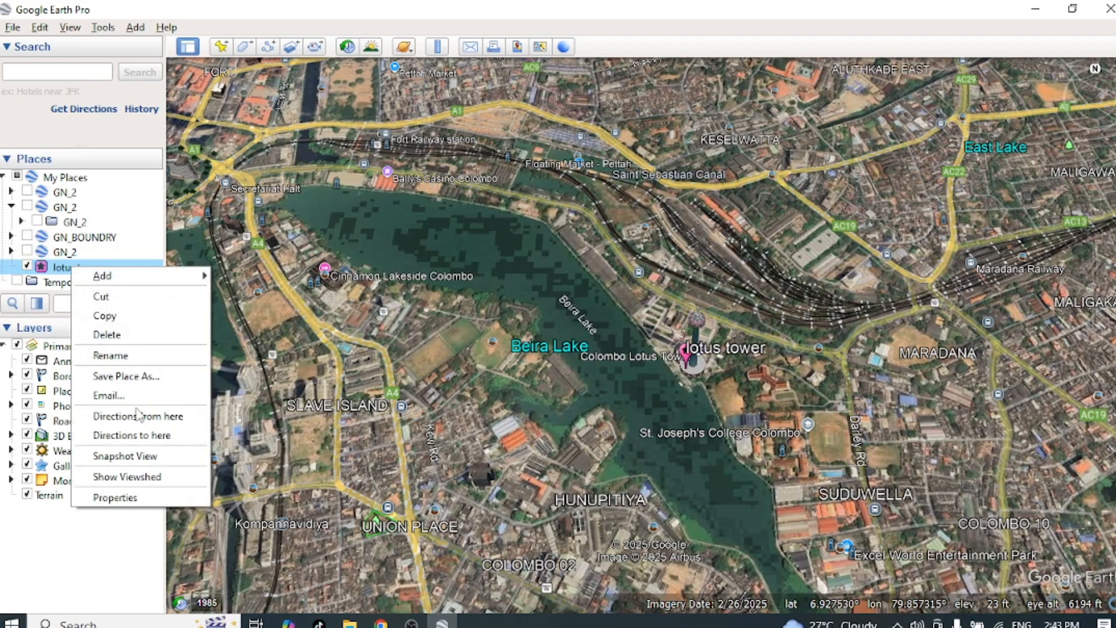
left_click(114, 498)
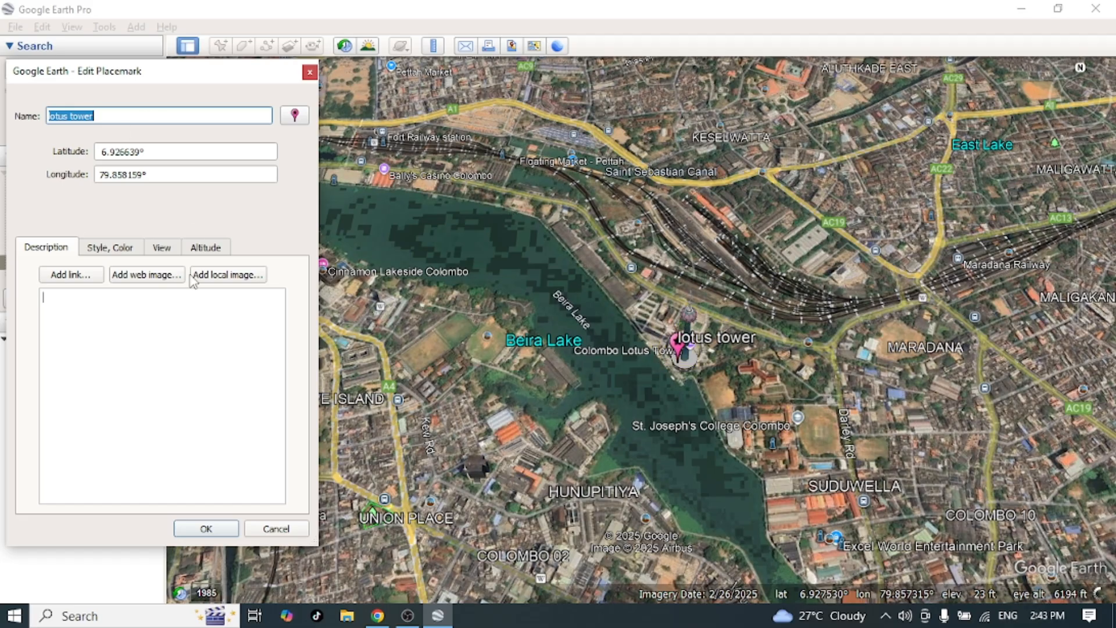
left_click_drag(674, 363, 701, 366)
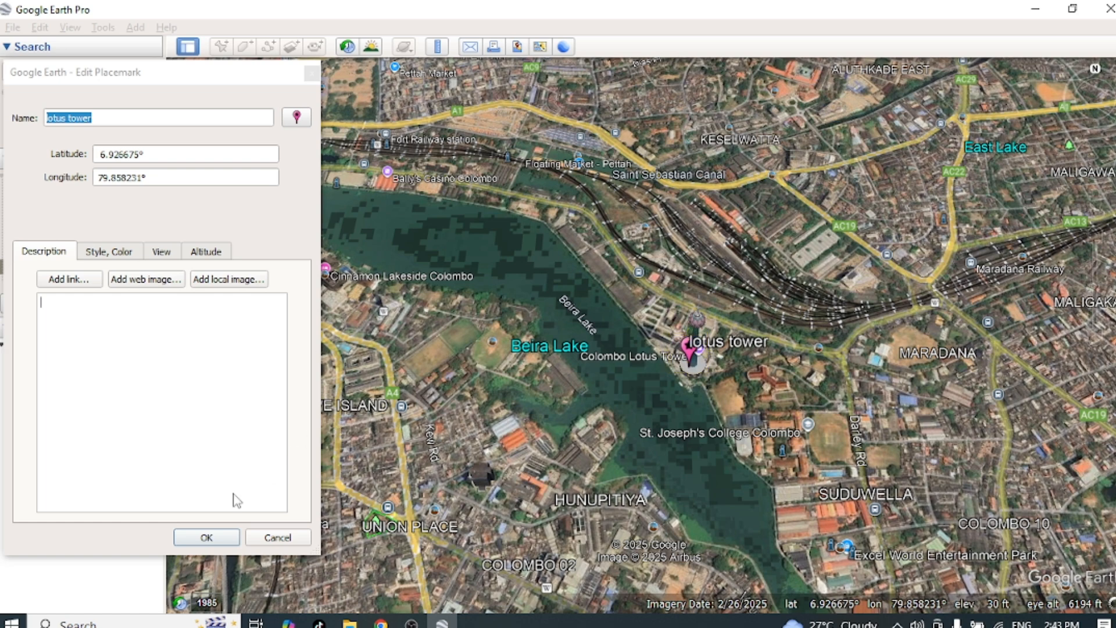
left_click(206, 537)
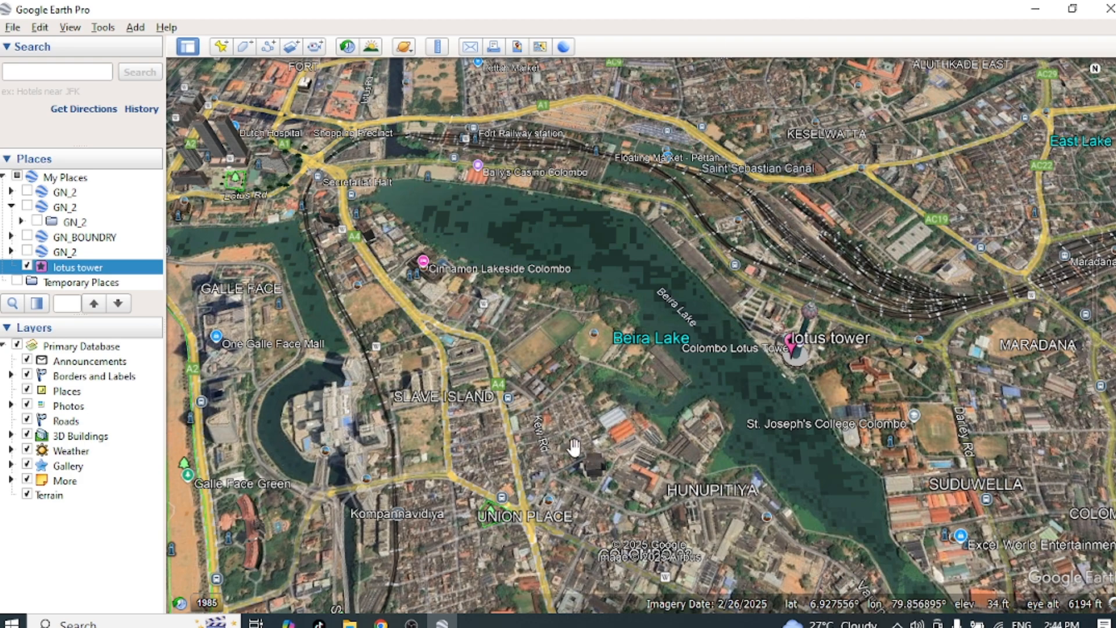
Step: Start a new polygon with the Beira Lake area in view and name it "beira lake"
left_click_drag(574, 448, 493, 428)
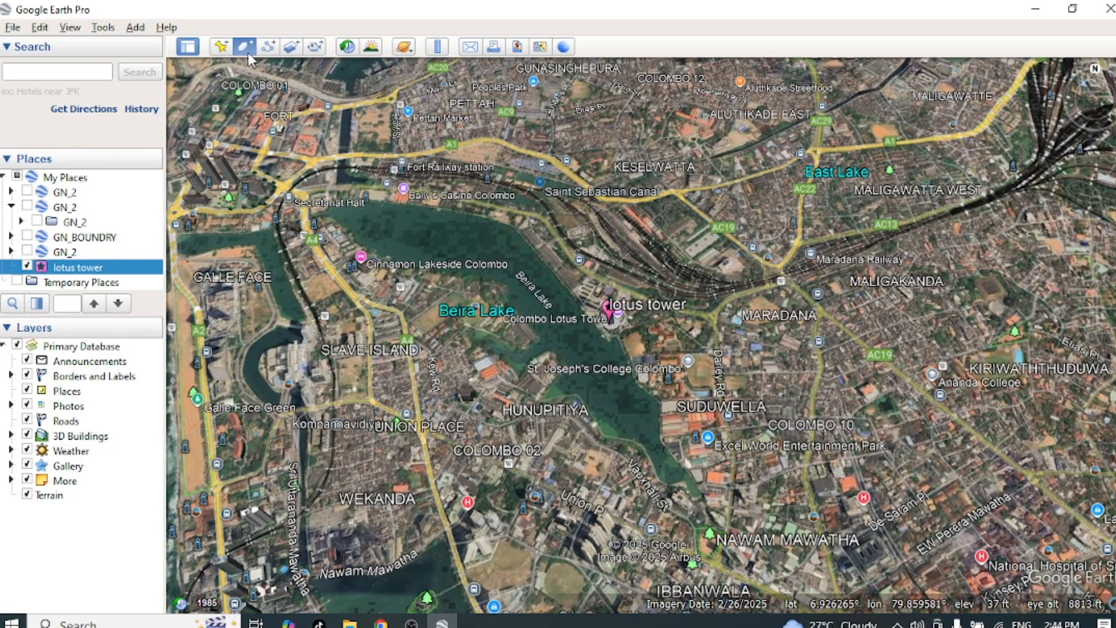
left_click(247, 50)
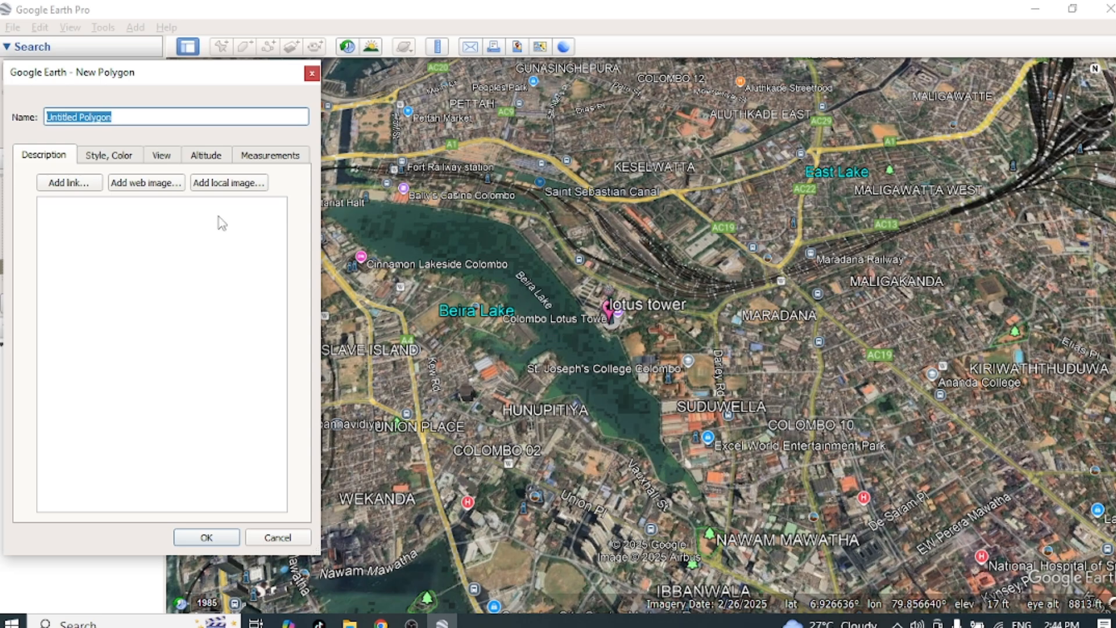
left_click_drag(140, 118, 38, 120)
type("beira lake")
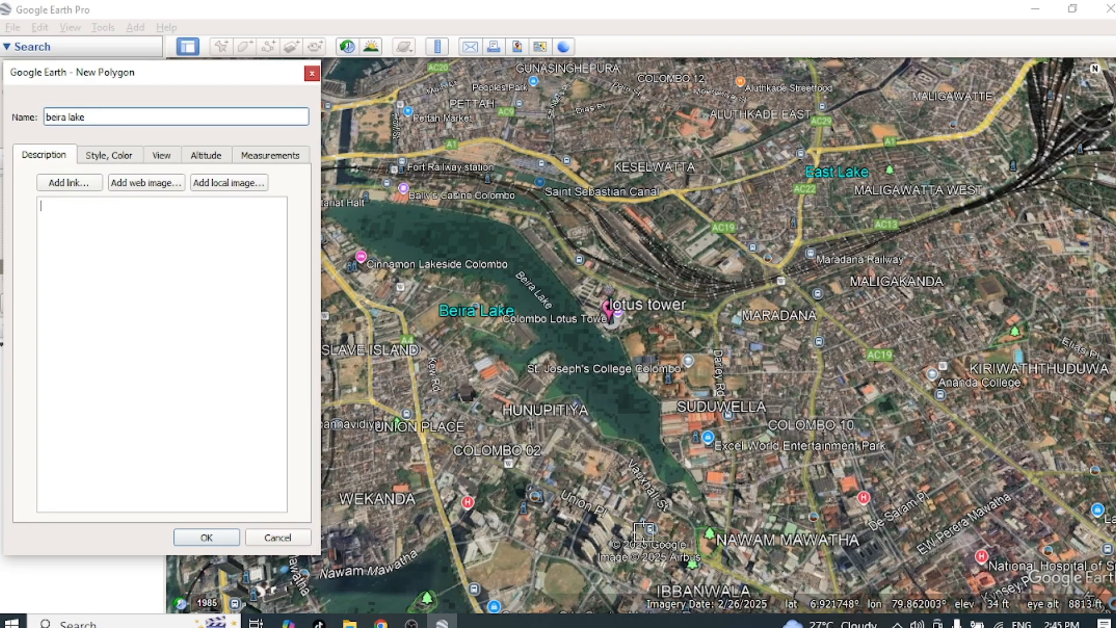
Step: Discard the unfinished polygon and start a new one named "beira lake" with the whole lake in view
left_click(278, 537)
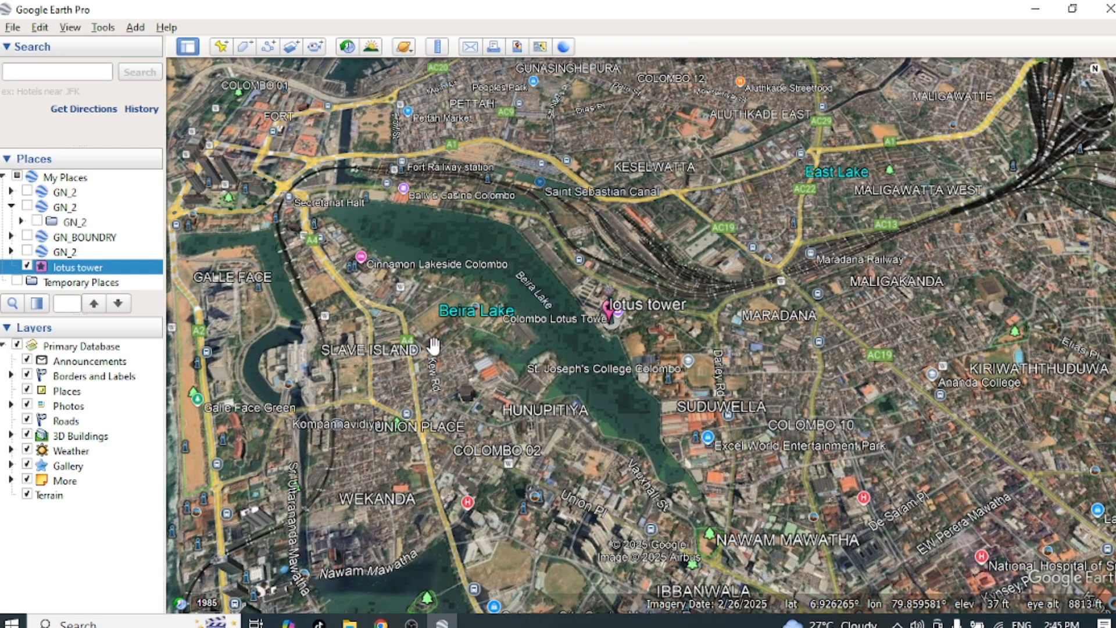
left_click_drag(432, 347, 672, 387)
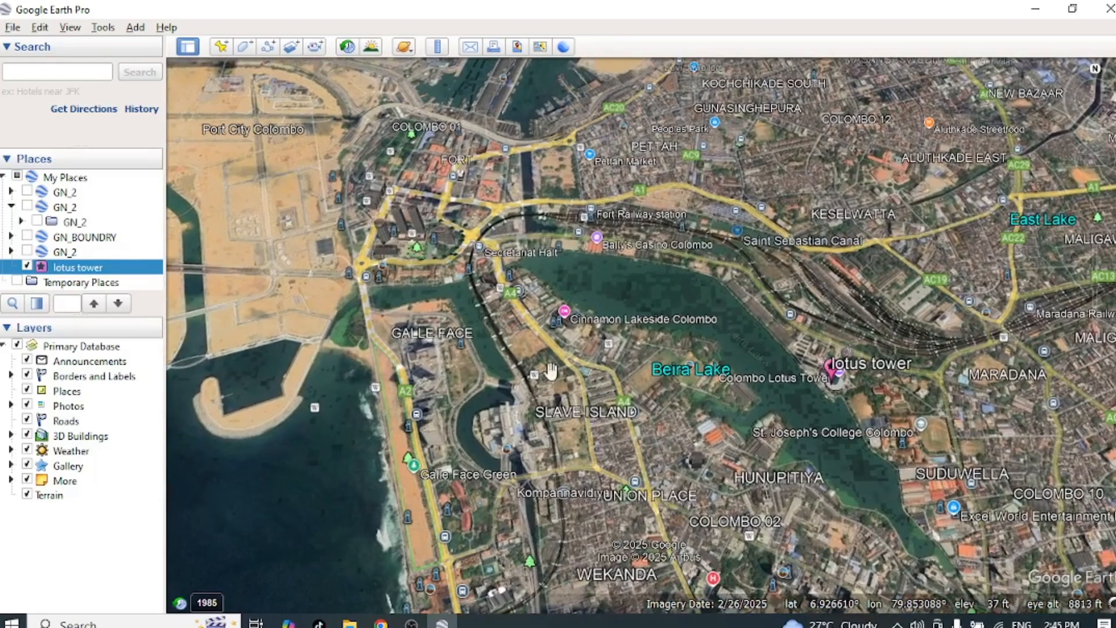
left_click(244, 49)
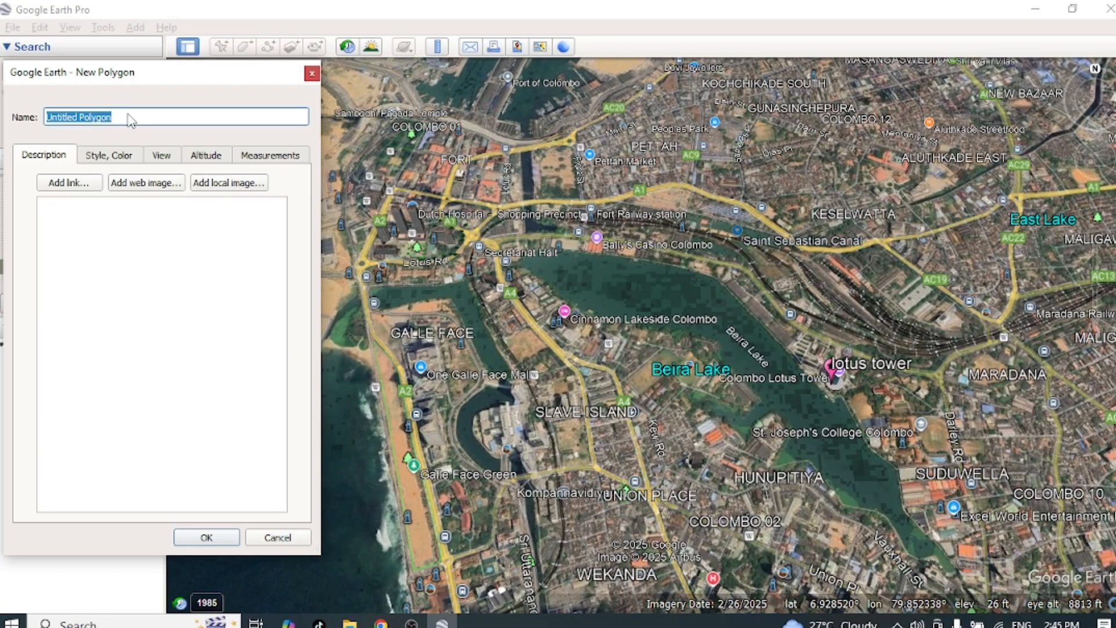
type("bera lake")
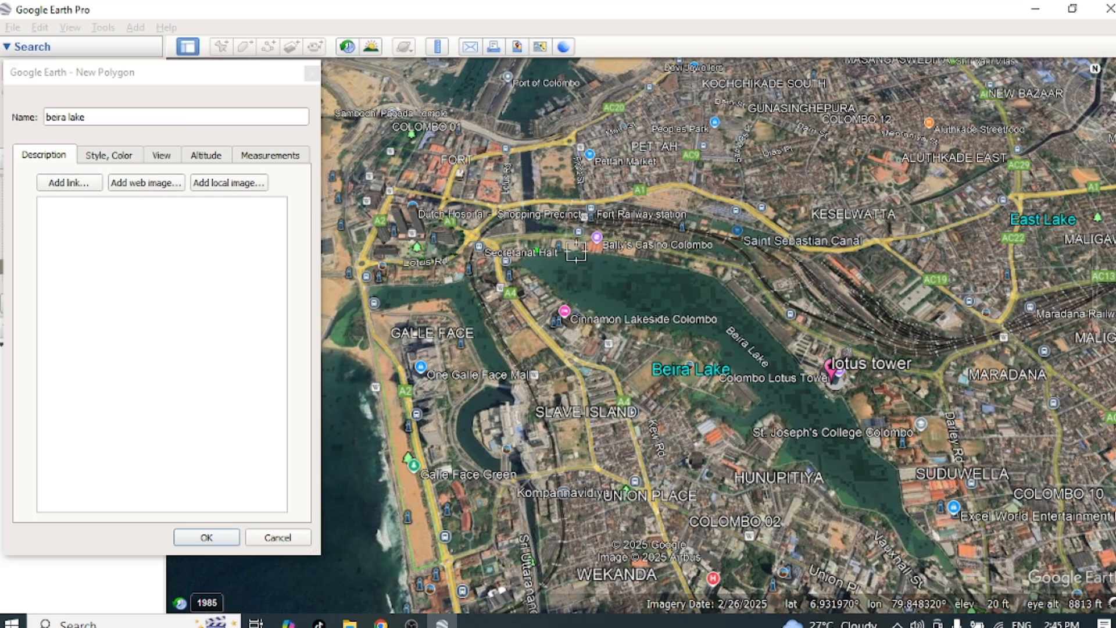
Step: Place the first polygon vertices along Beira Lake's northern shore, from near Secretariat Halt eastward past Bally's Casino
left_click(575, 248)
left_click(611, 254)
left_click(665, 264)
left_click(713, 275)
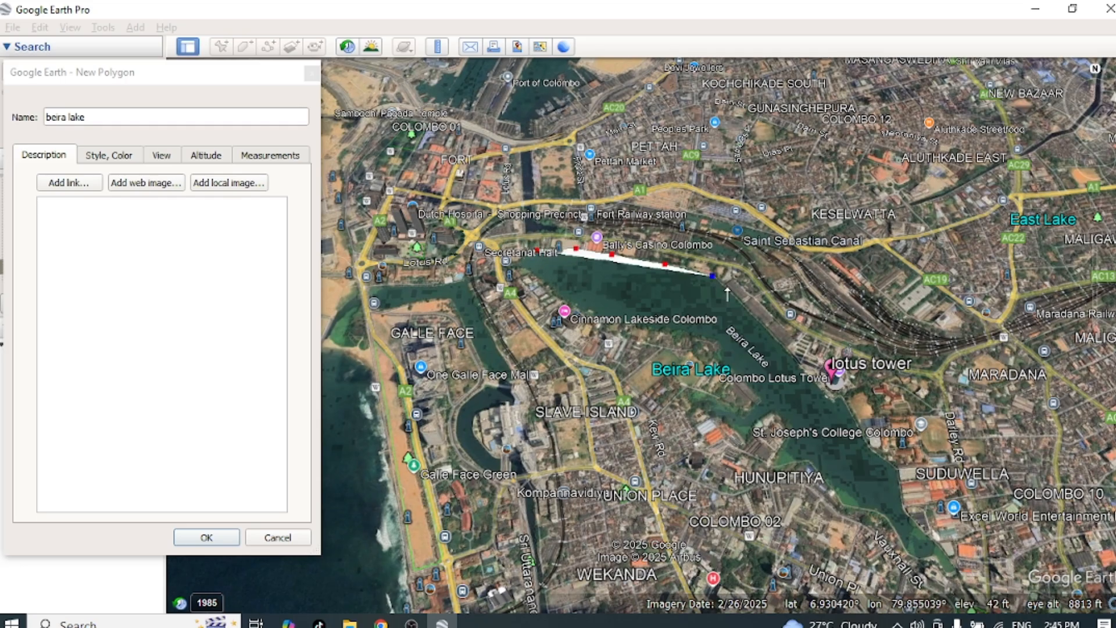
left_click(727, 287)
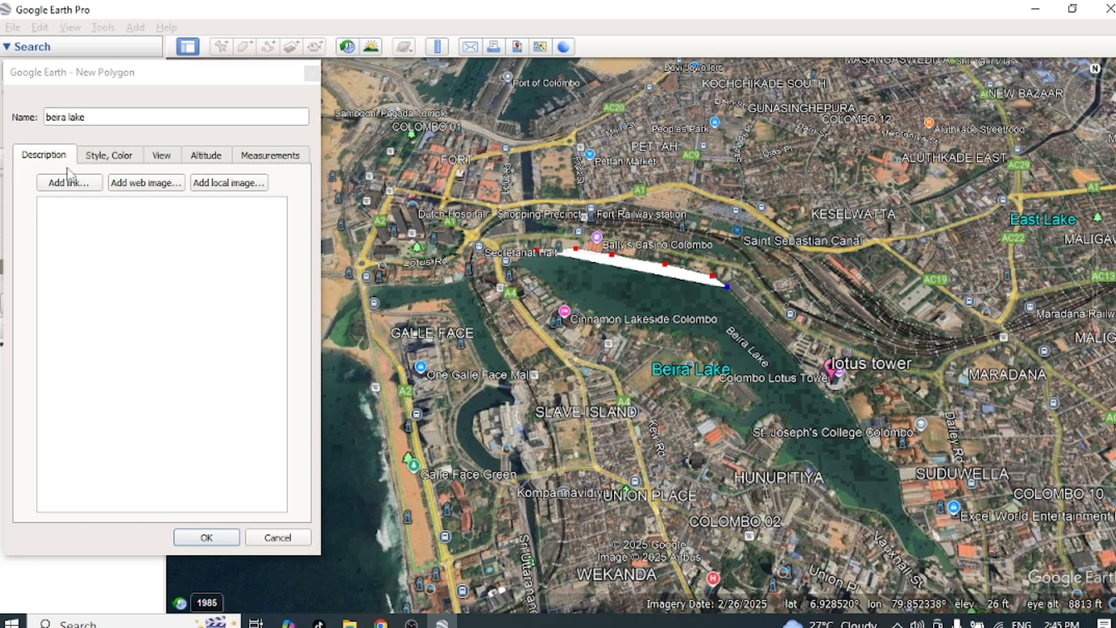
Step: Style the beira lake polygon with an orange line of width 3.0 and set its area to Outlined
left_click(109, 156)
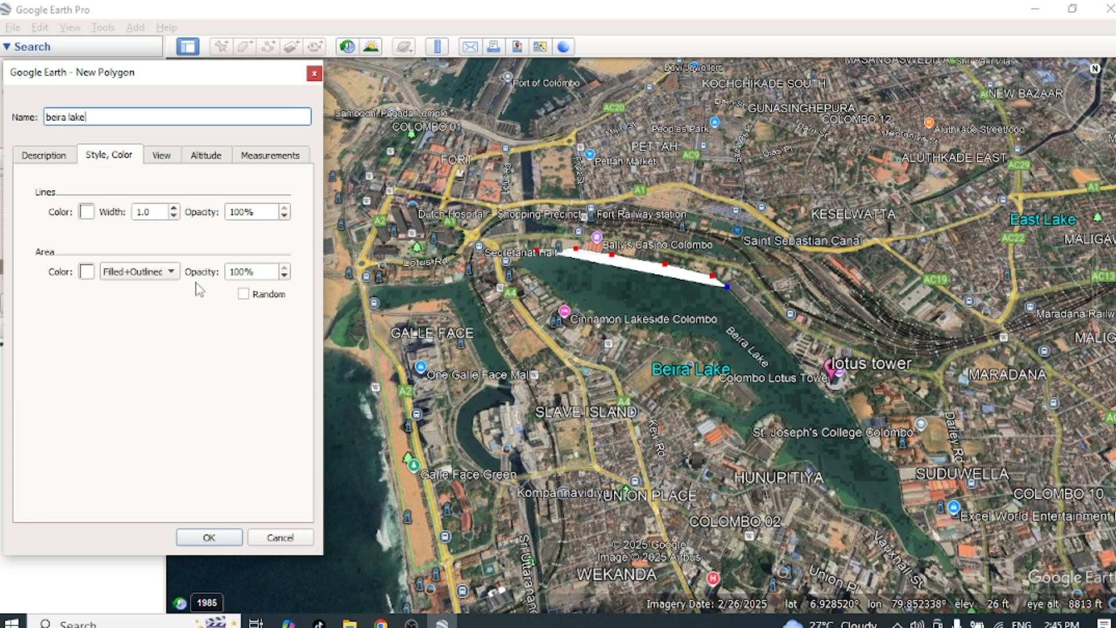
left_click(86, 211)
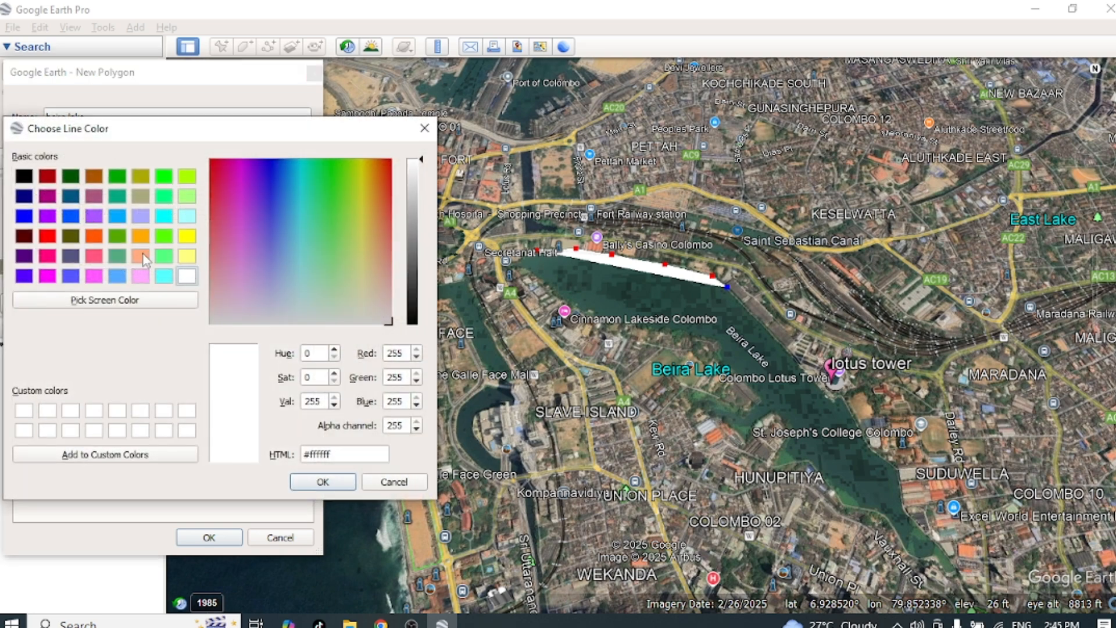
left_click(140, 237)
left_click(322, 481)
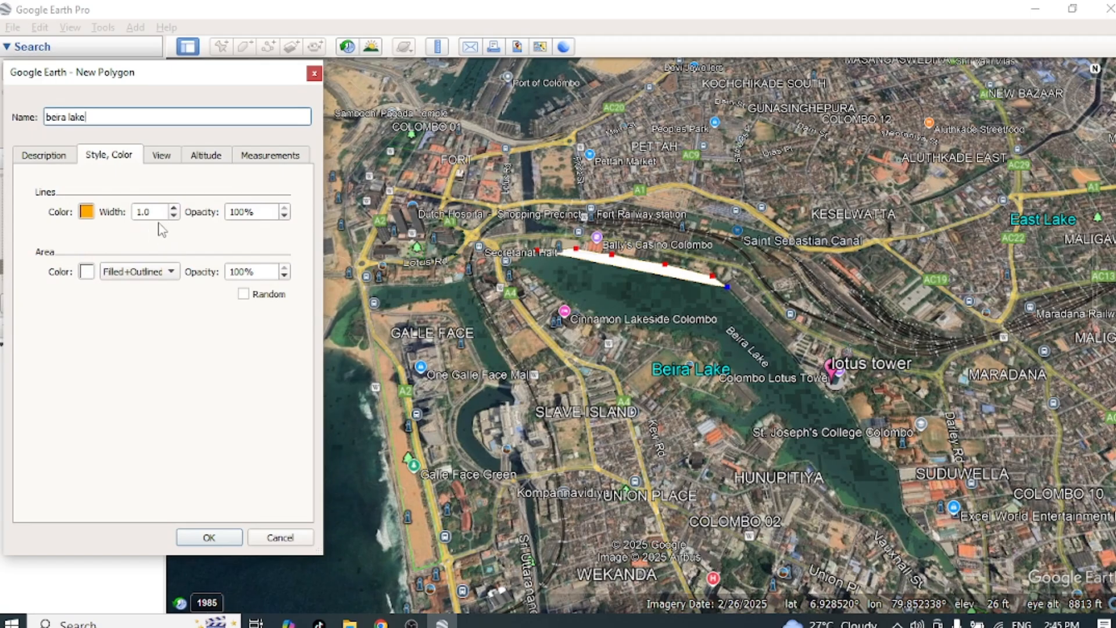
left_click(173, 209)
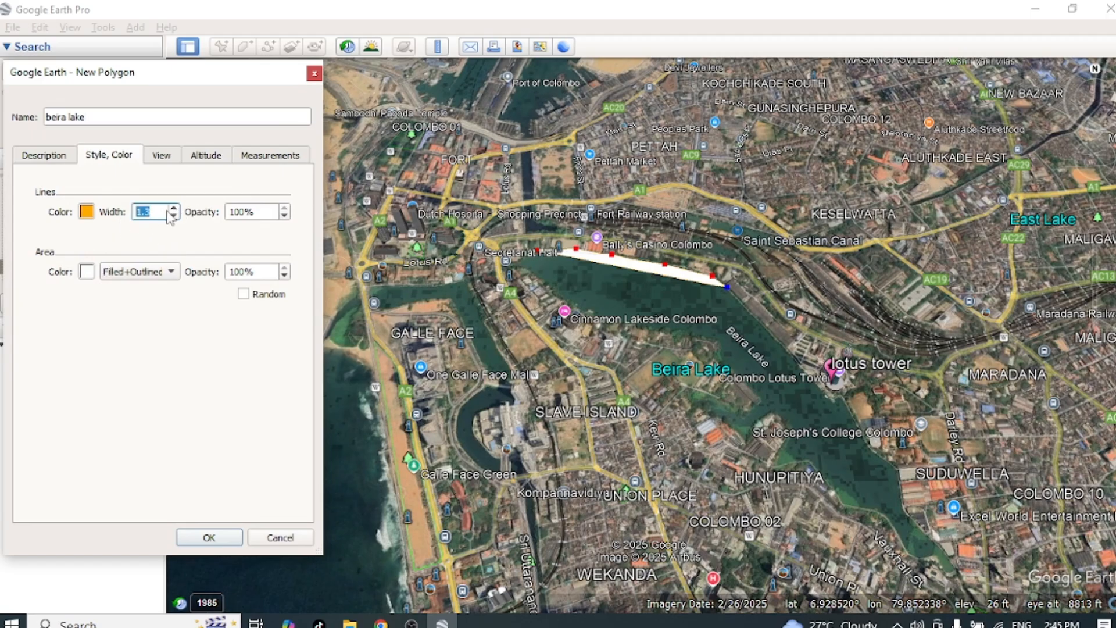
left_click_drag(158, 214, 131, 211)
type("3")
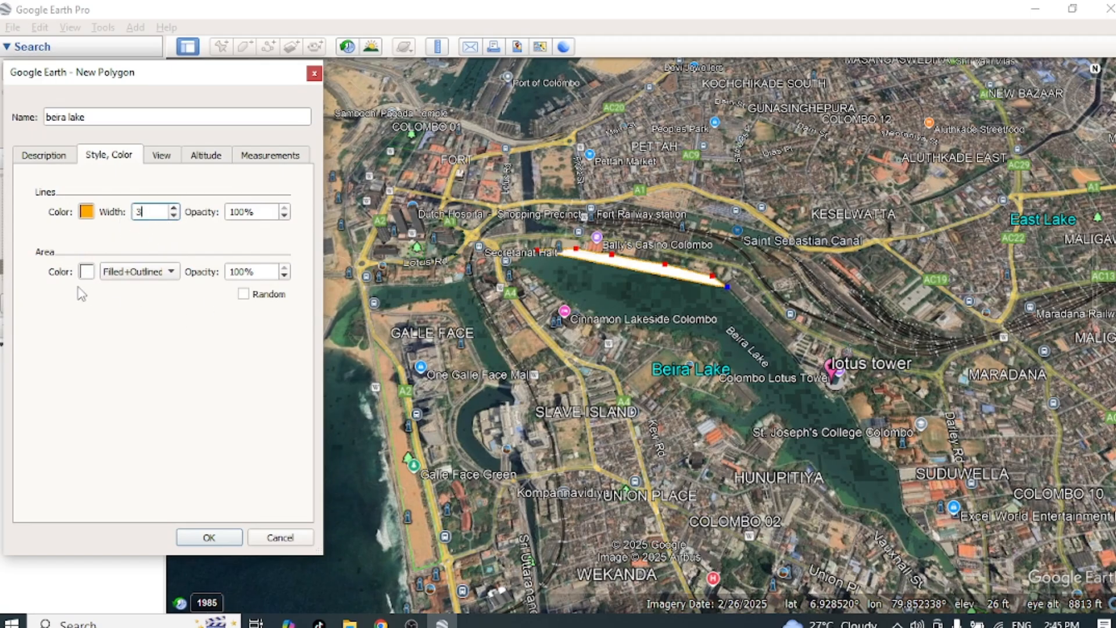
left_click(166, 273)
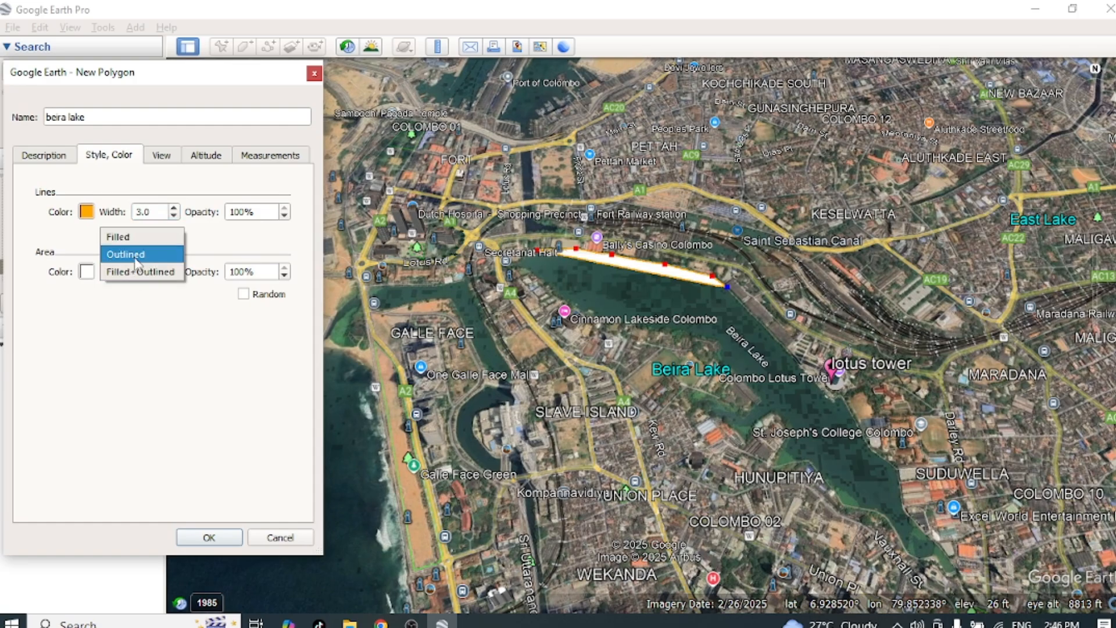
left_click(137, 256)
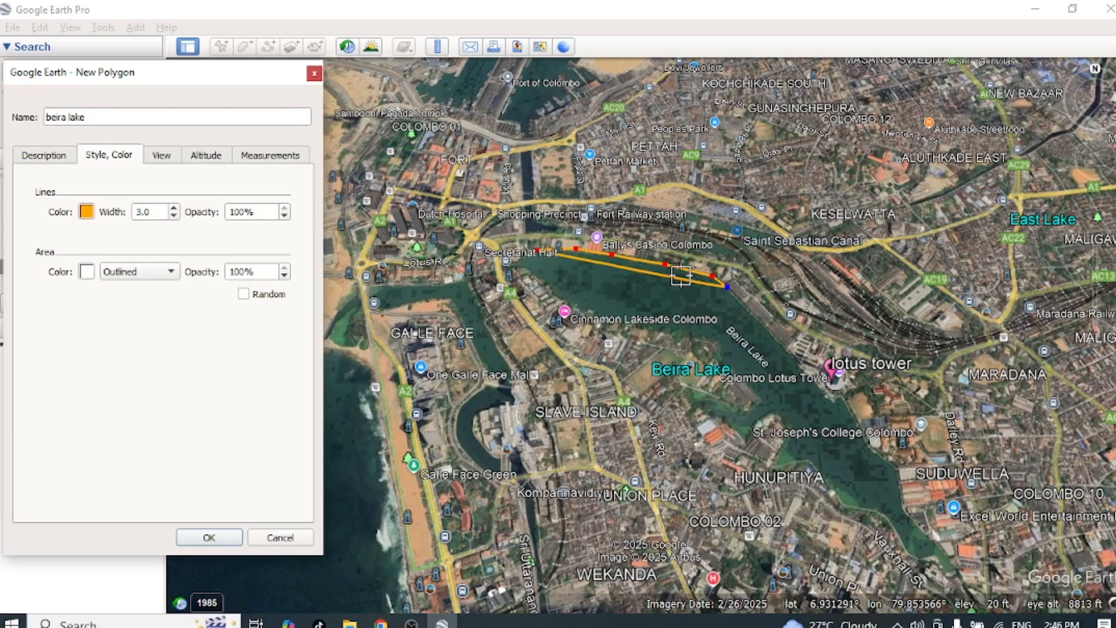
Step: Continue the polygon boundary along the lake's eastern shore, past the Lotus Tower and southward to Nawam Mawatha
left_click(756, 317)
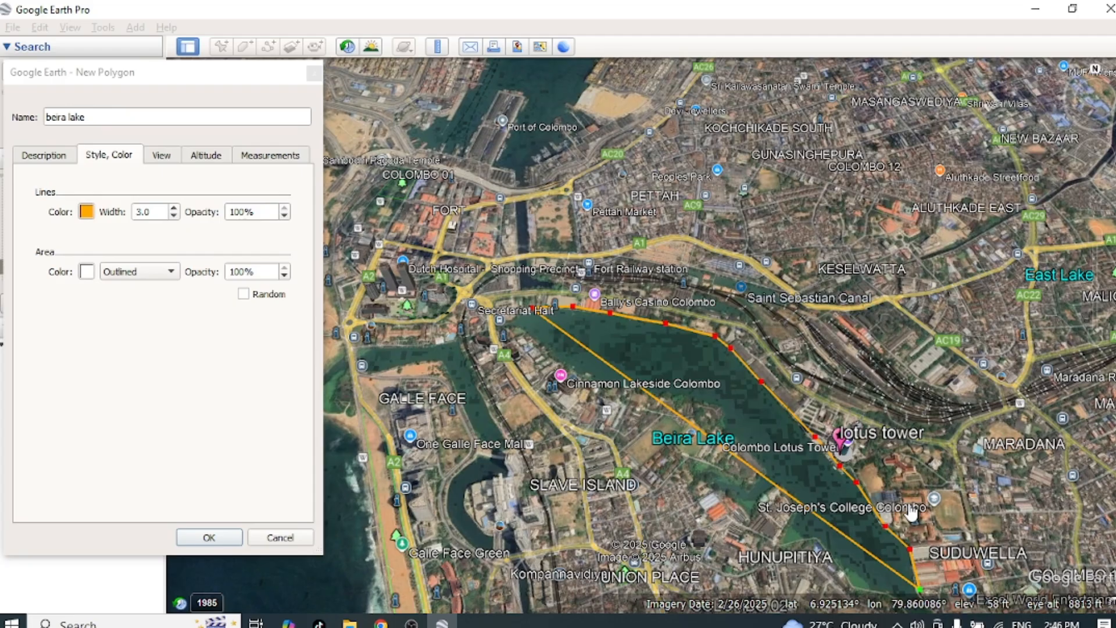
key("Down")
key("Down")
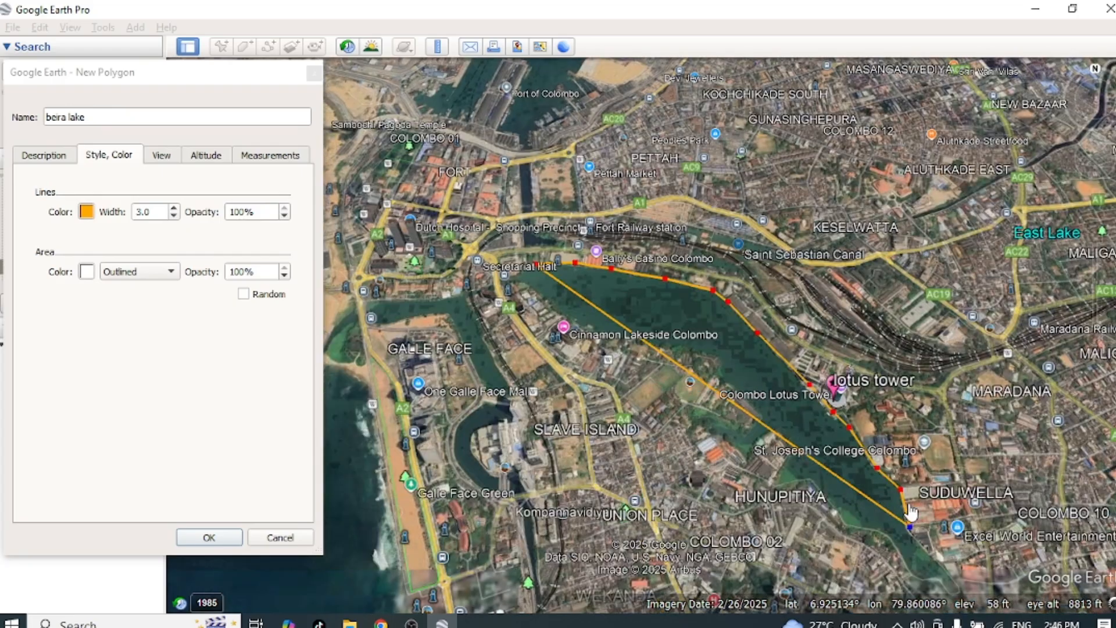
key("Left")
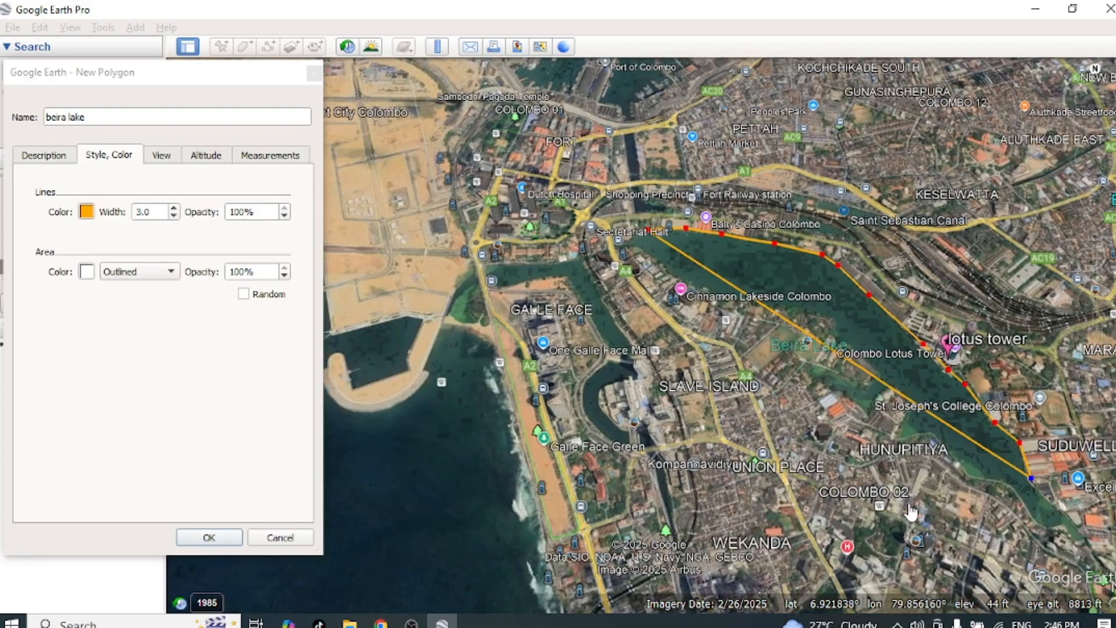
key("Right")
key("Right")
key("Right")
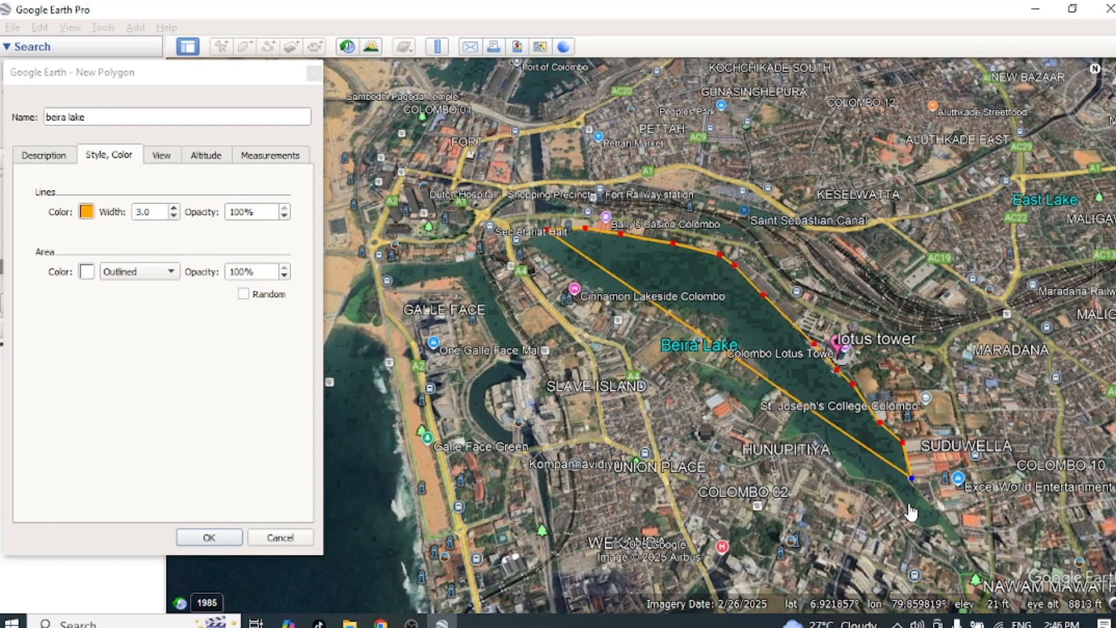
key("Down")
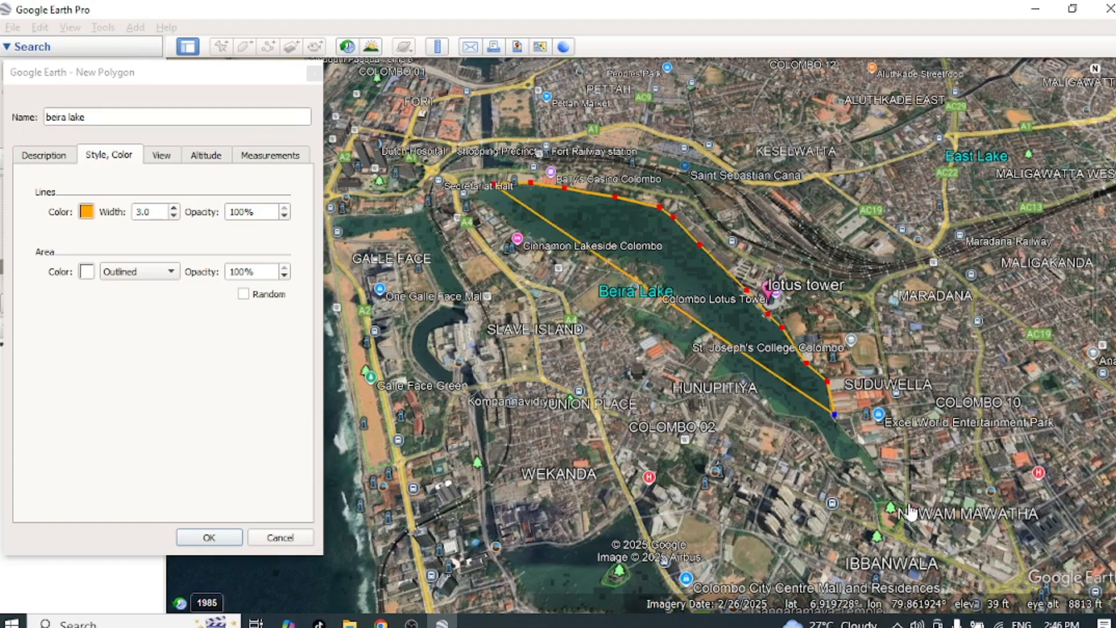
left_click(877, 470)
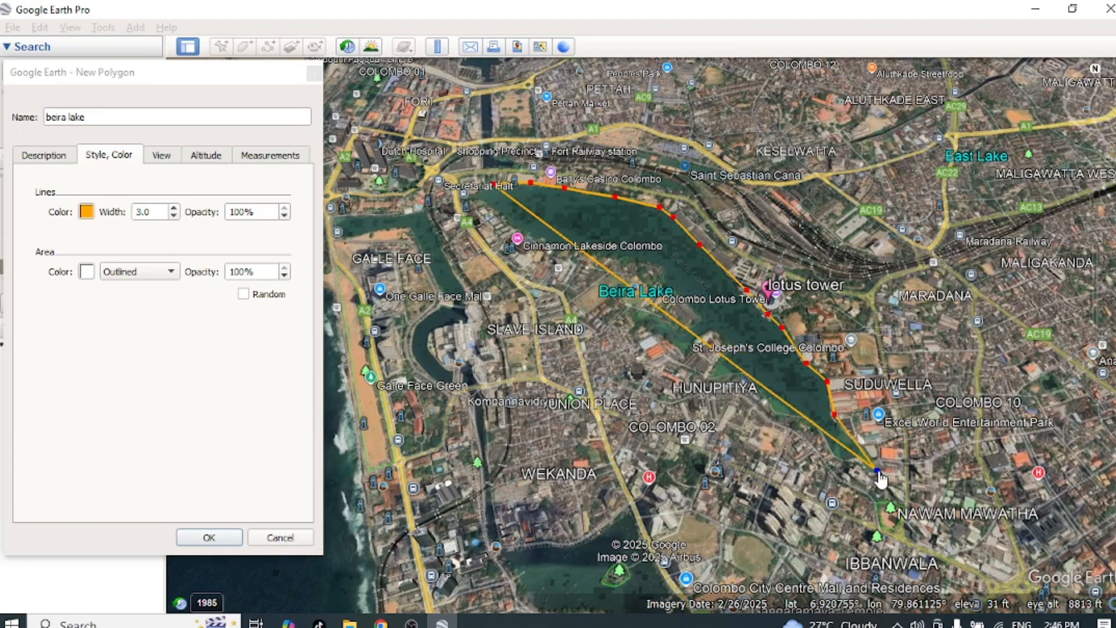
left_click(910, 530)
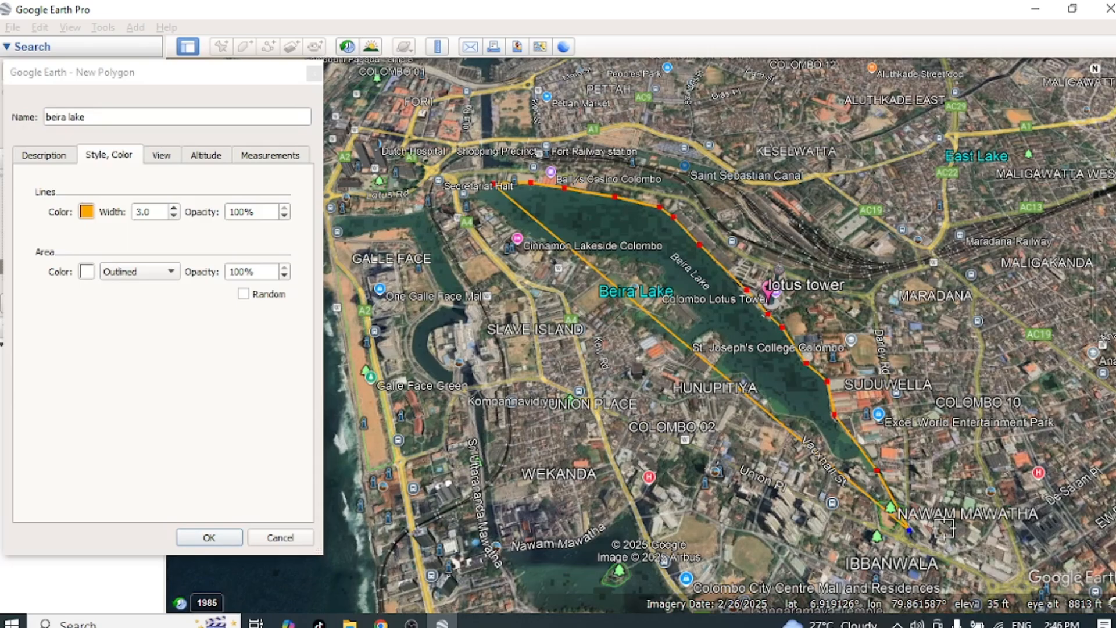
Step: Delete the polygon's most recent vertices back to the point just south of the Lotus Tower
key("Delete")
key("Delete")
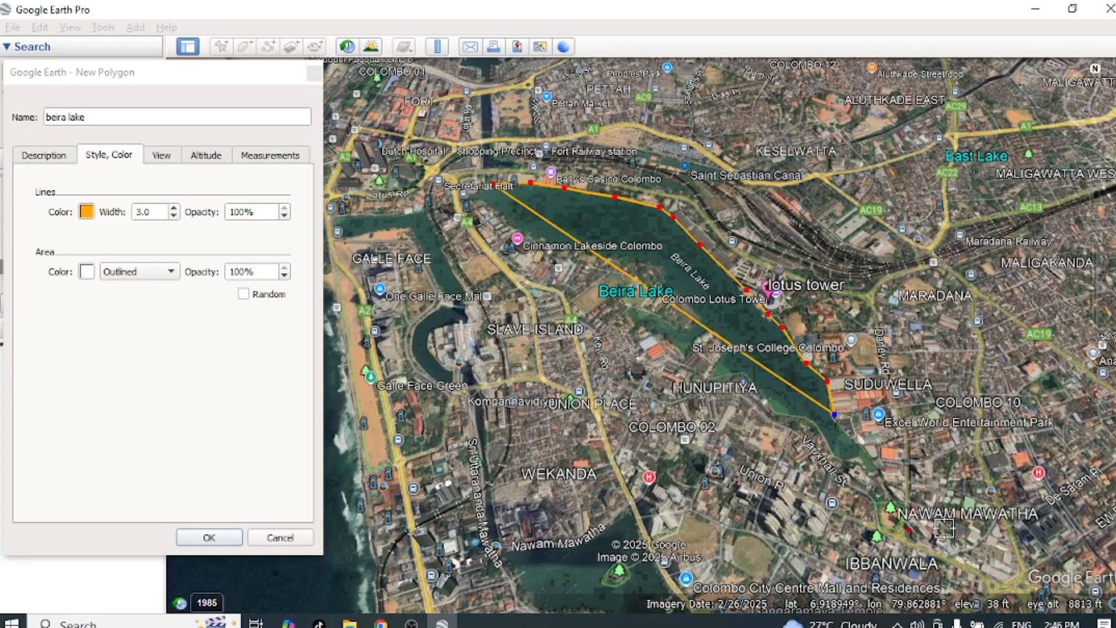
key("Delete")
key("Delete")
key("Delete")
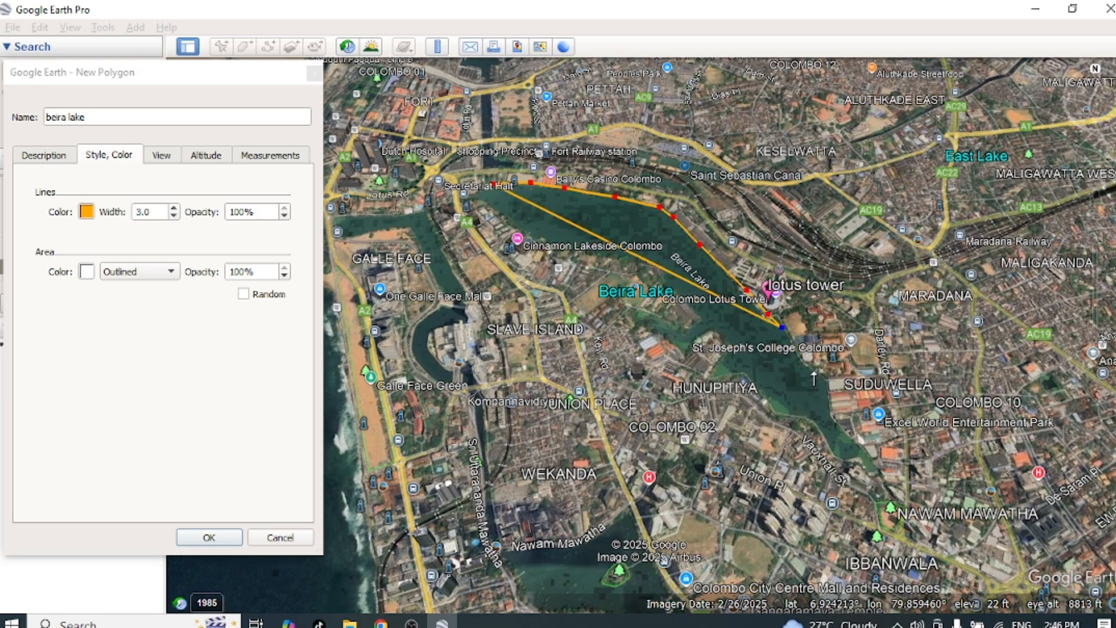
Step: Trace the rest of Beira Lake around its southern tip and back along the western shore, and save the polygon
left_click(810, 369)
mouse_move(829, 395)
left_mouse_down()
mouse_move(837, 417)
mouse_move(697, 333)
mouse_move(620, 258)
mouse_move(580, 250)
left_mouse_up()
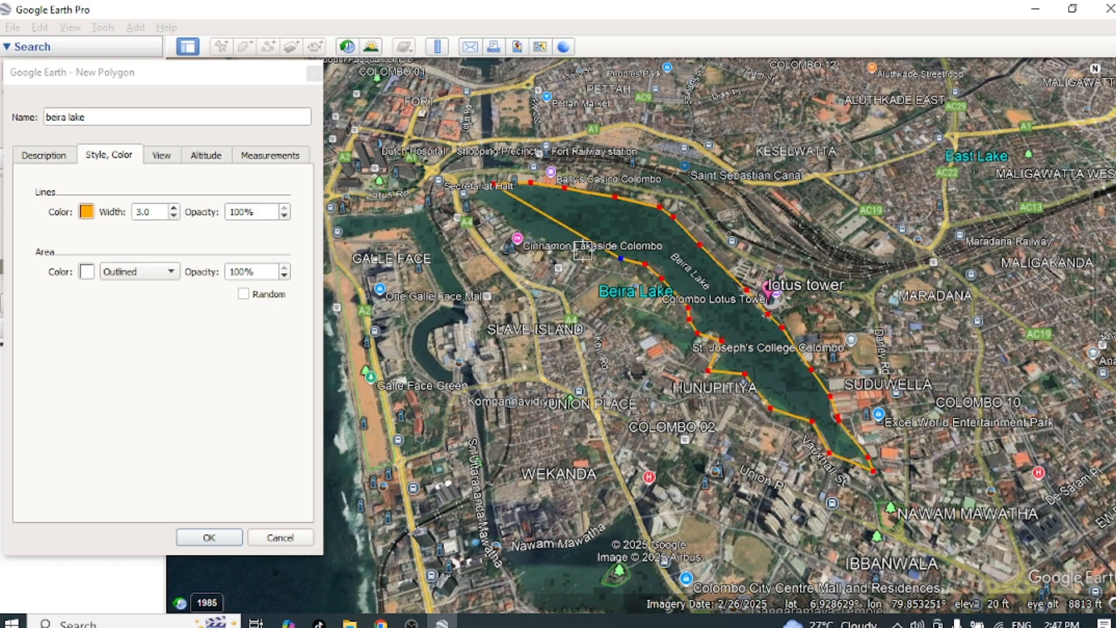
left_click(522, 231)
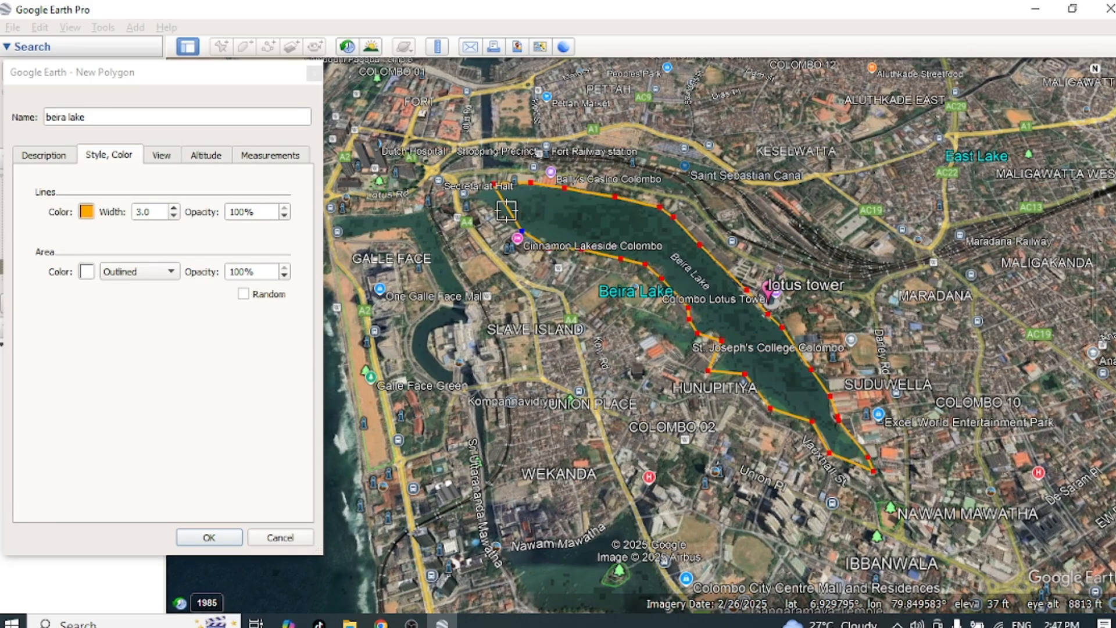
left_click(507, 211)
left_click(484, 202)
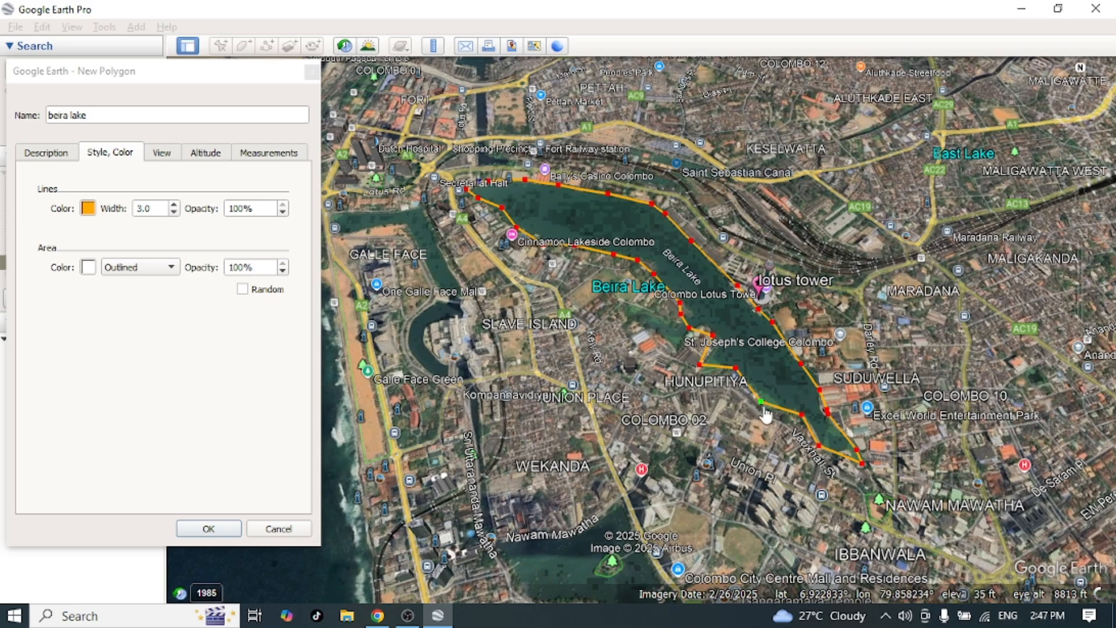
left_click(215, 536)
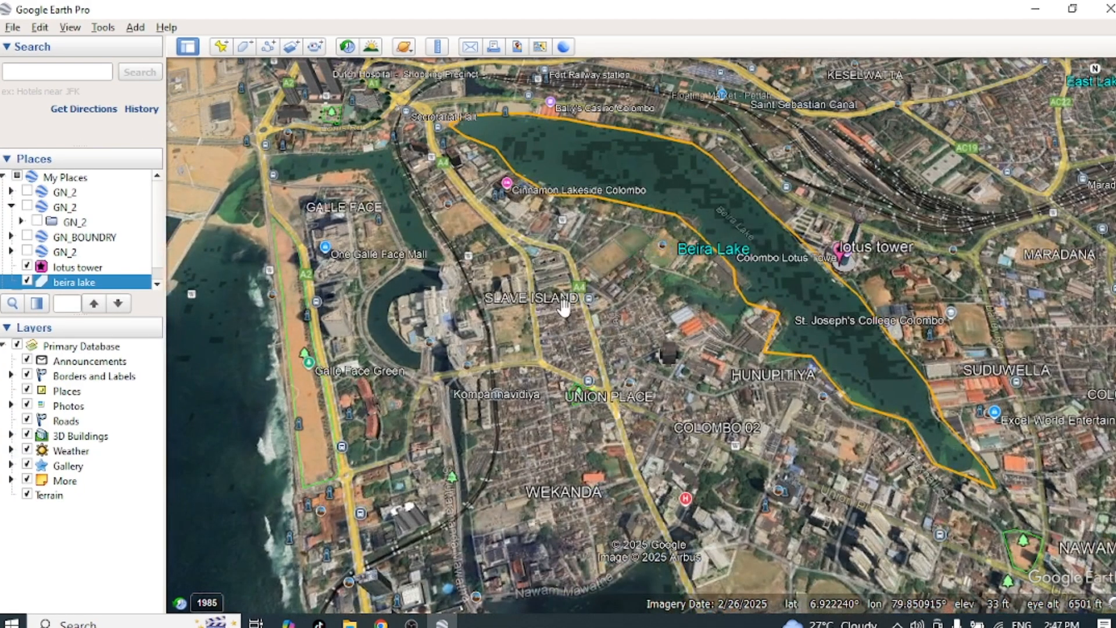
Step: Examine the ruler's polygon measurement and its perimeter unit choices with Colombo in view, and close the ruler
scroll(564, 305, "down", 3)
scroll(563, 305, "down", 5)
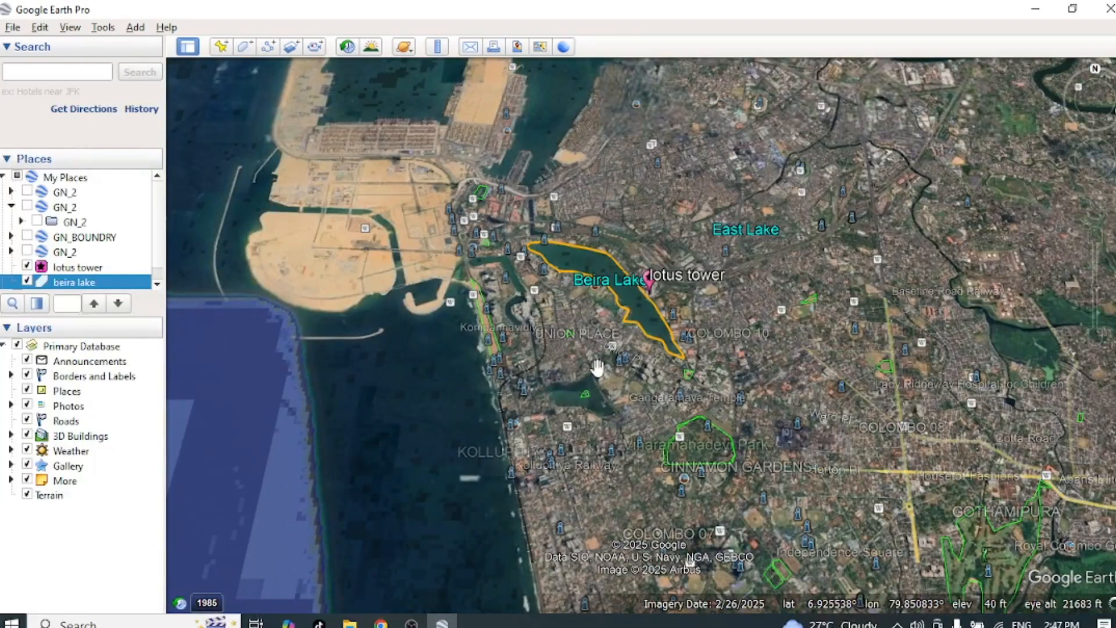
left_click_drag(559, 370, 594, 436)
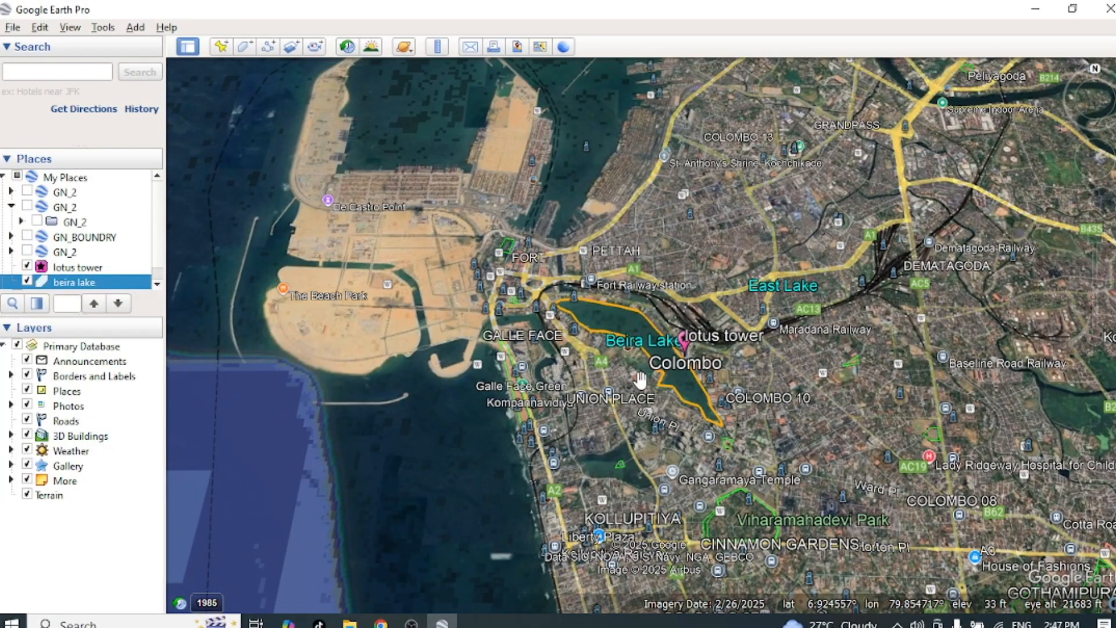
left_click(437, 51)
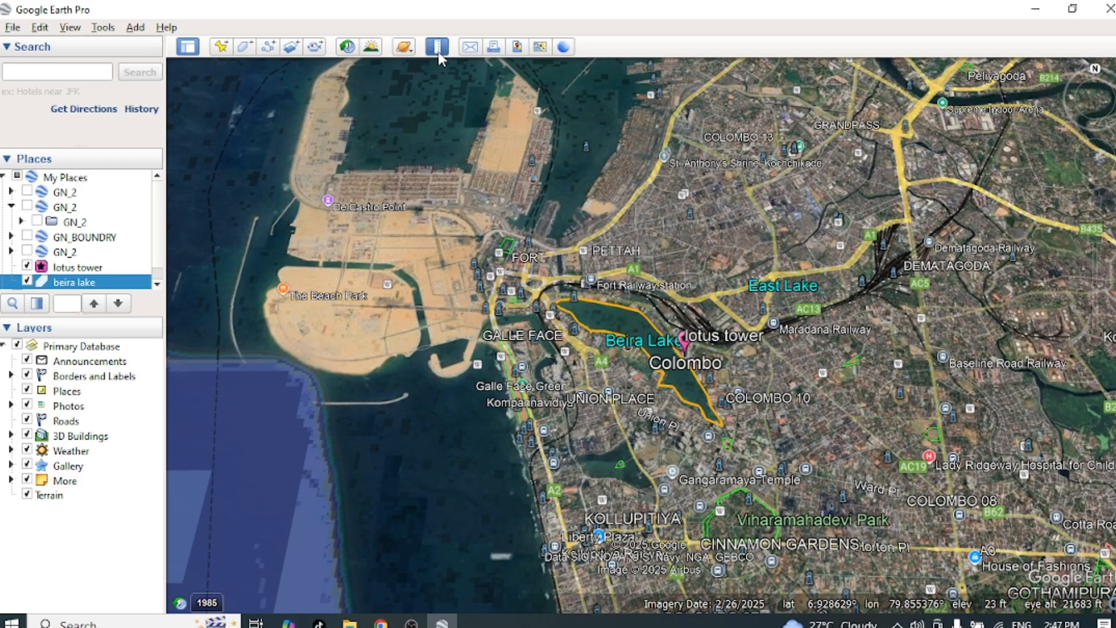
left_click(469, 242)
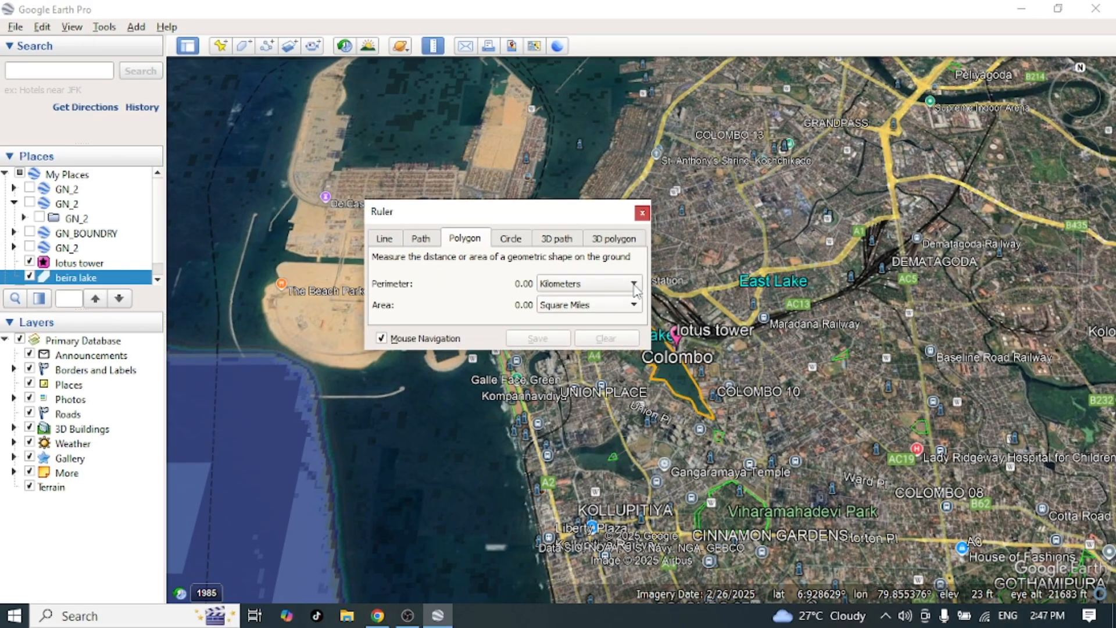
left_click(642, 289)
left_click(571, 285)
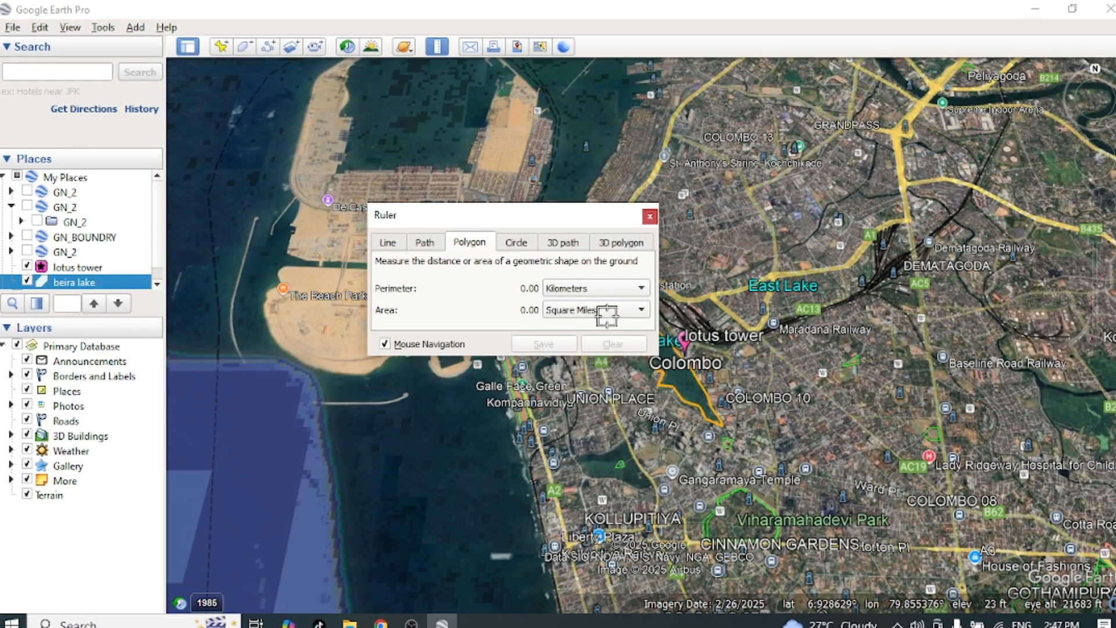
left_click(649, 216)
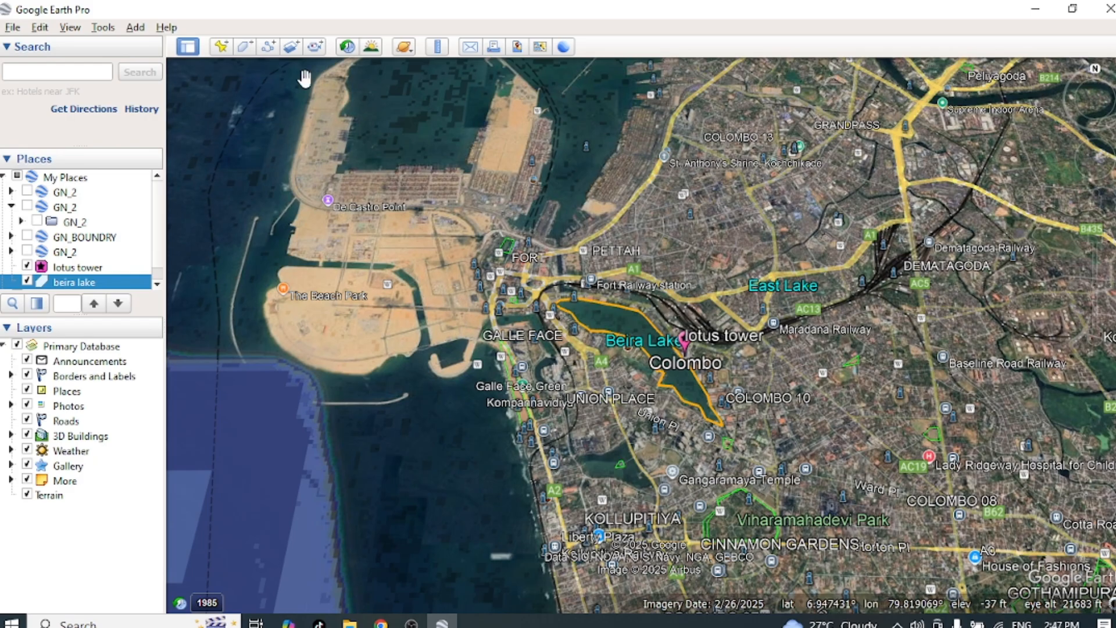
Step: Save the beira lake polygon to the Desktop as a KML file named beira lake
left_click(13, 29)
mouse_move(232, 67)
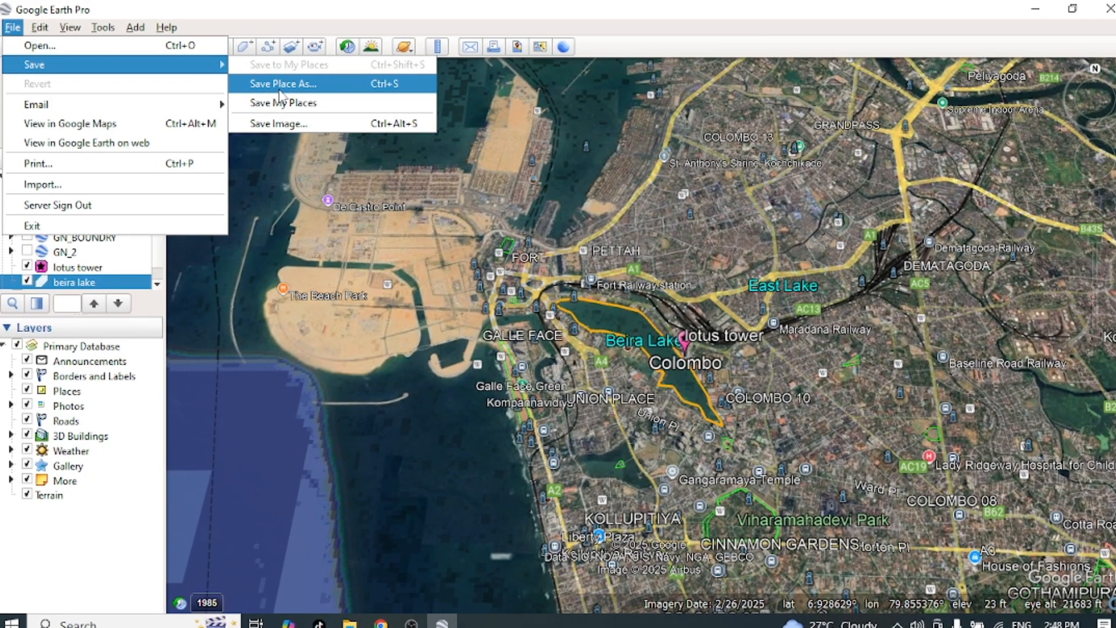
left_click(281, 84)
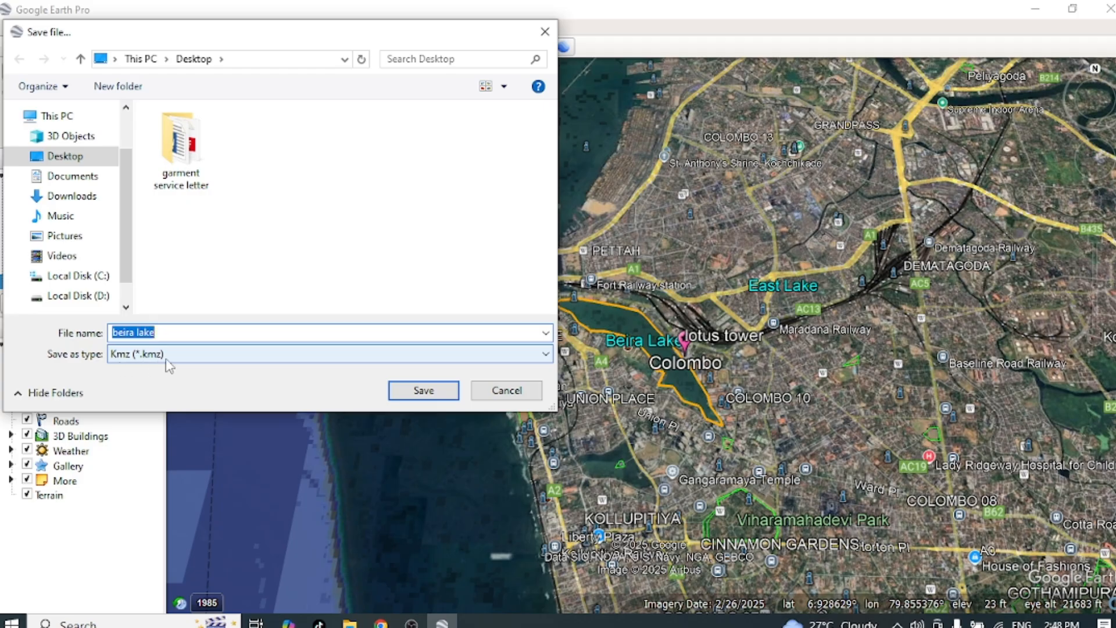
left_click(532, 356)
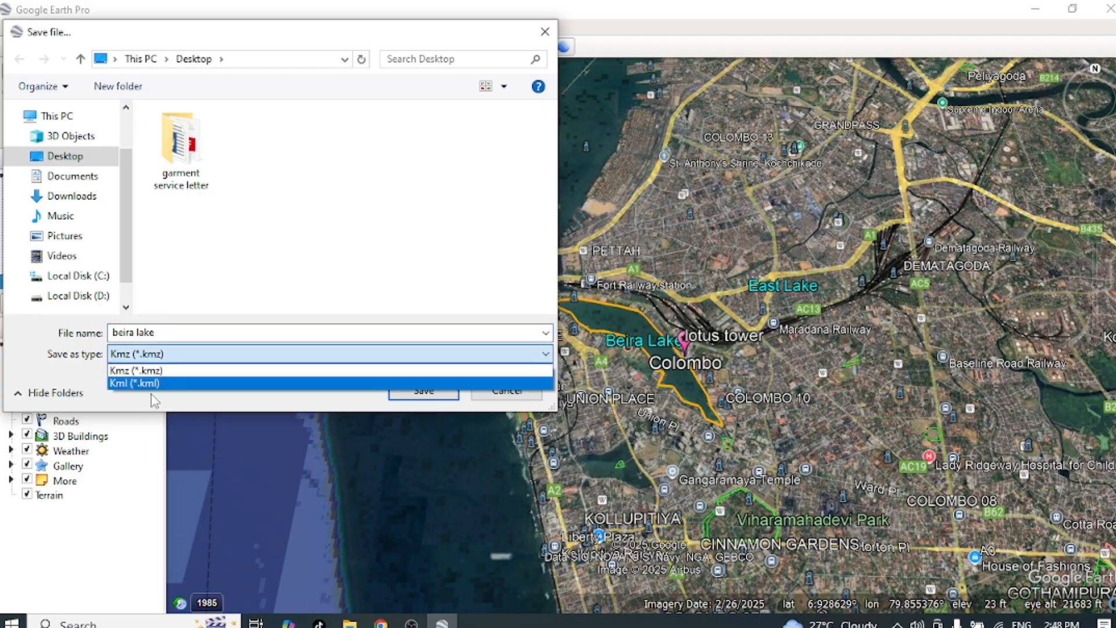
left_click(156, 386)
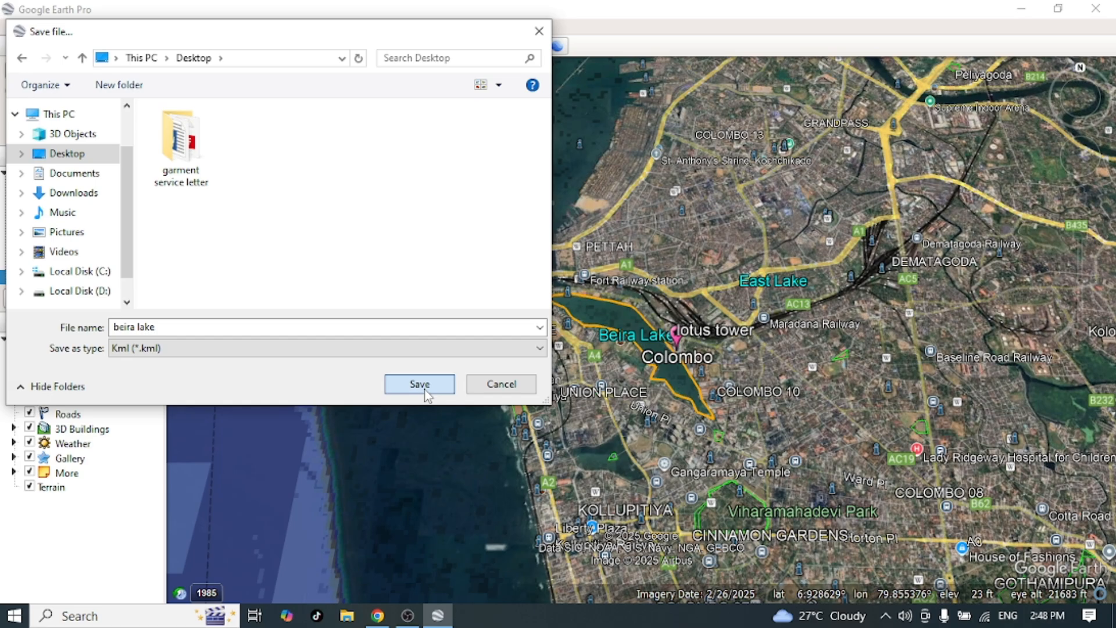
left_click(424, 391)
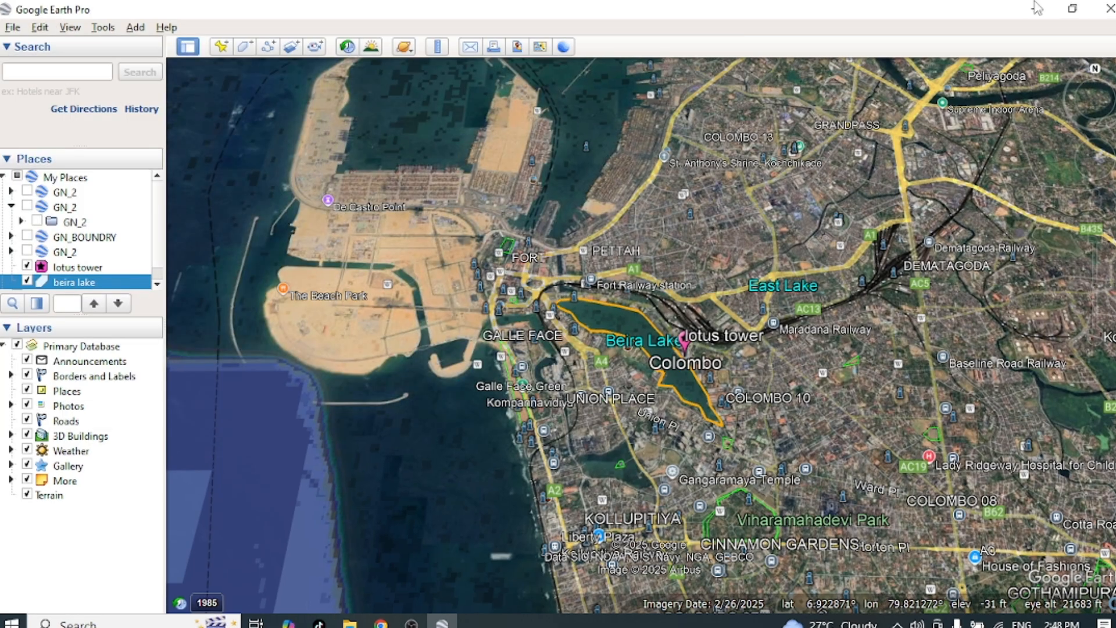
Step: Close Google Earth Pro and reopen it by launching the beira lake file from the desktop
left_click(1106, 10)
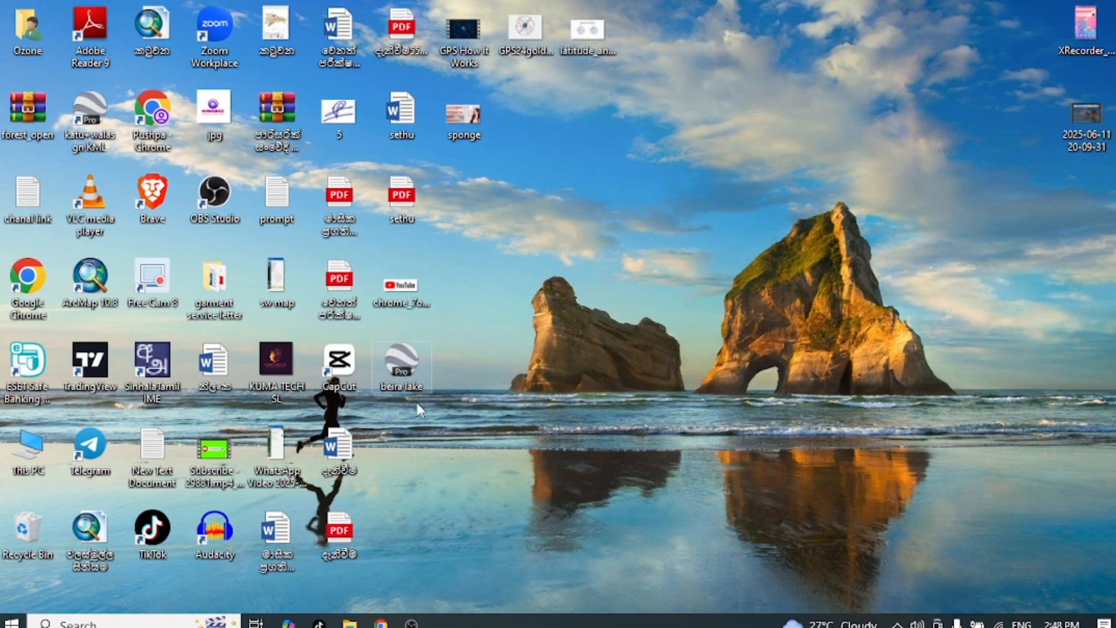
double_click(405, 361)
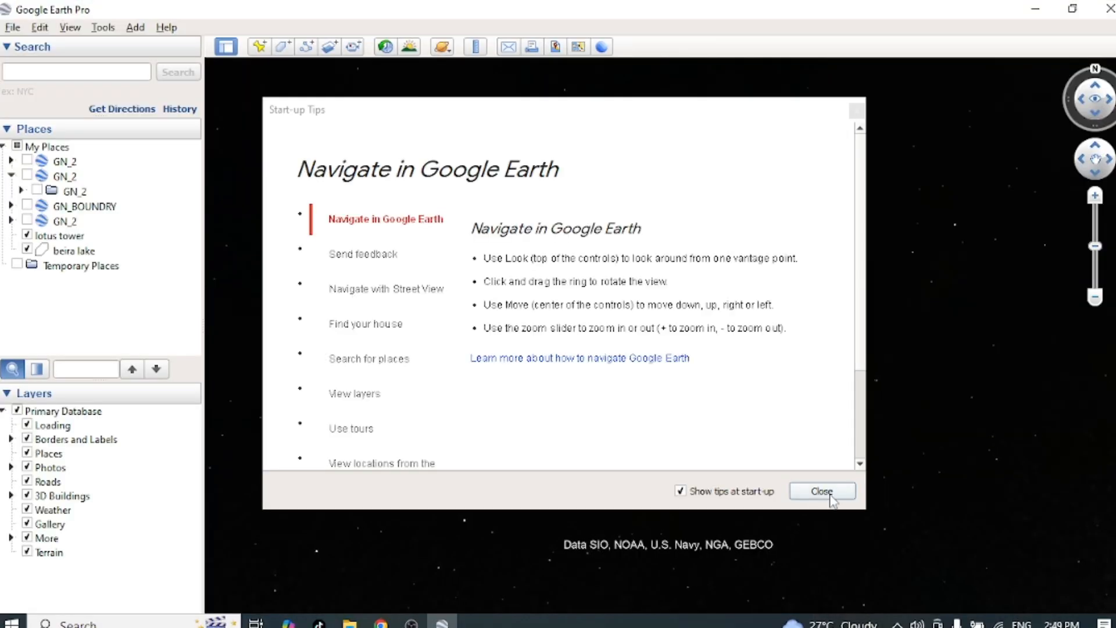
left_click(822, 492)
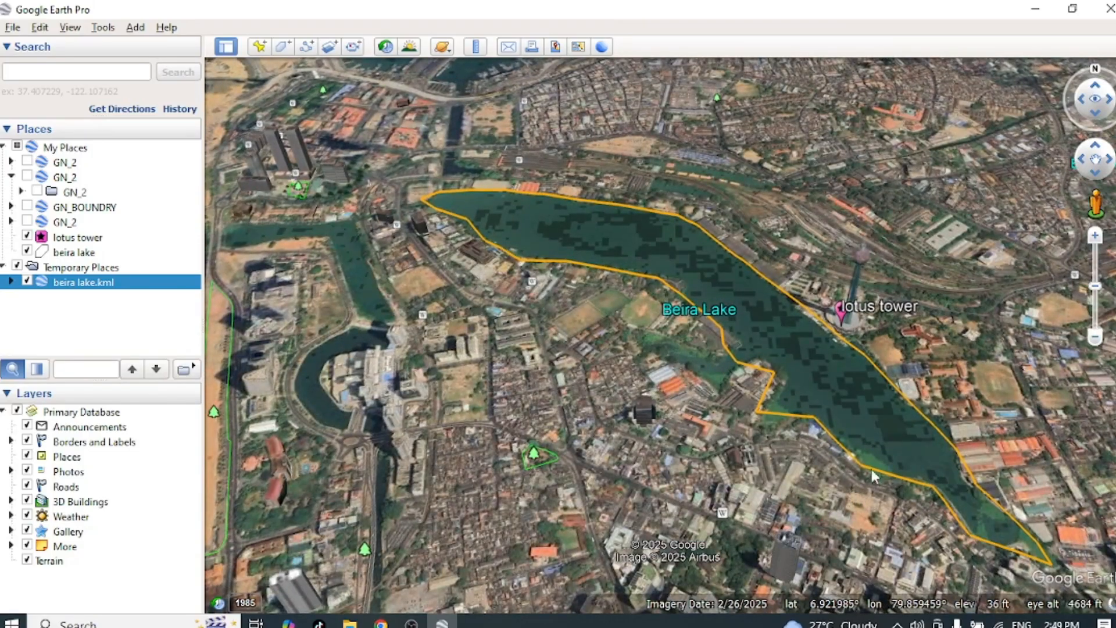
Step: Hide the original beira lake polygon in My Places, and turn the lotus tower placemark off and back on
left_click_drag(815, 466, 683, 410)
scroll(683, 410, "up", 3)
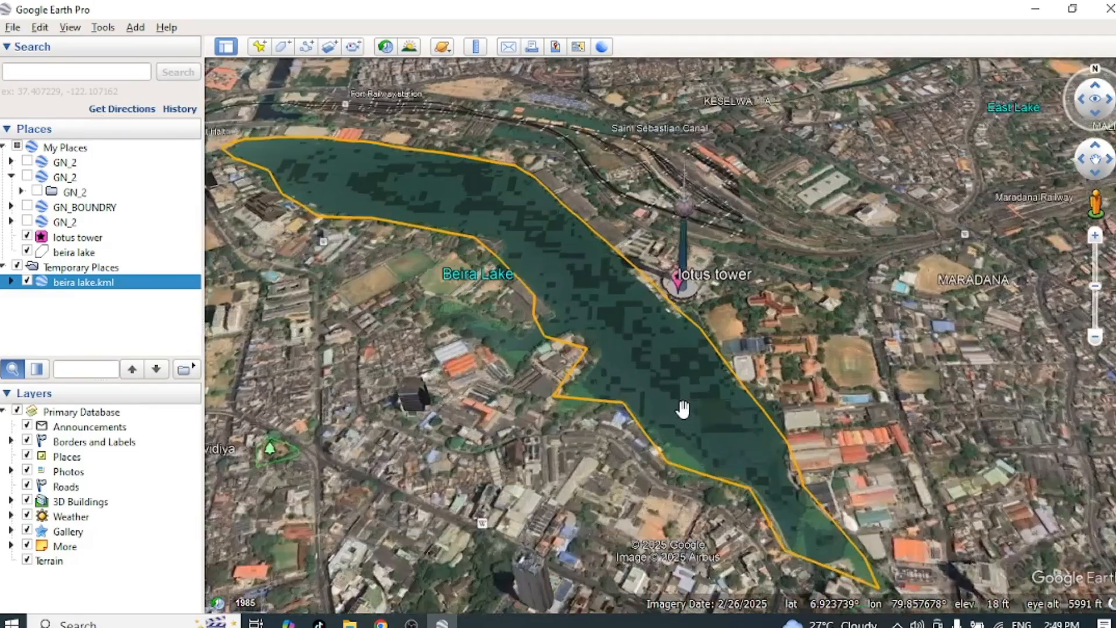
scroll(682, 410, "down", 2)
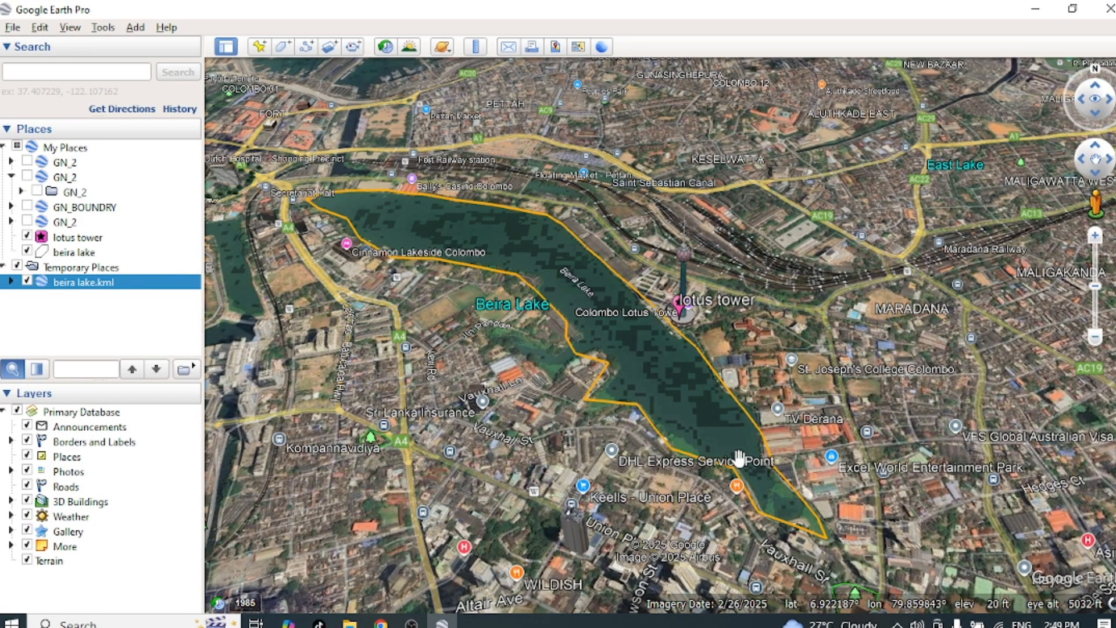
scroll(717, 423, "down", 2)
scroll(720, 423, "up", 4)
scroll(721, 414, "down", 2)
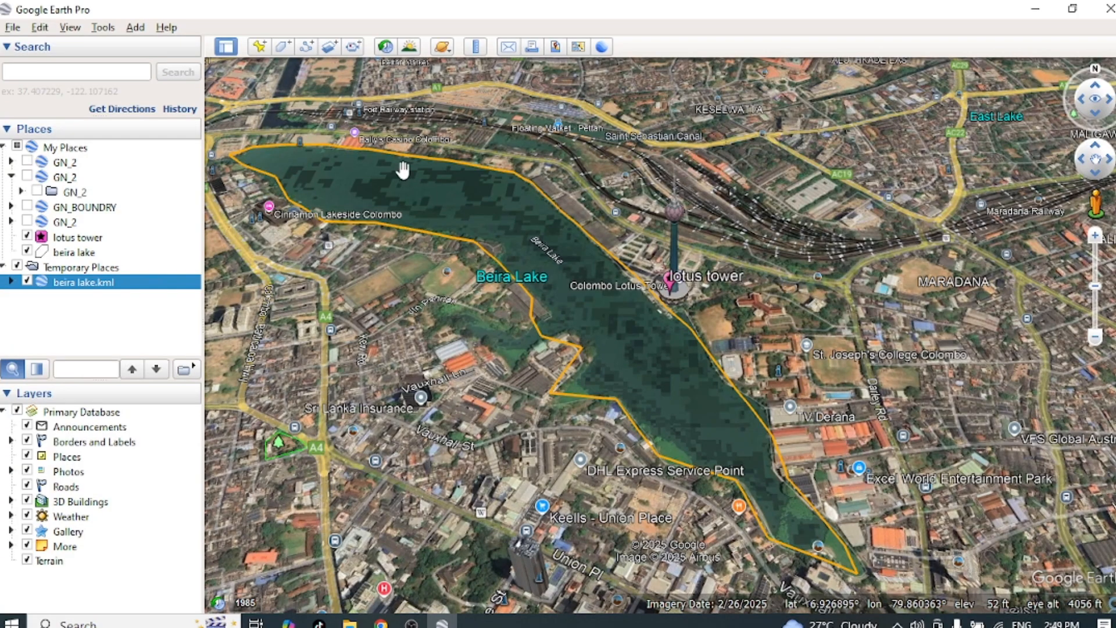
scroll(588, 448, "down", 2)
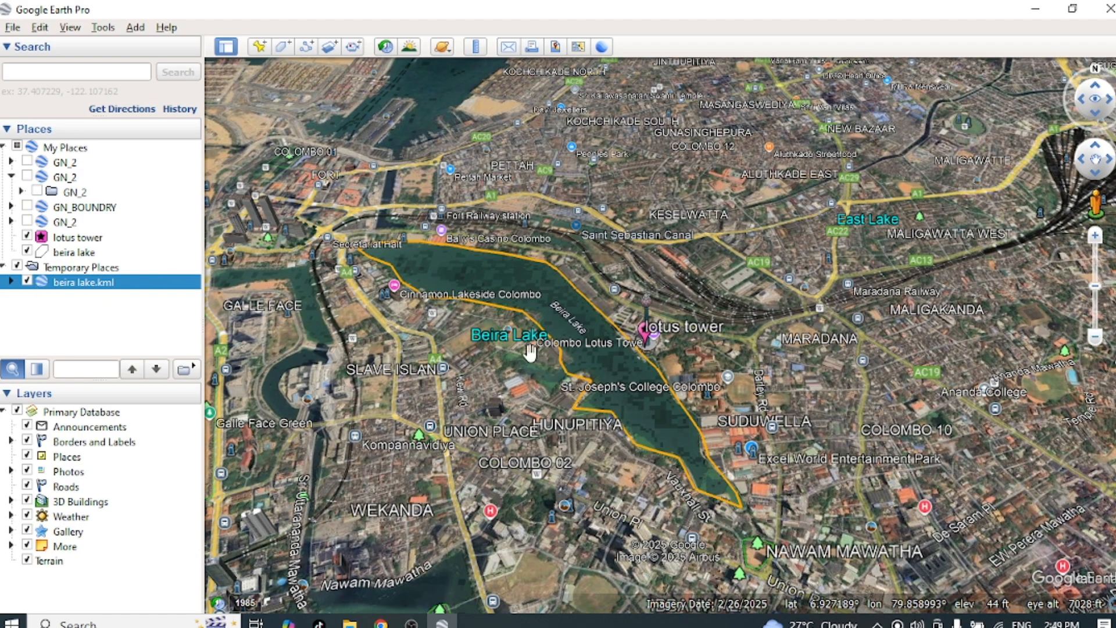
left_click(27, 252)
left_click(27, 237)
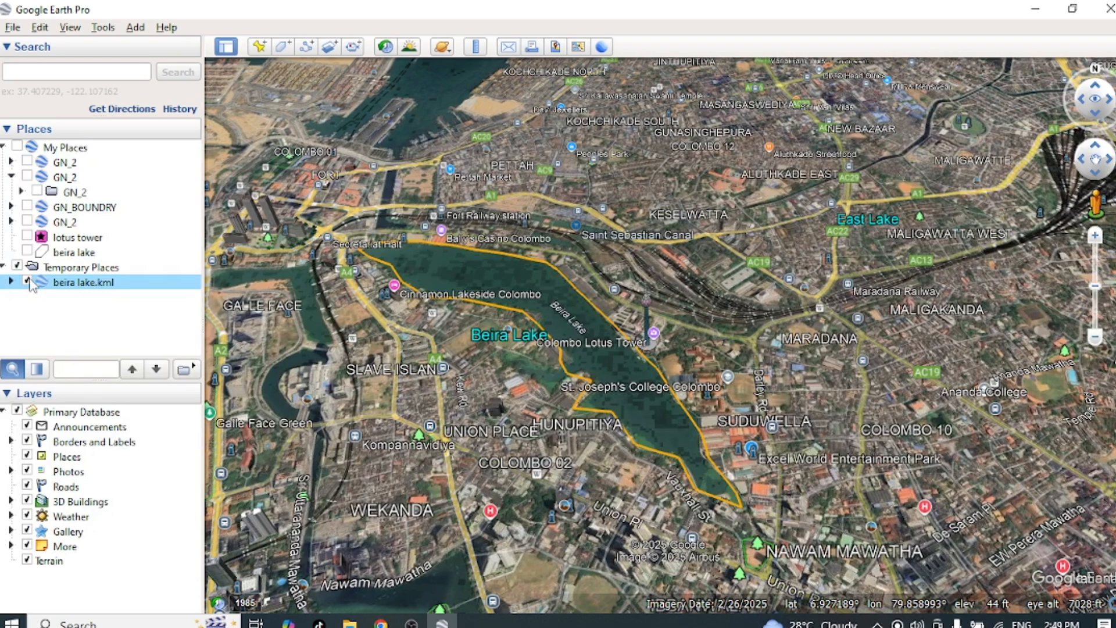
left_click(27, 237)
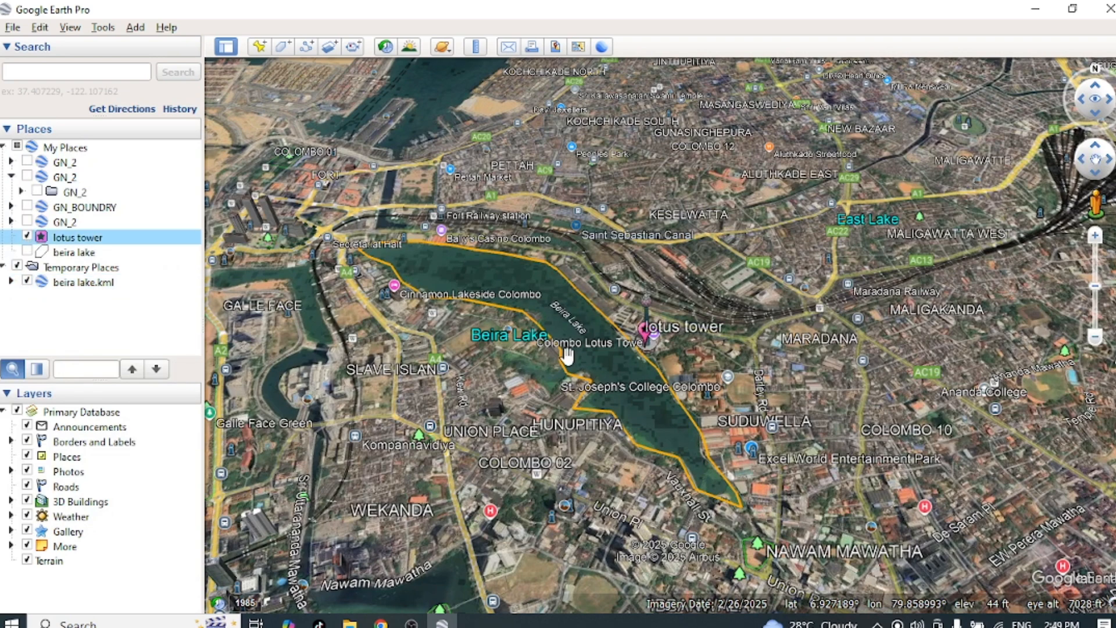
Step: Examine the reopened Beira Lake boundary and the lotus tower placemark from wide and close views of Colombo
scroll(998, 340, "down", 5)
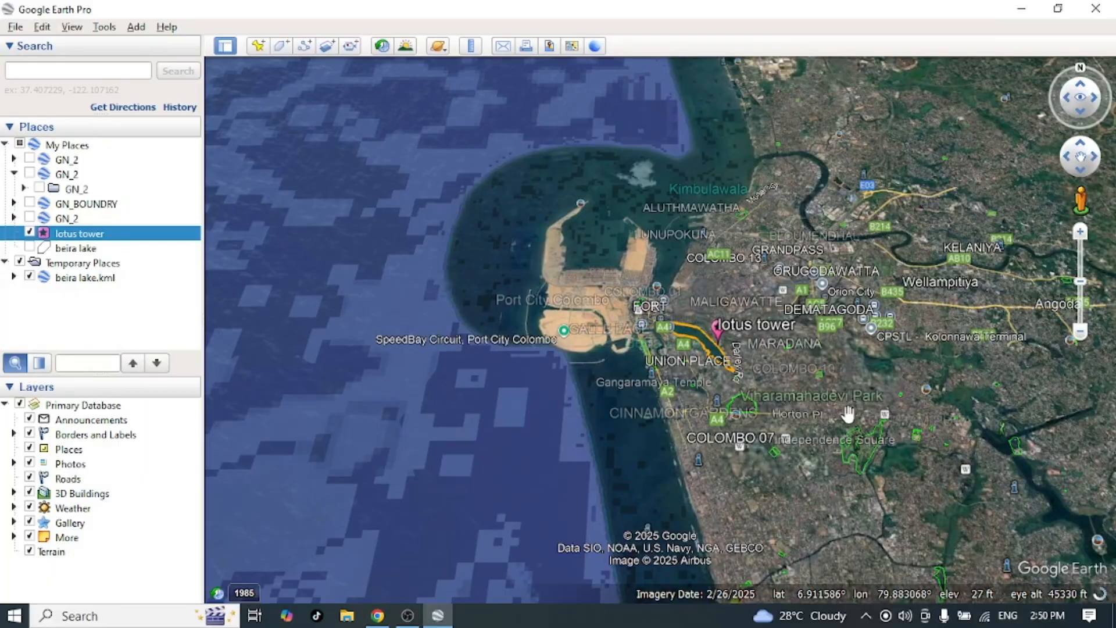
scroll(838, 420, "down", 3)
scroll(836, 419, "up", 3)
left_click_drag(804, 422, 674, 430)
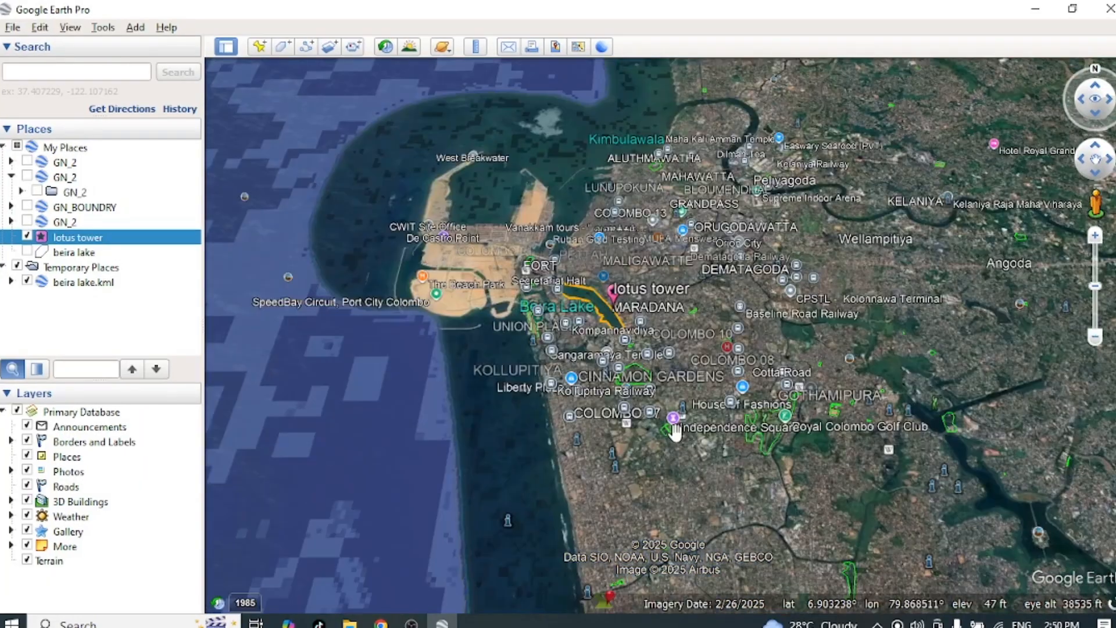
scroll(674, 430, "up", 3)
scroll(674, 430, "down", 3)
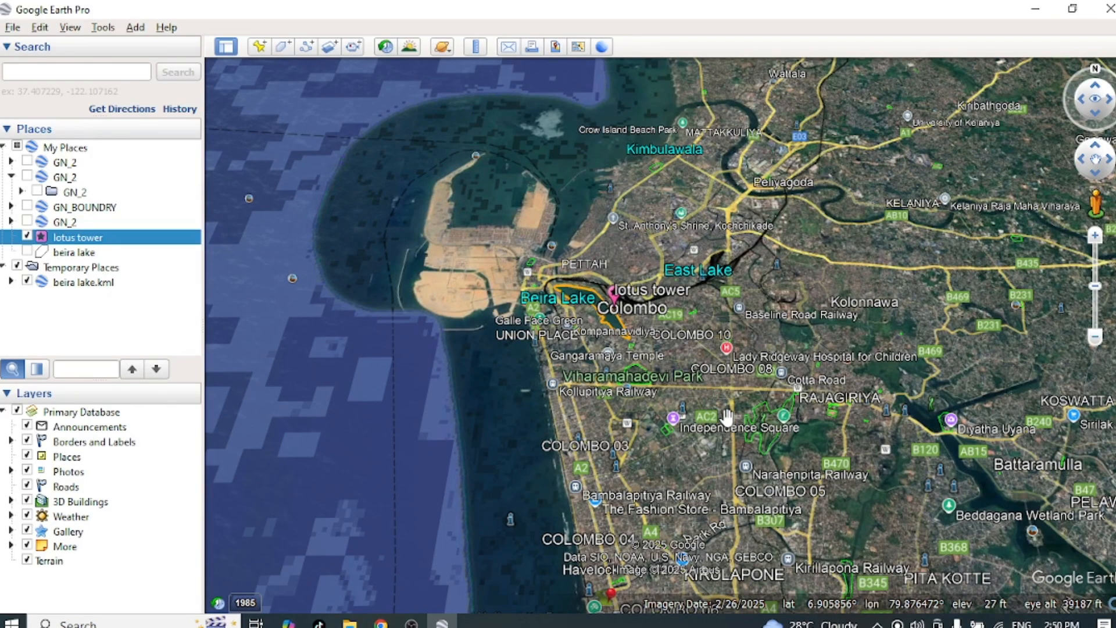
scroll(669, 455, "up", 3)
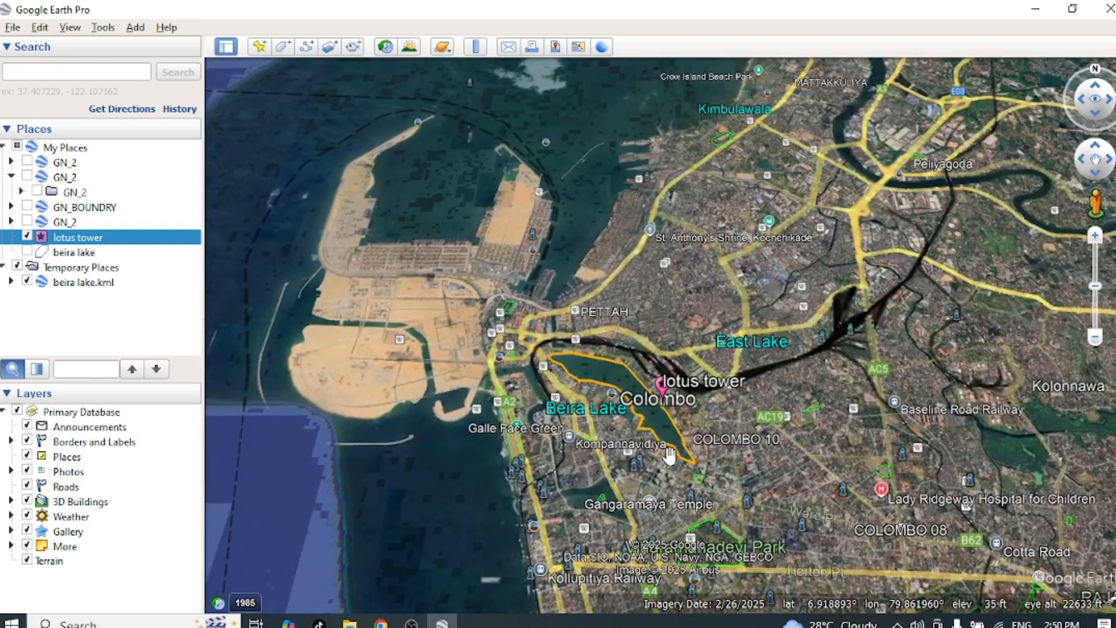
scroll(669, 455, "up", 2)
scroll(559, 403, "up", 2)
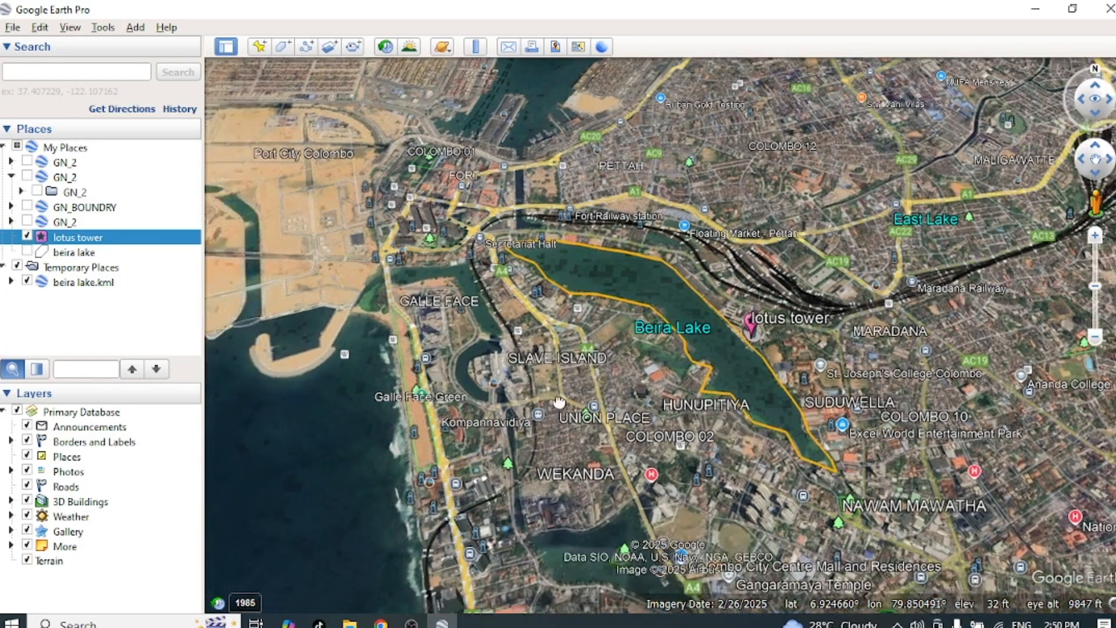
left_click_drag(559, 402, 591, 433)
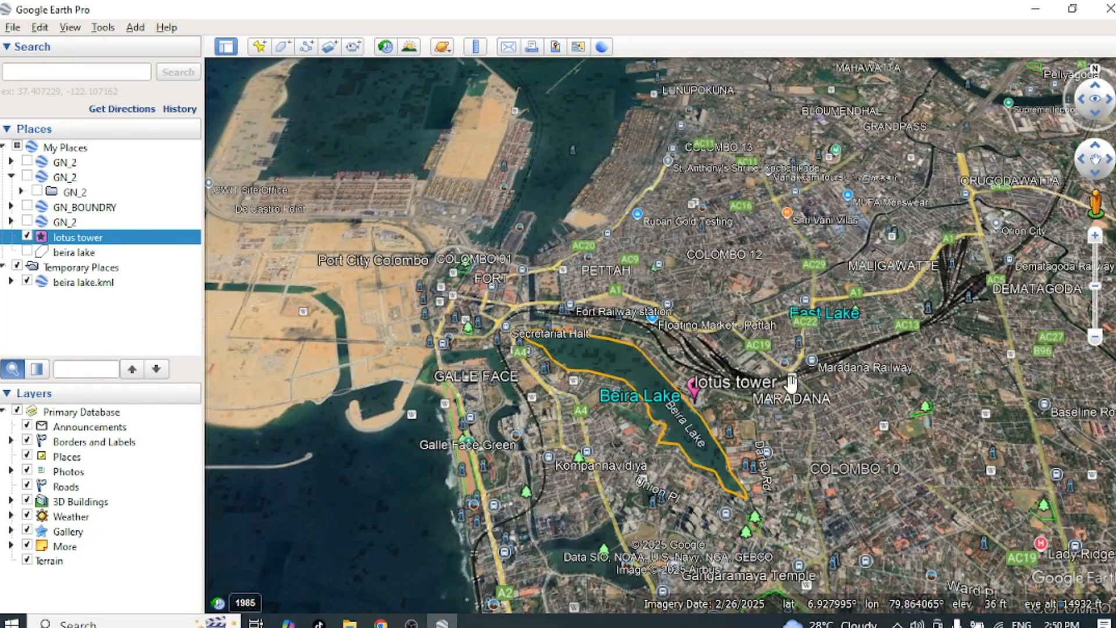
scroll(791, 382, "down", 3)
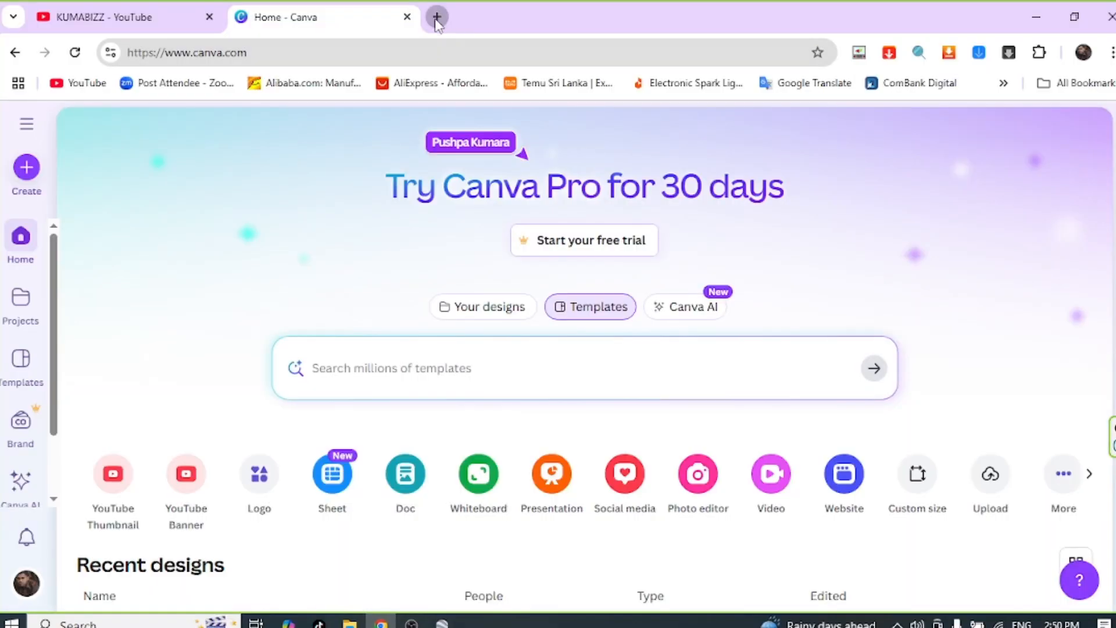
Step: Switch to Chrome, search for "survey department" in a new tab, and open the Sinhala version of the Survey Department of Sri Lanka site
left_click(436, 17)
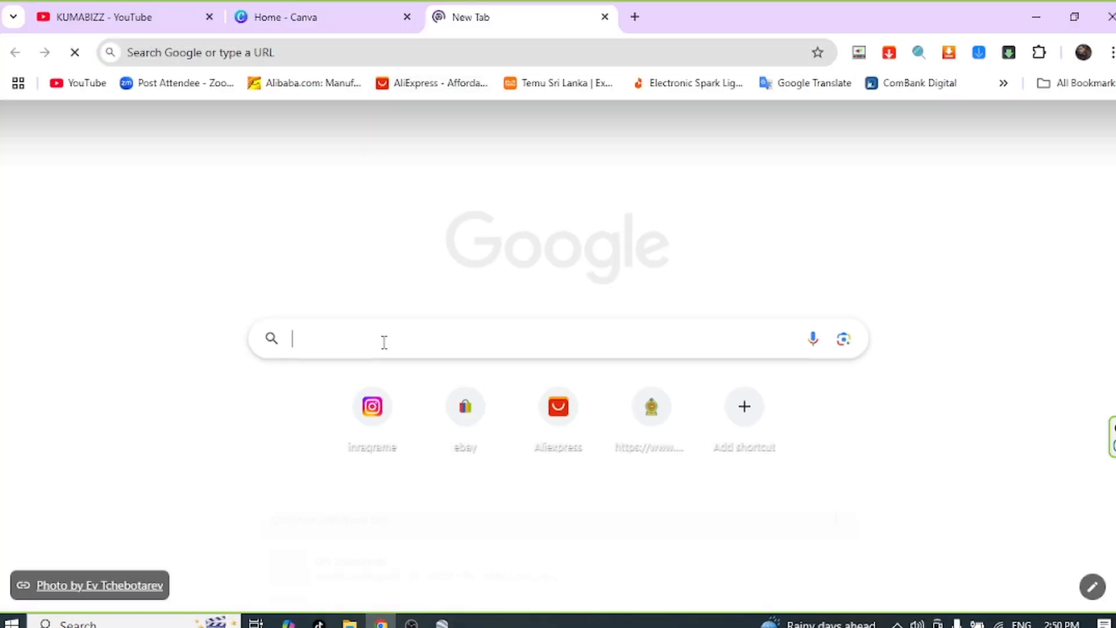
left_click(383, 342)
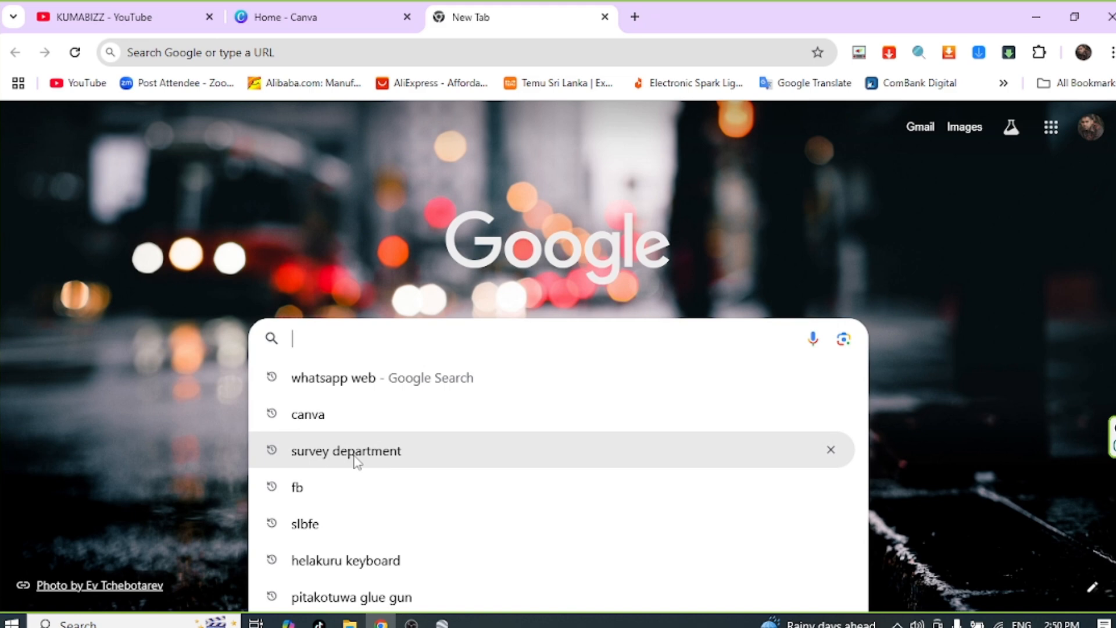
left_click(356, 459)
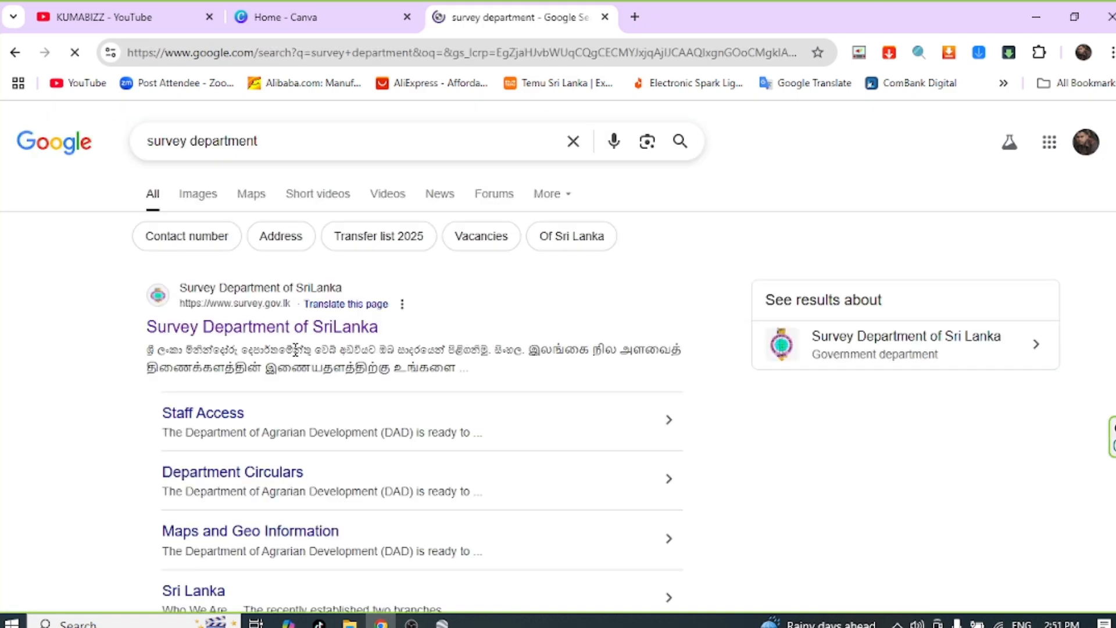
left_click(249, 332)
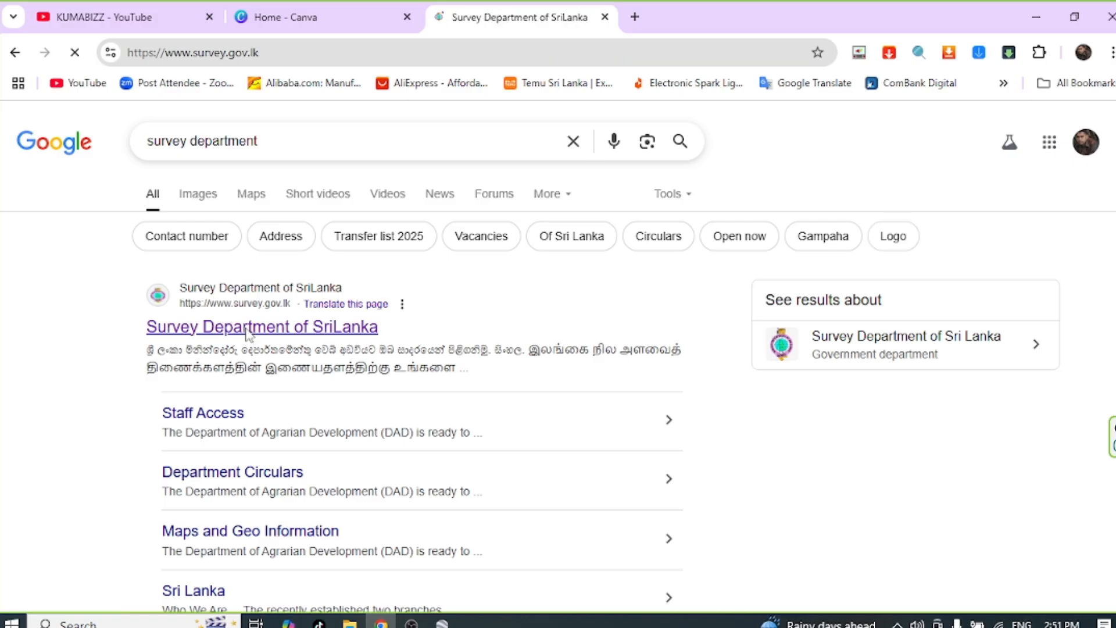
left_click(294, 558)
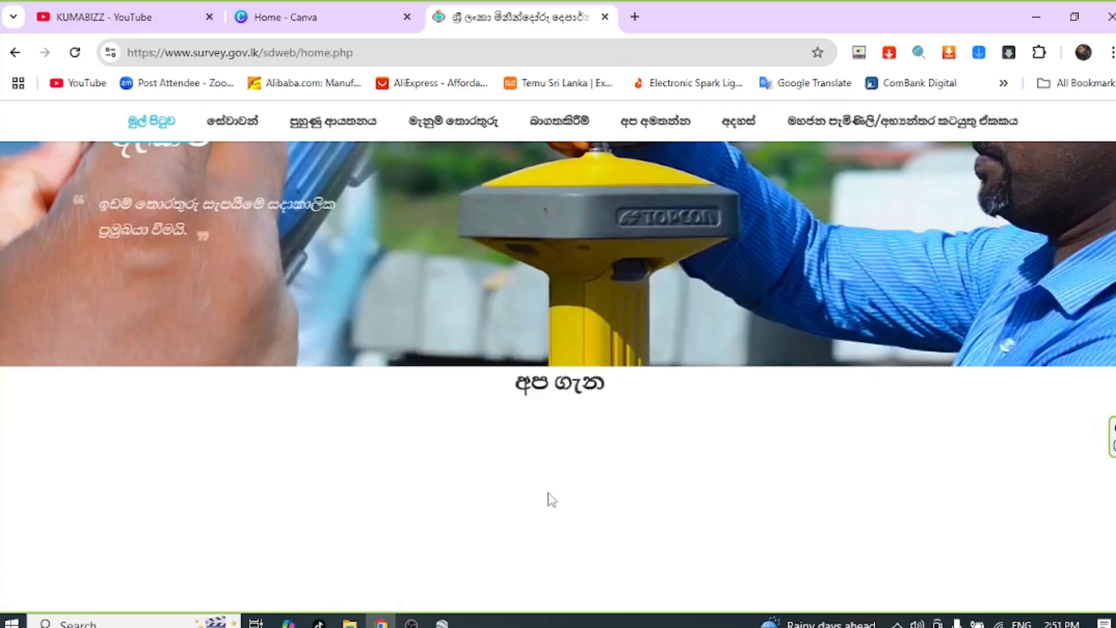
Step: Open GN Boundary Services from the online services on the Survey Department home page
scroll(546, 488, "down", 5)
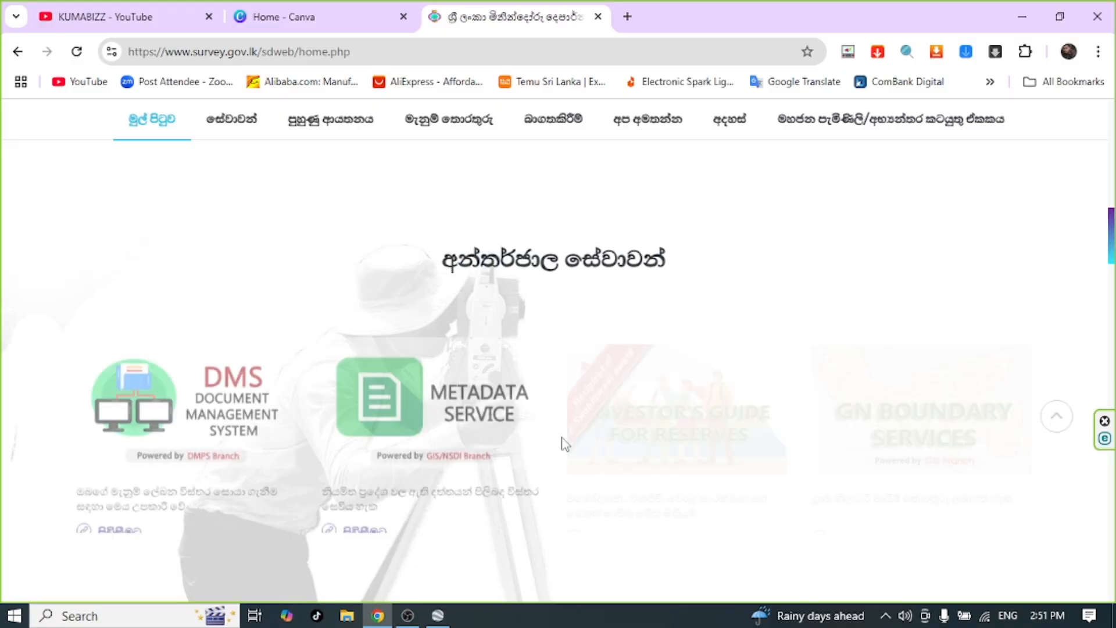
scroll(561, 443, "down", 4)
scroll(561, 443, "up", 3)
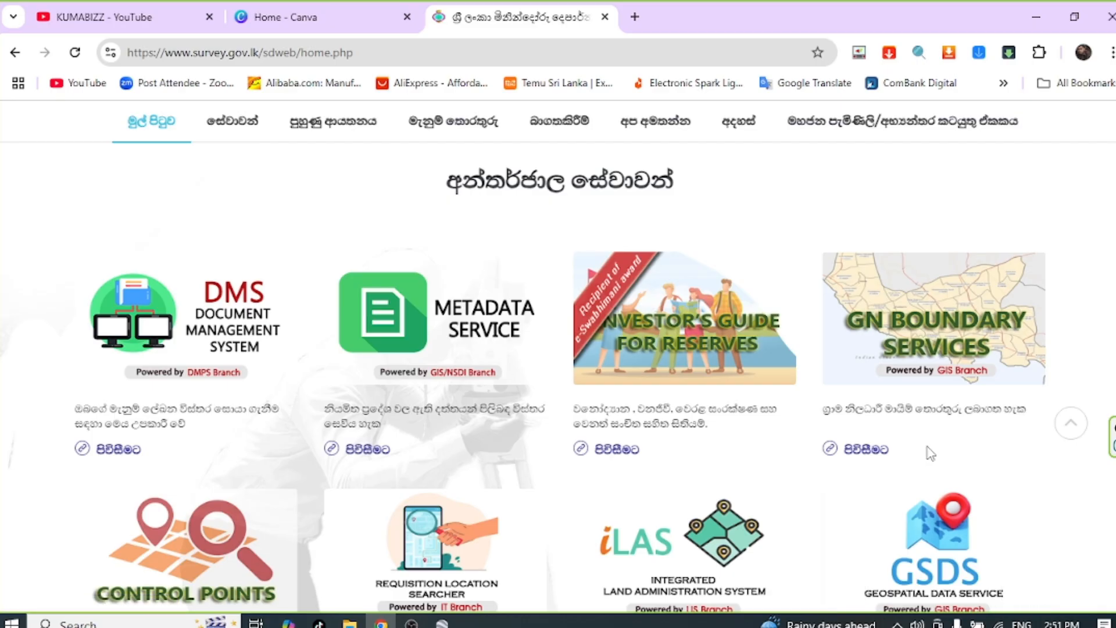
left_click(947, 343)
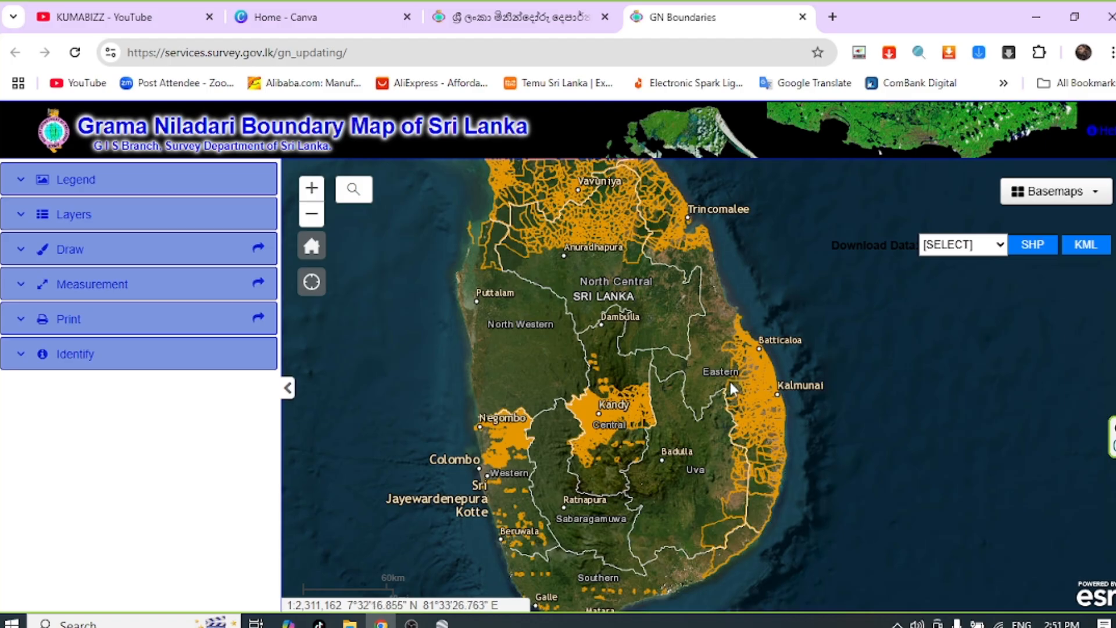
Step: Download the Colombo district boundary data as KML and show the downloaded Colombo.zip in its folder
left_click(999, 247)
scroll(1007, 508, "down", 3)
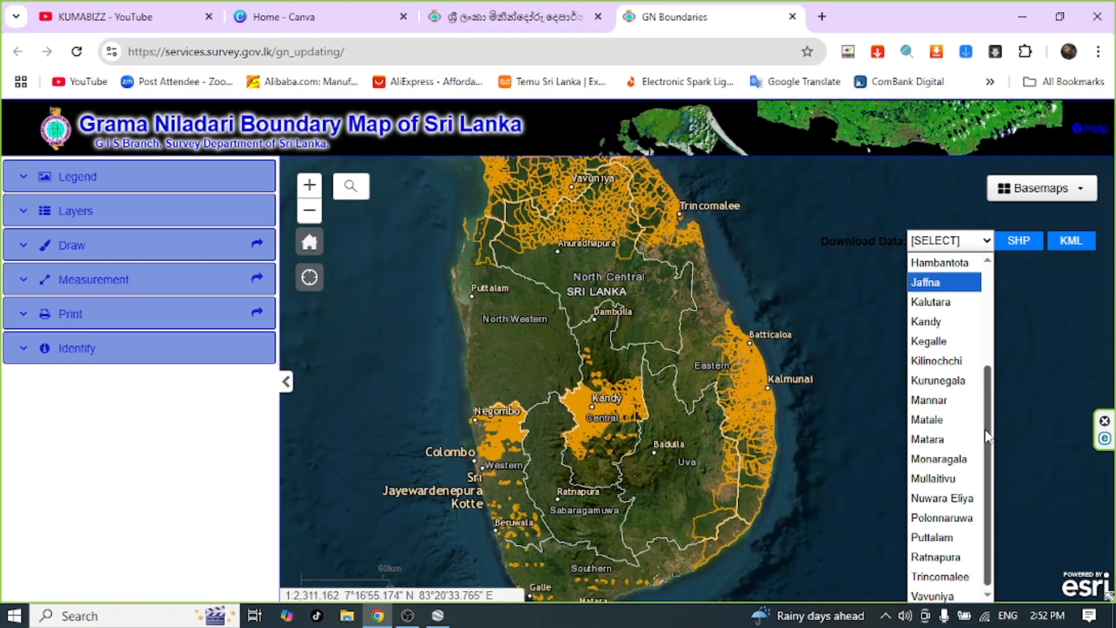
left_click_drag(1002, 435, 1004, 333)
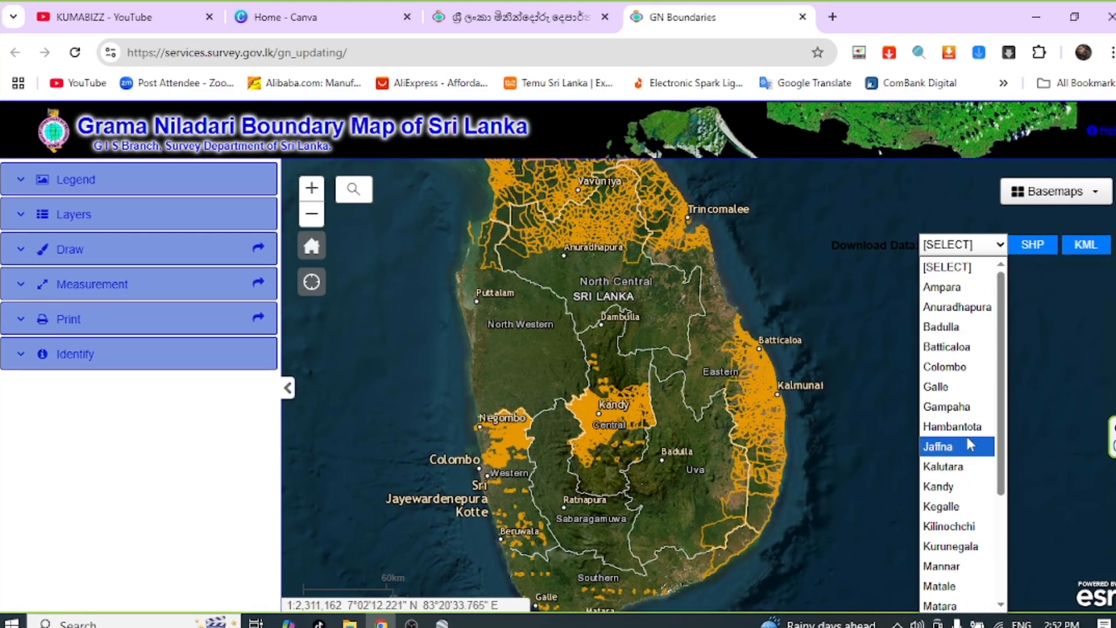
left_click(948, 367)
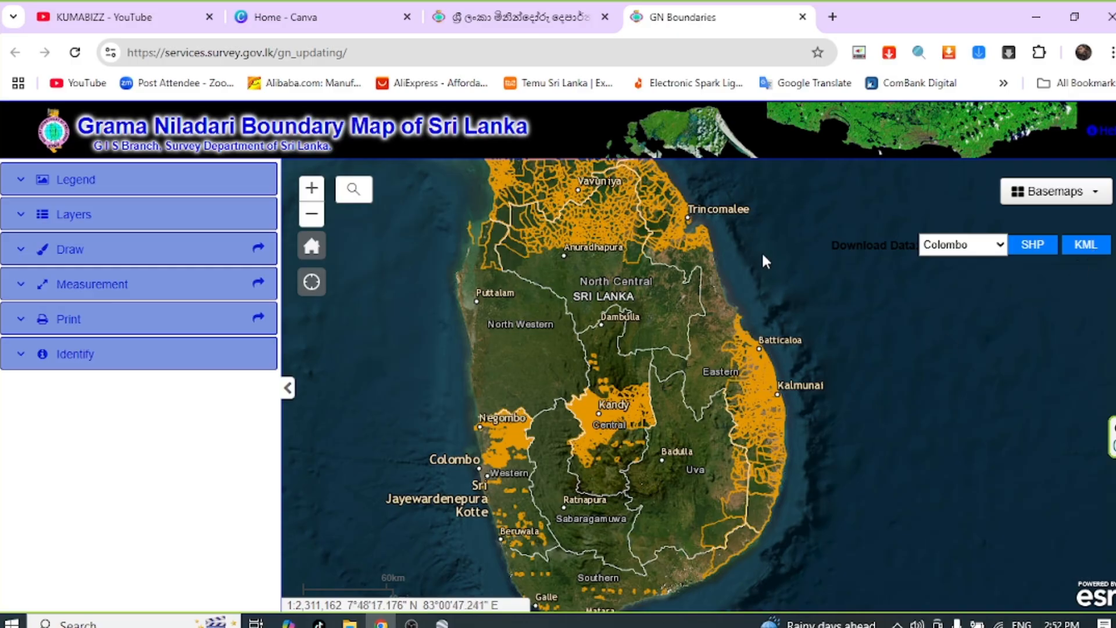
left_click(1085, 244)
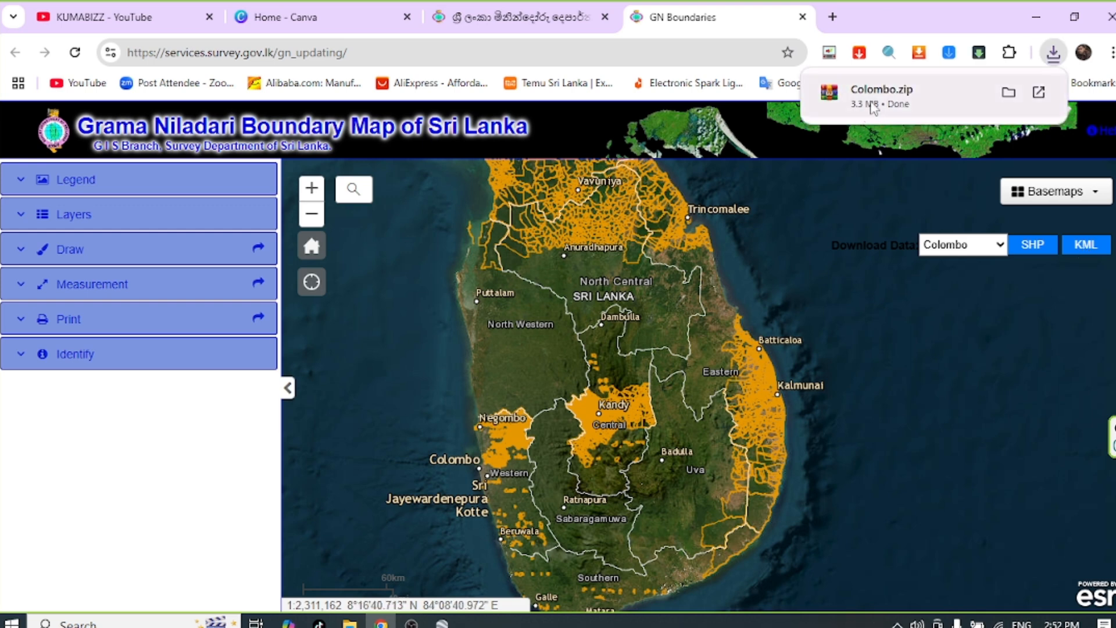
left_click(1008, 92)
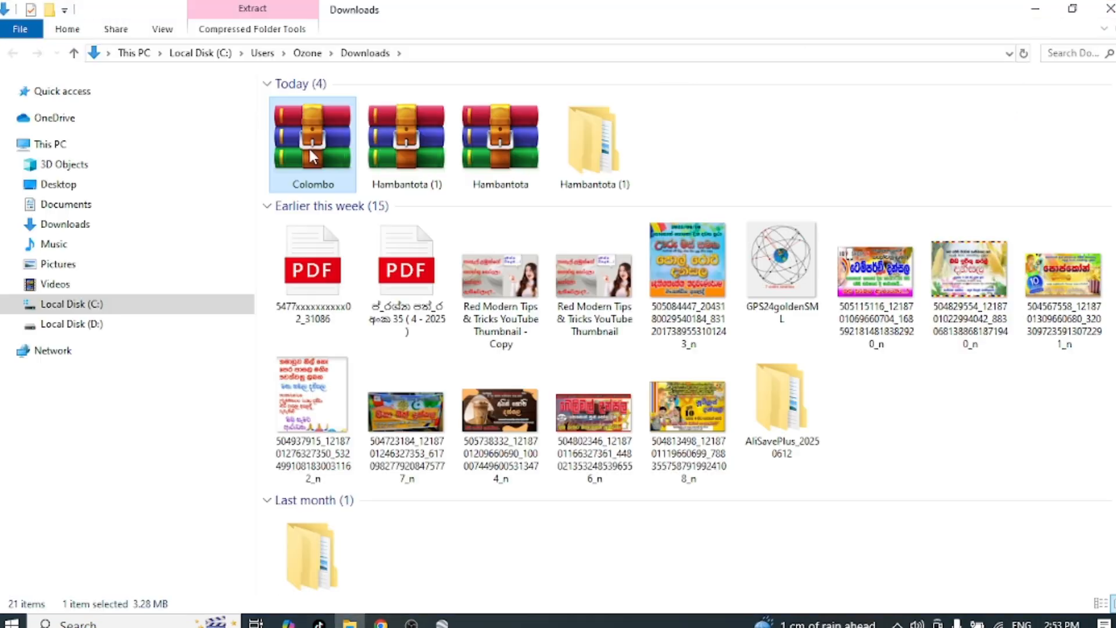
right_click(309, 148)
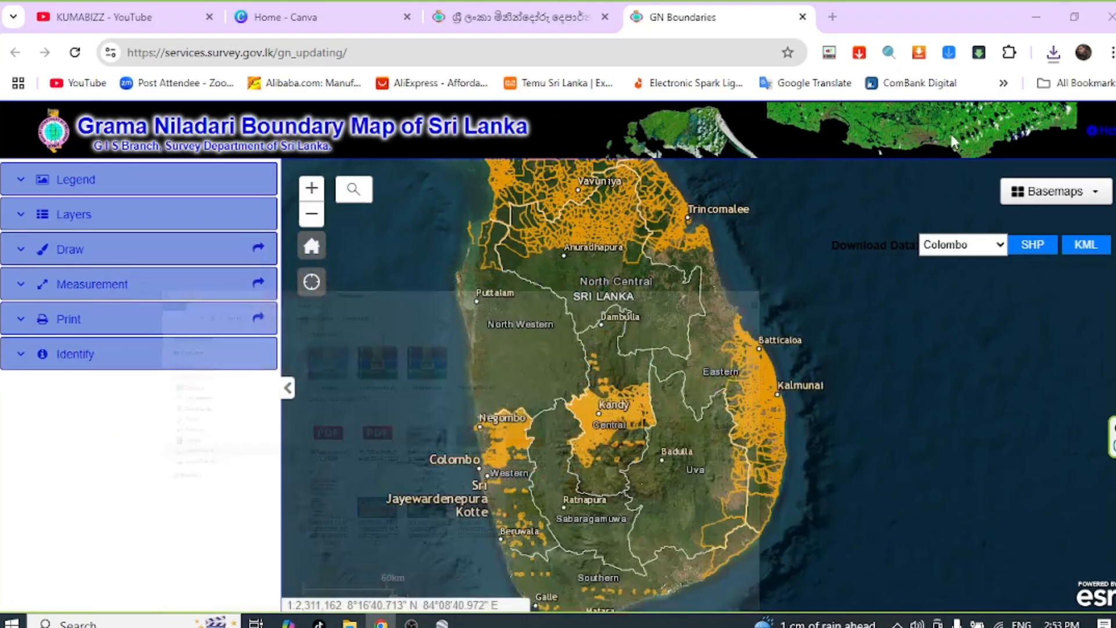
Step: Paste the downloaded Colombo archive onto the desktop and create a new folder there for it
left_click(1035, 10)
left_click(1032, 17)
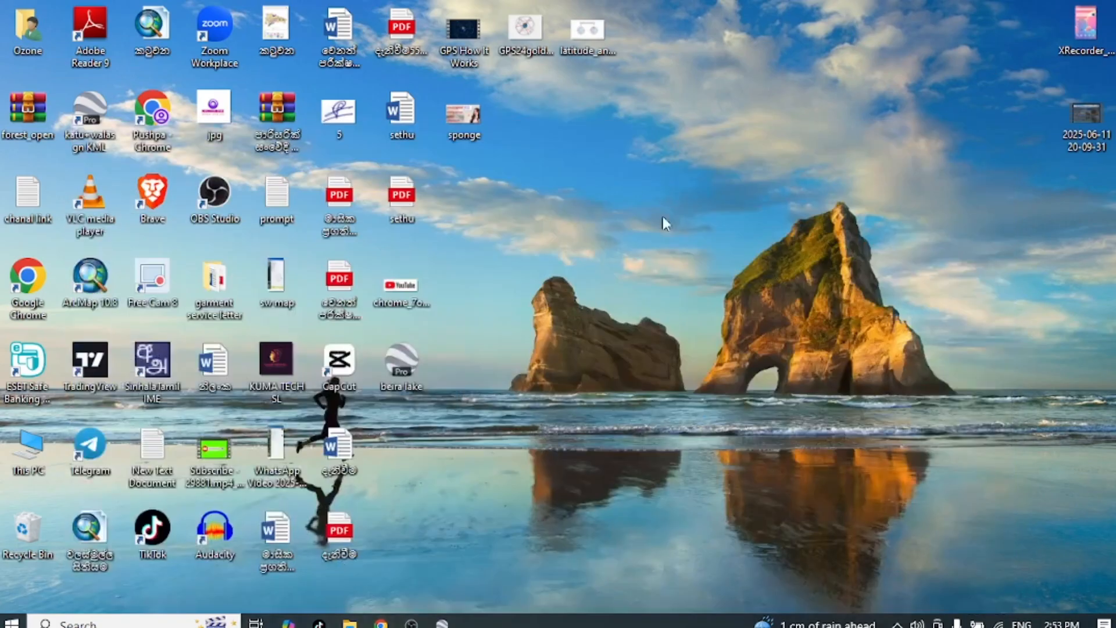
right_click(643, 239)
mouse_move(765, 415)
left_click(839, 346)
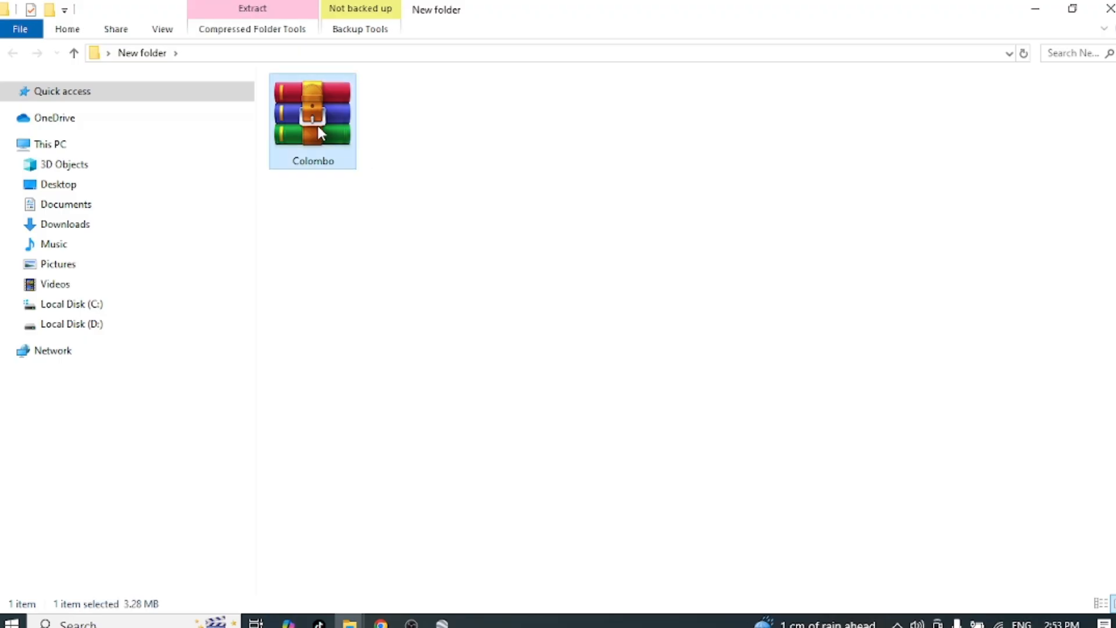
Step: Extract the Colombo archive inside New folder, check the extracted Colombo folder's contents, and close the window
right_click(319, 129)
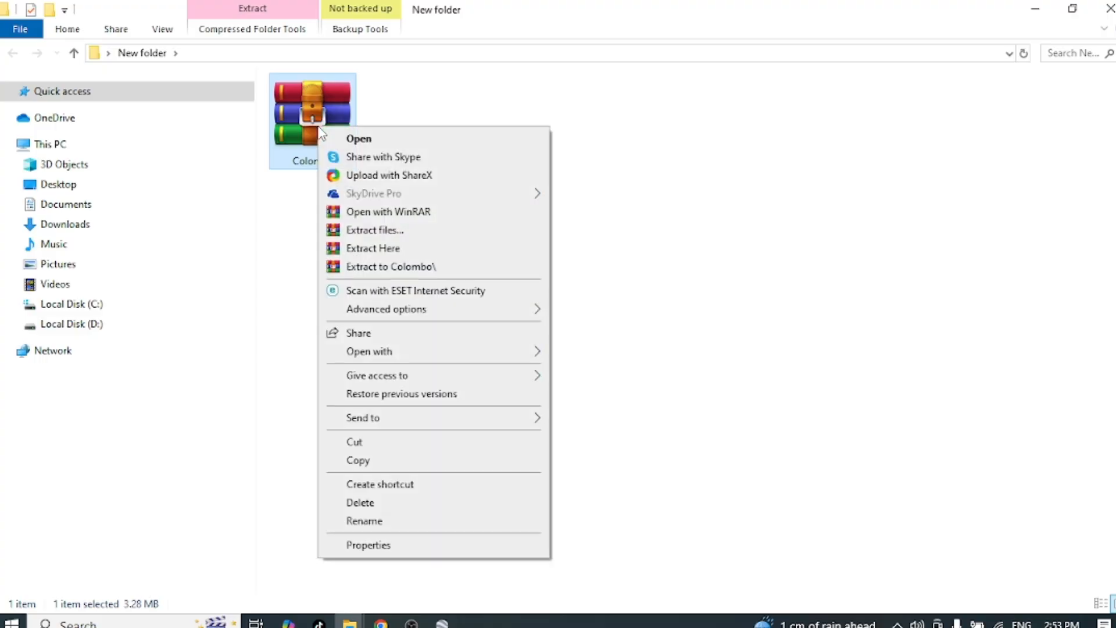
left_click(386, 248)
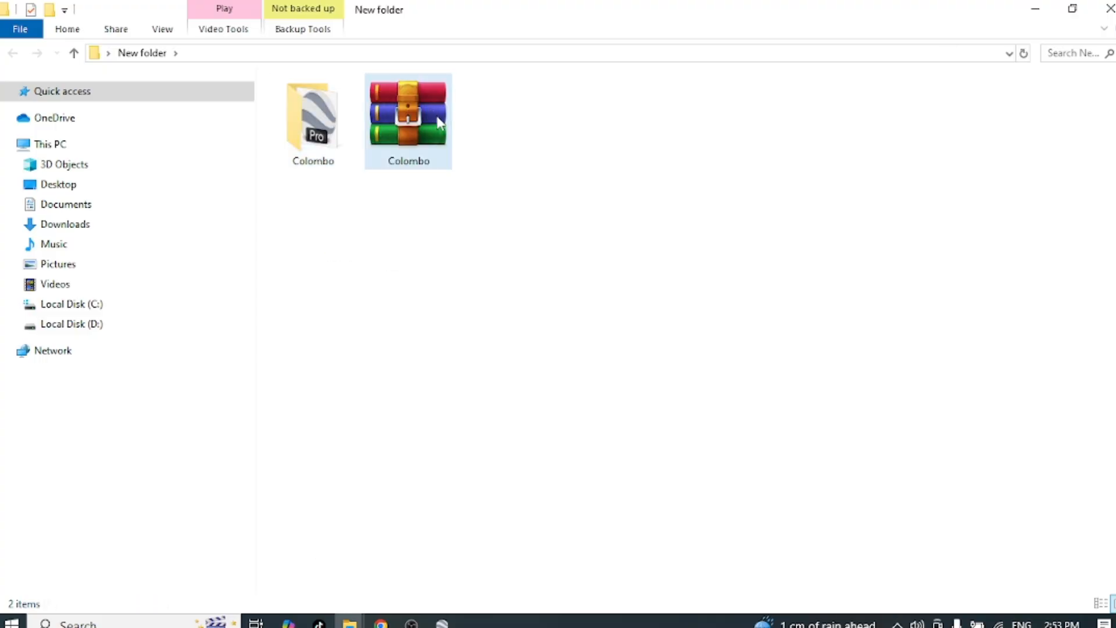
double_click(325, 142)
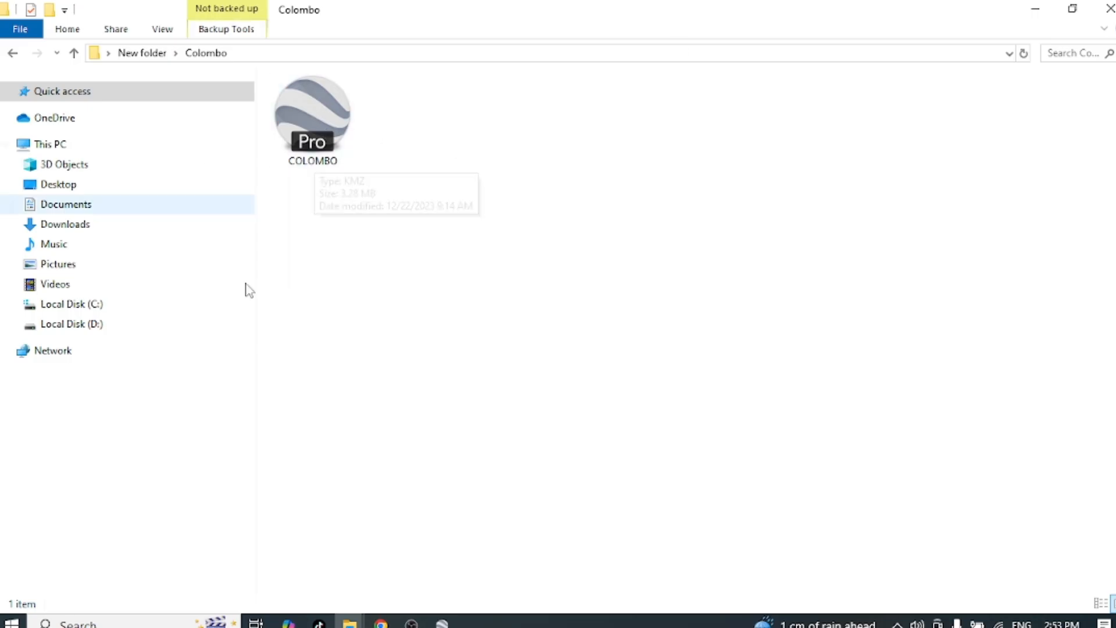
left_click(1110, 8)
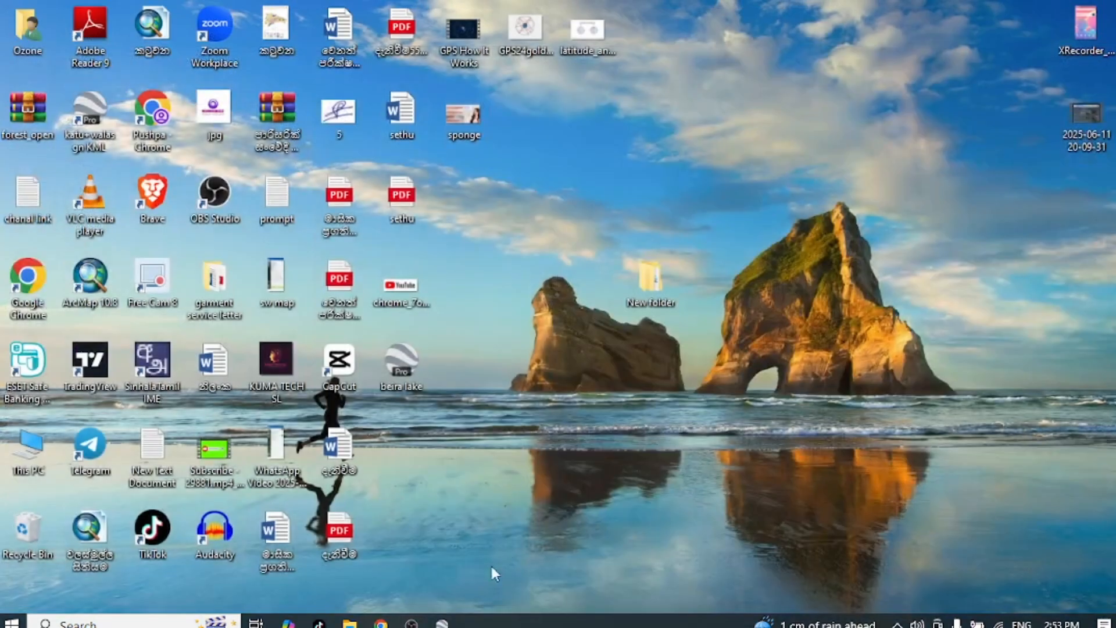
Step: Switch to Google Earth Pro and open the COLOMBO KMZ file from the Colombo folder inside New folder on the desktop
left_click(443, 624)
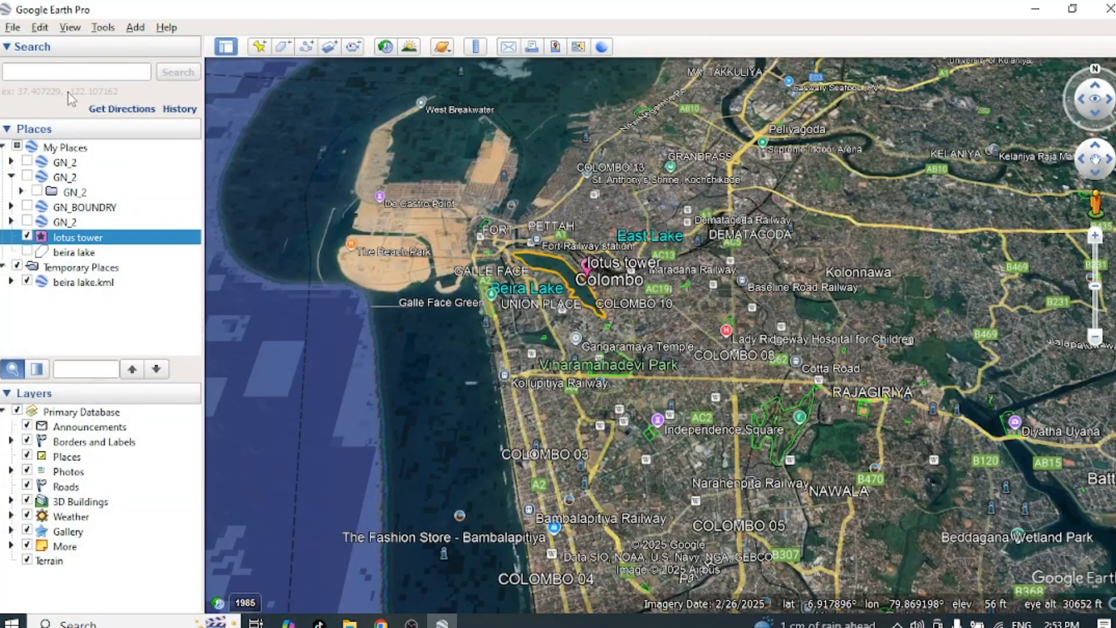
left_click(12, 27)
left_click(34, 51)
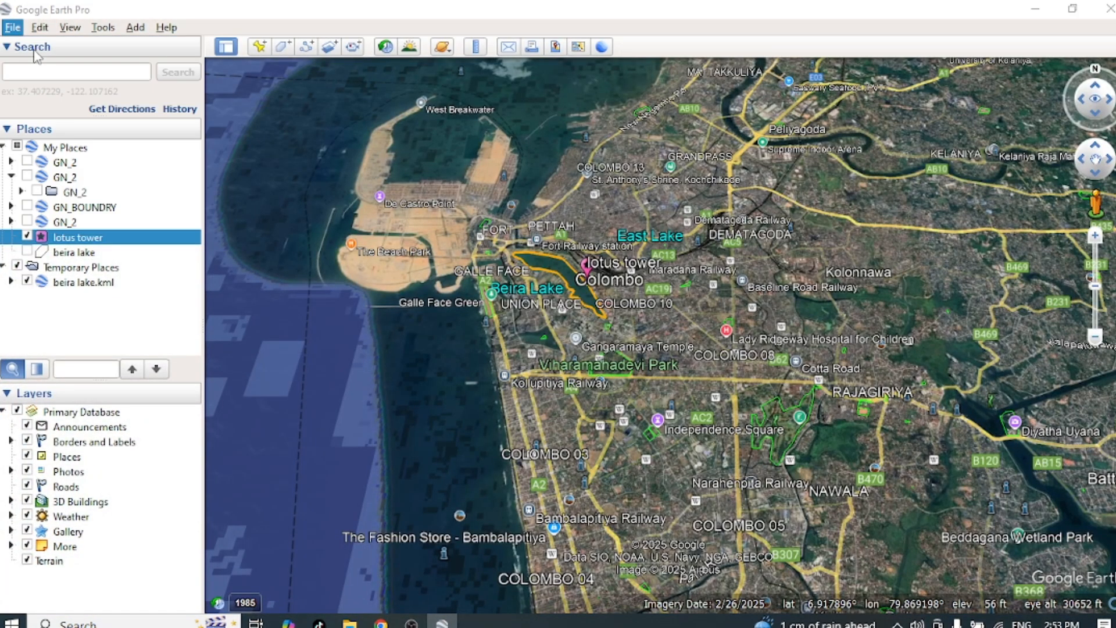
double_click(250, 131)
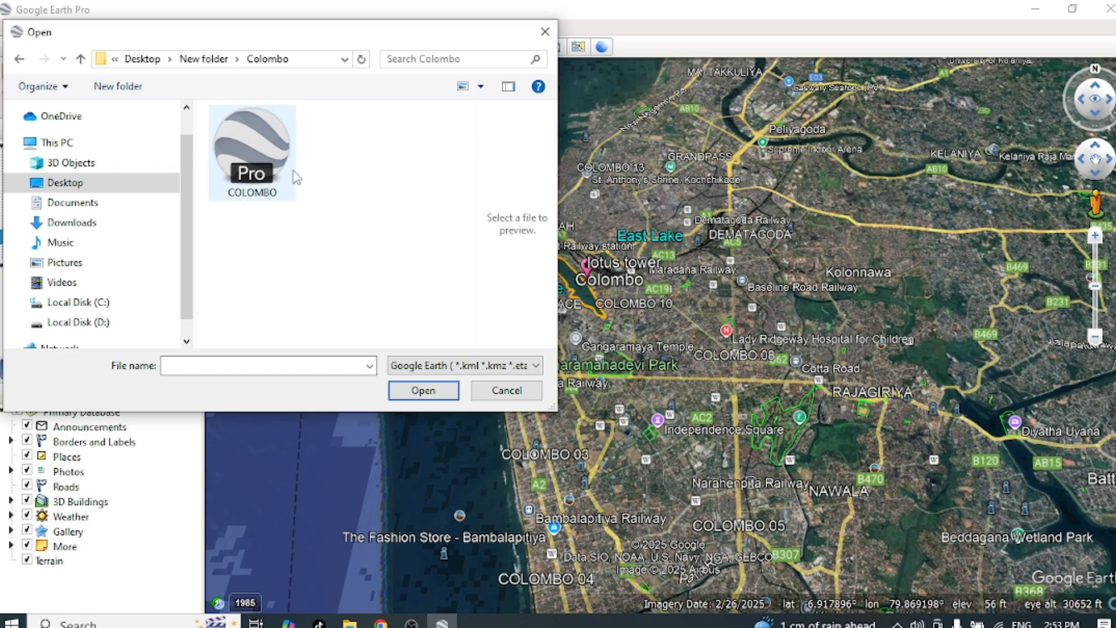
left_click(242, 169)
left_click(435, 398)
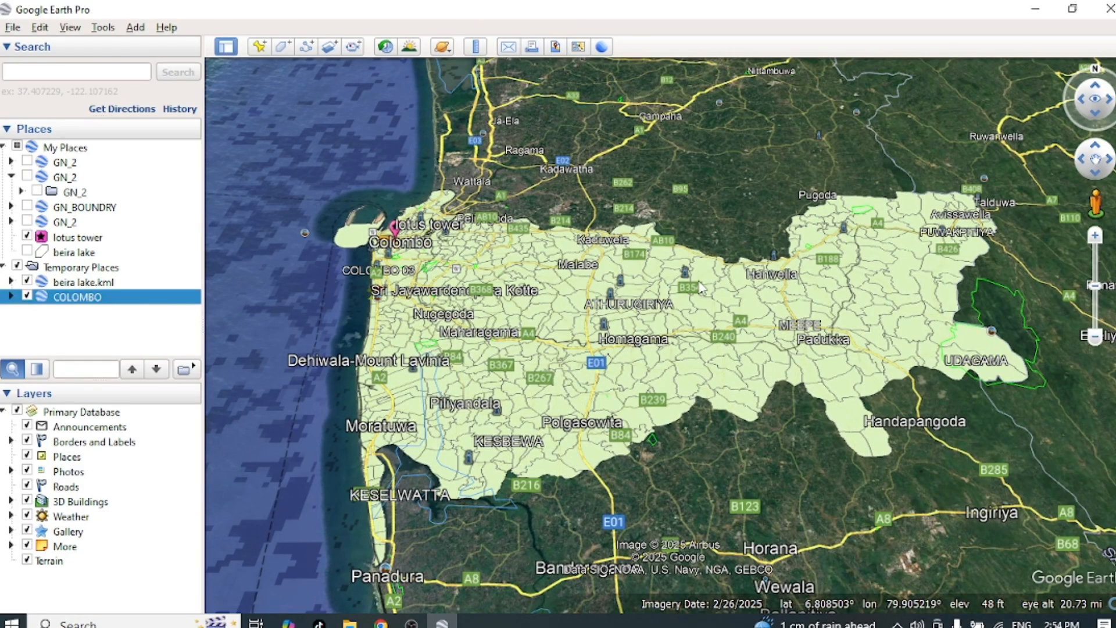
Step: Examine the Colombo district GN boundaries from wide and close views, hiding and reshowing the COLOMBO layer to compare with the map beneath
scroll(695, 268, "up", 5)
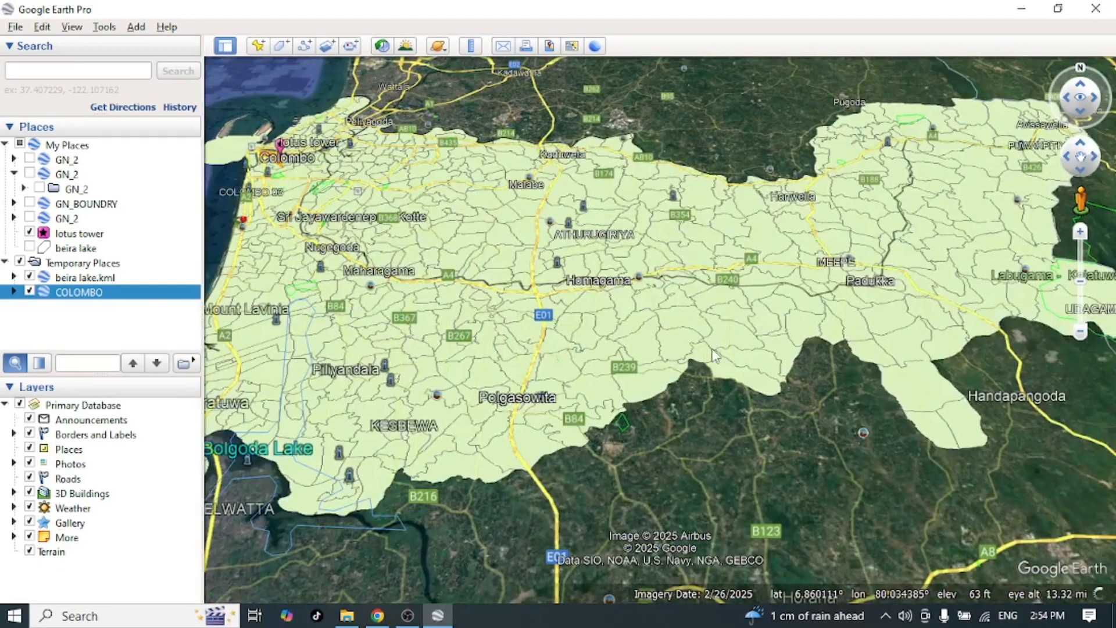
scroll(714, 354, "down", 4)
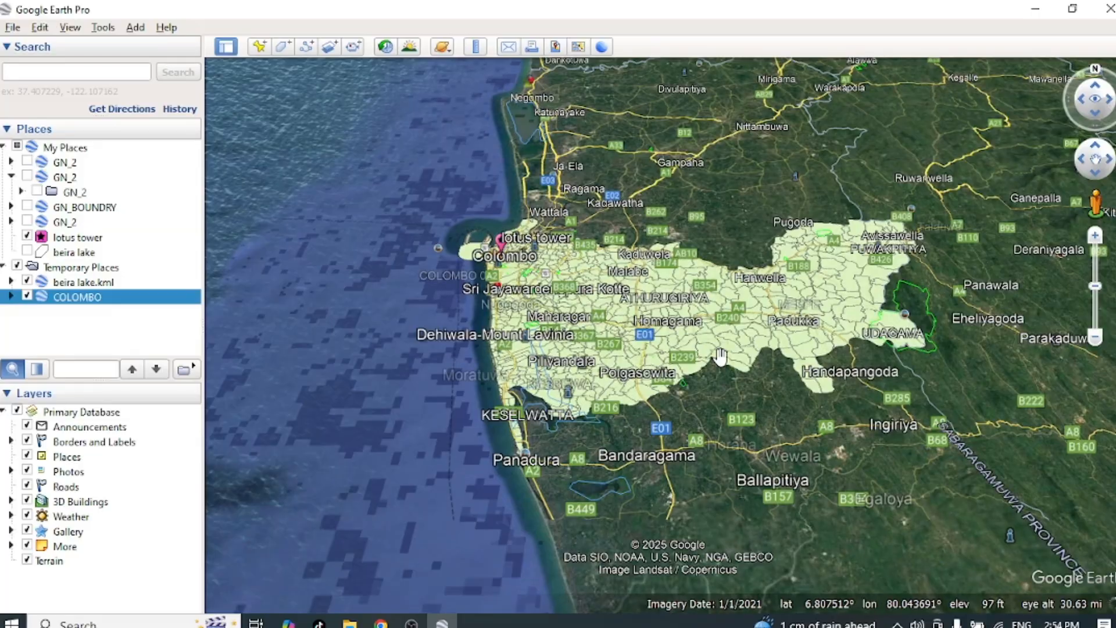
scroll(720, 356, "down", 2)
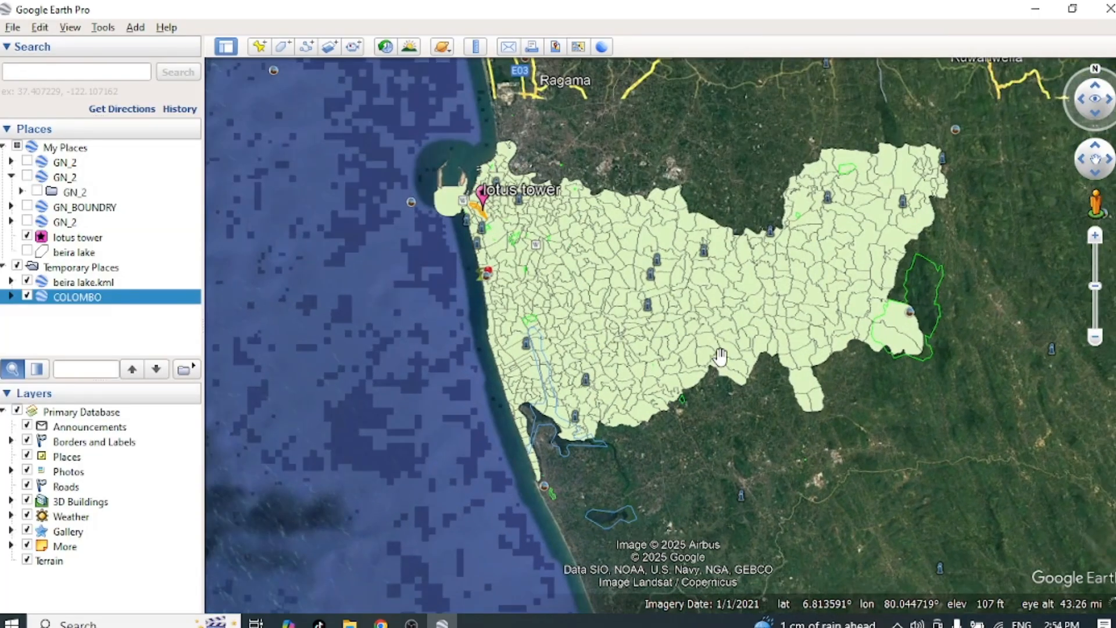
double_click(733, 474)
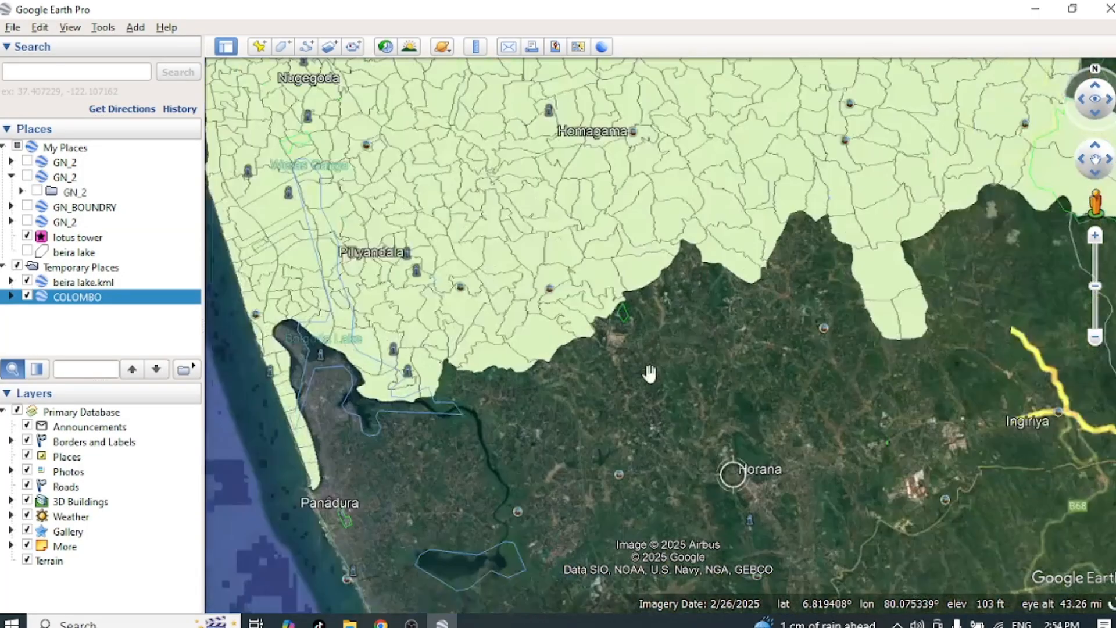
left_click_drag(493, 237, 593, 403)
left_click_drag(389, 456, 541, 433)
scroll(540, 433, "up", 3)
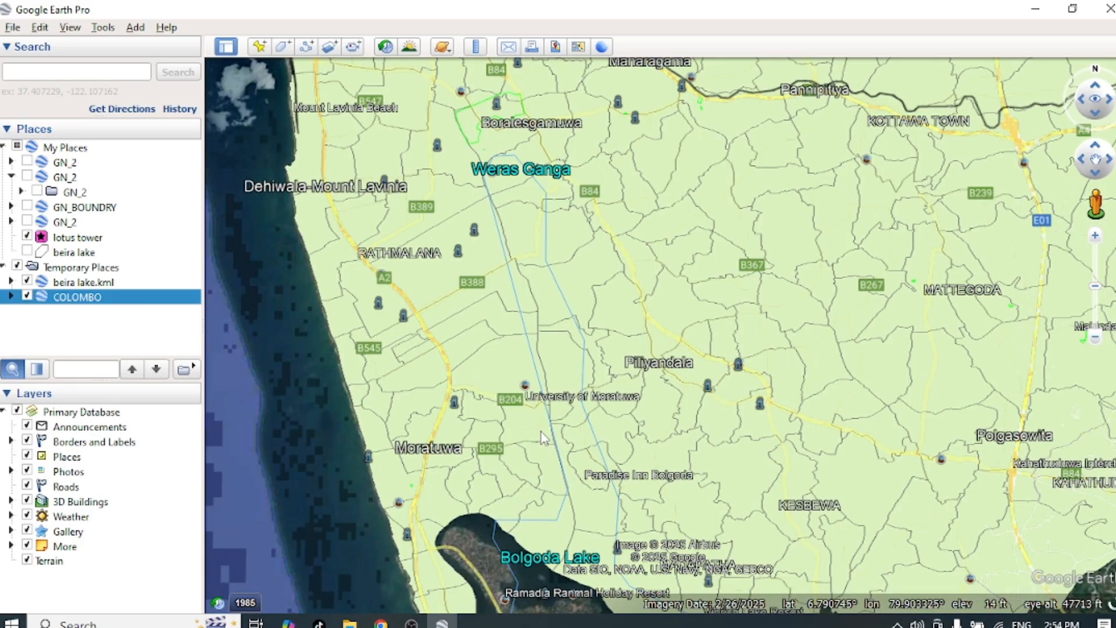
scroll(542, 437, "down", 3)
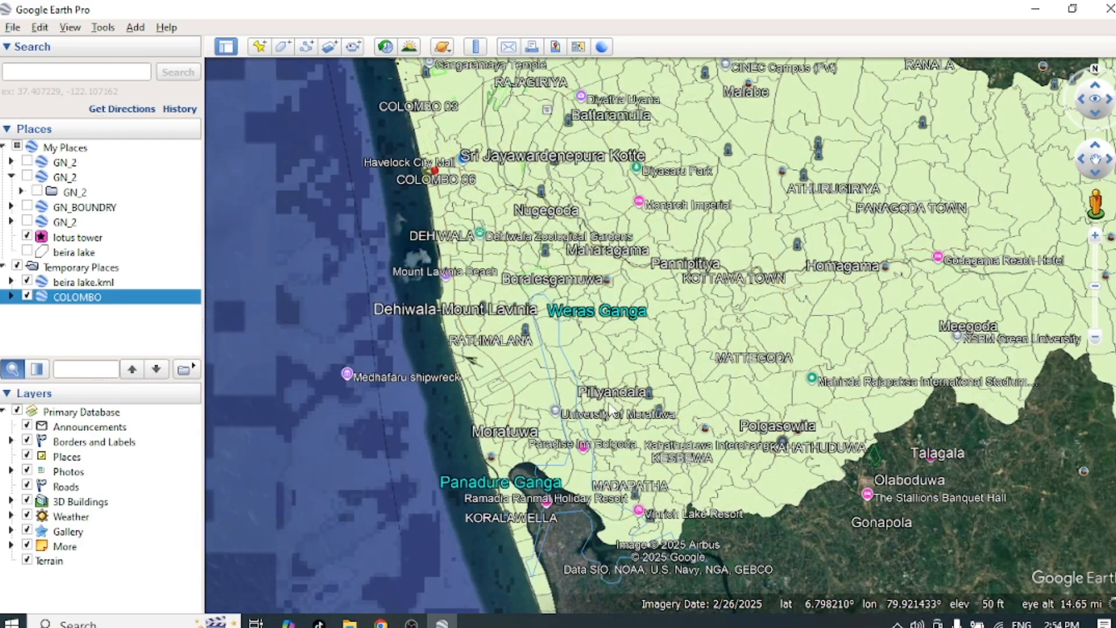
scroll(700, 307, "down", 2)
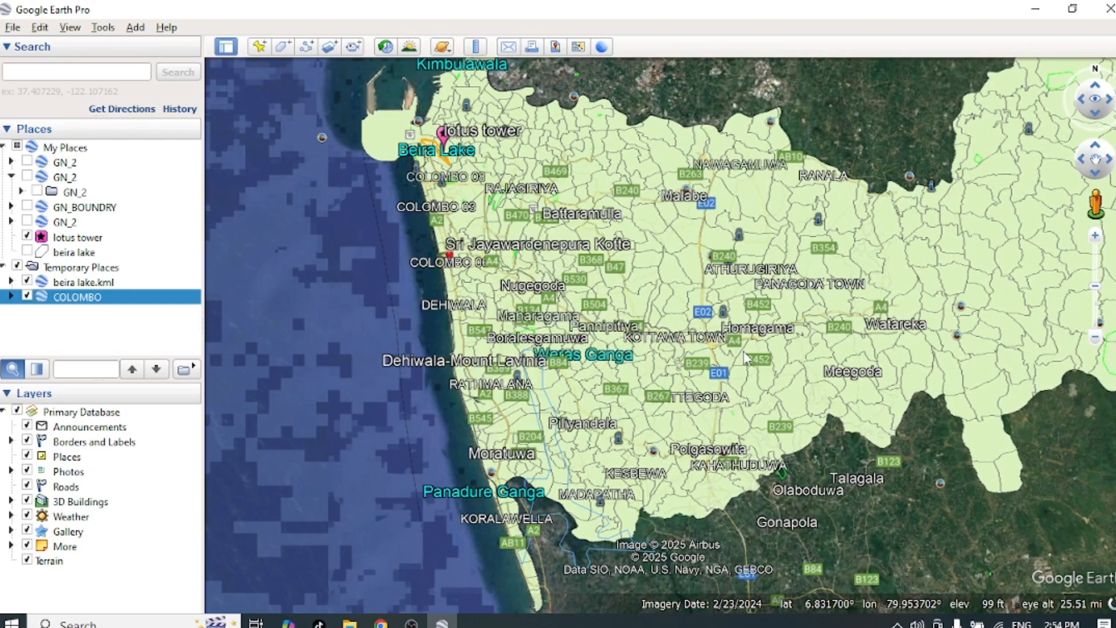
scroll(746, 358, "down", 2)
left_click(27, 296)
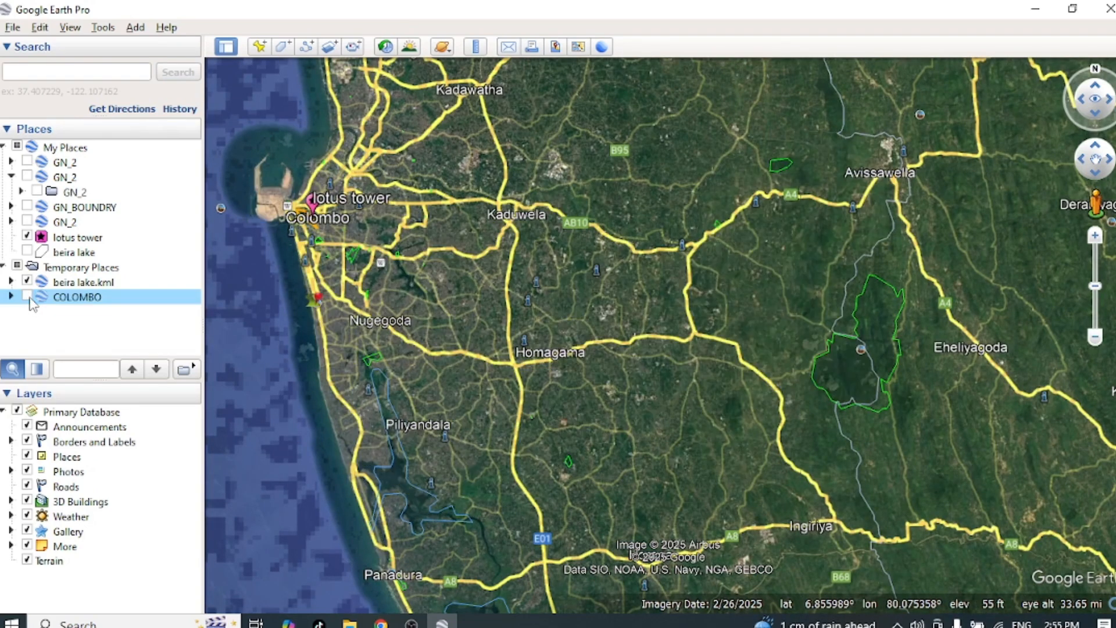
left_click(26, 297)
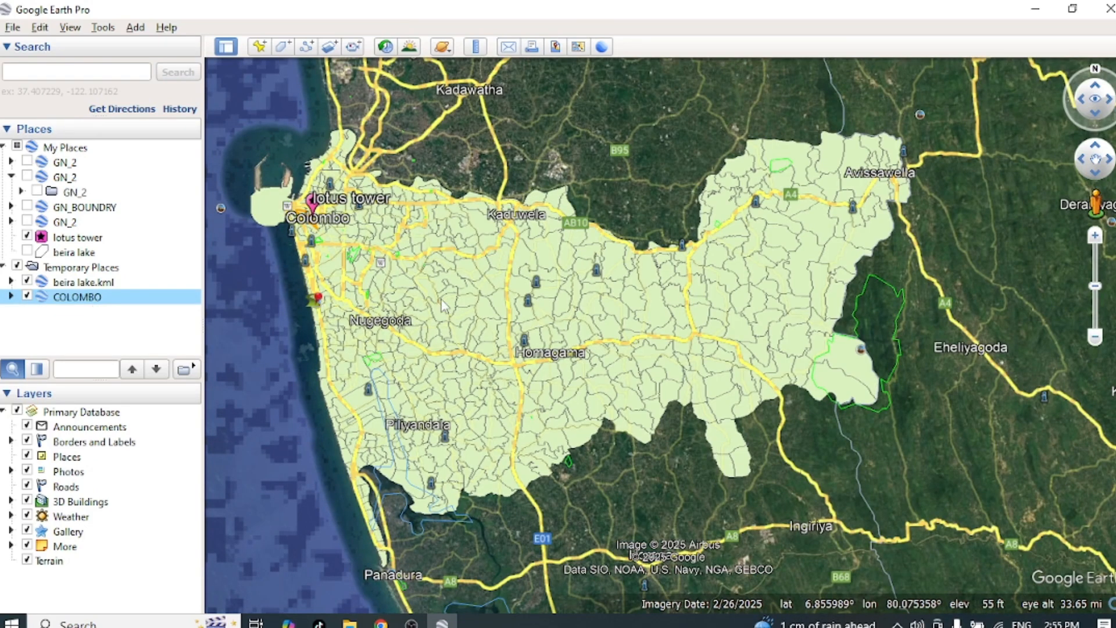
Step: Open the COLOMBO layer's style and color properties and set its areas to Outlined
right_click(85, 302)
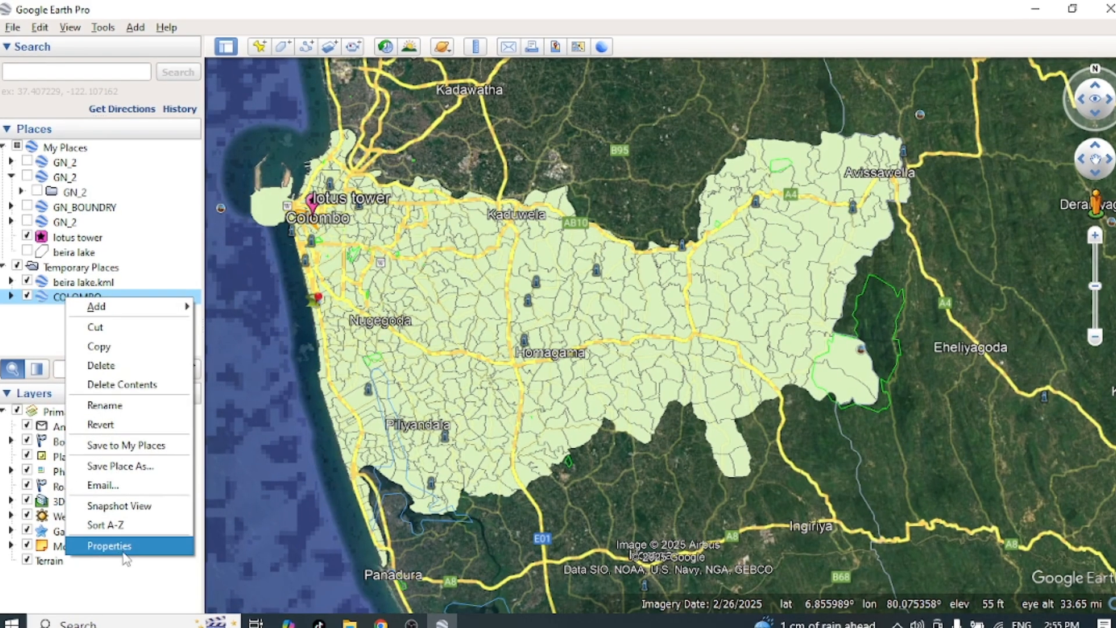
left_click(113, 536)
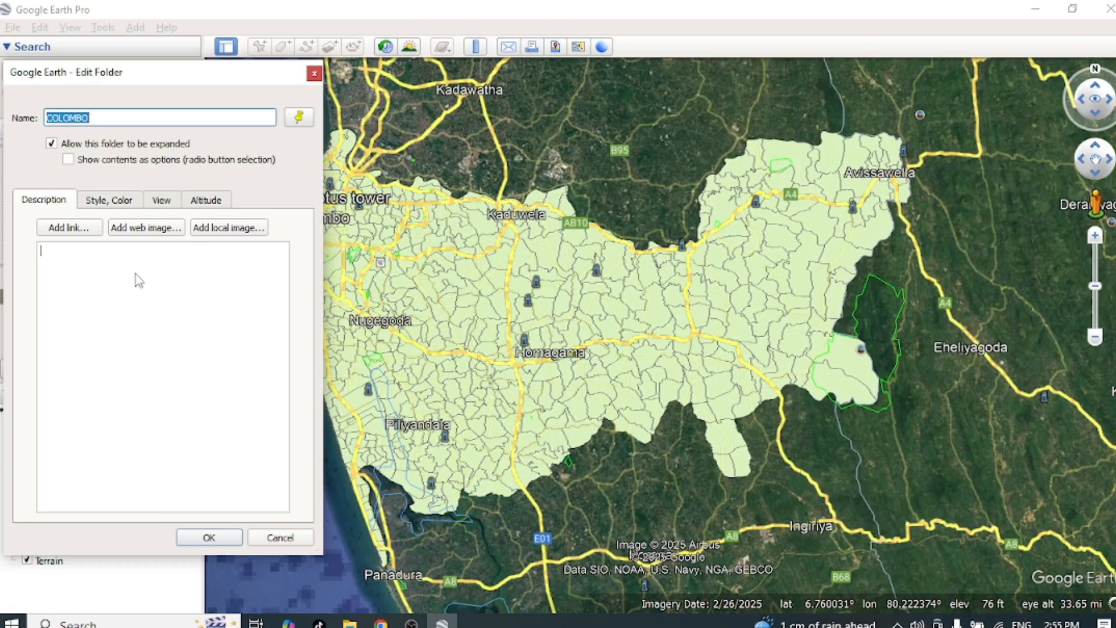
left_click(99, 205)
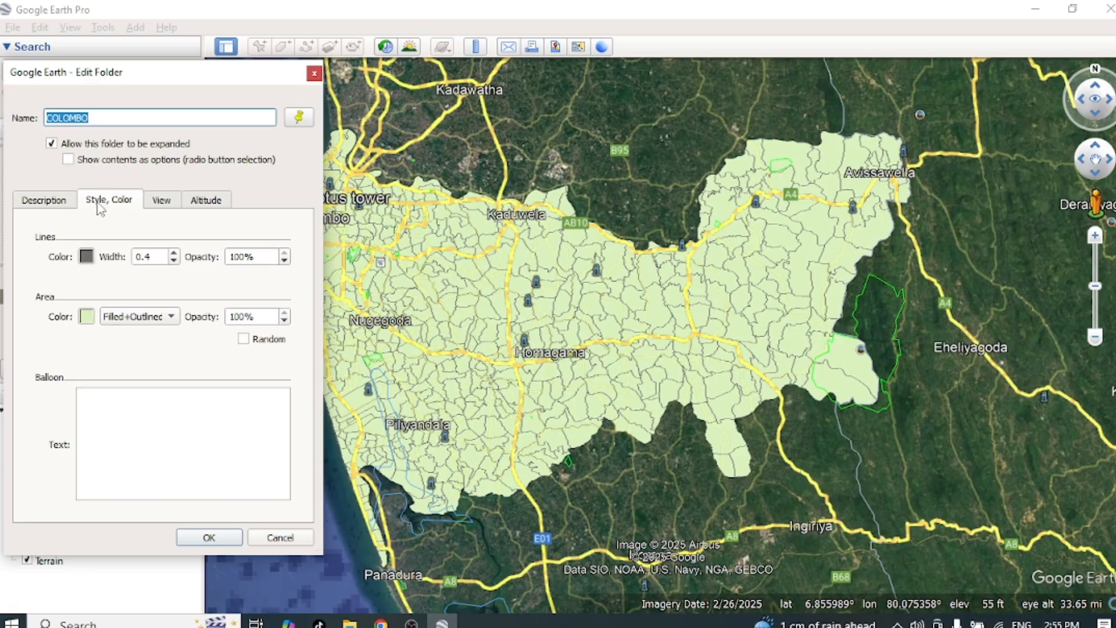
left_click(168, 318)
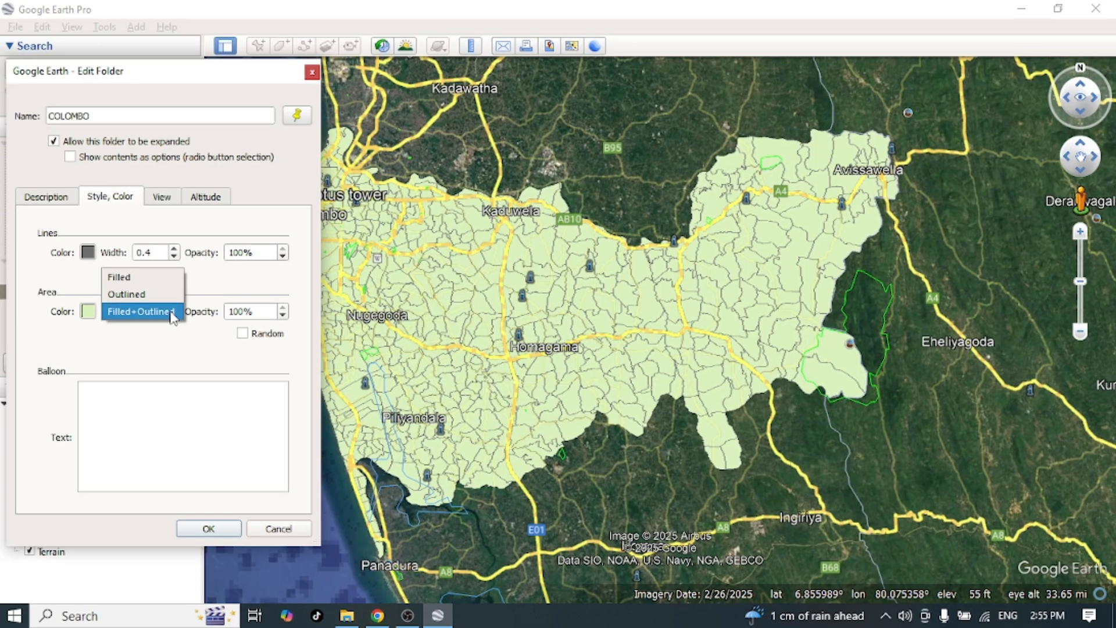
left_click(127, 294)
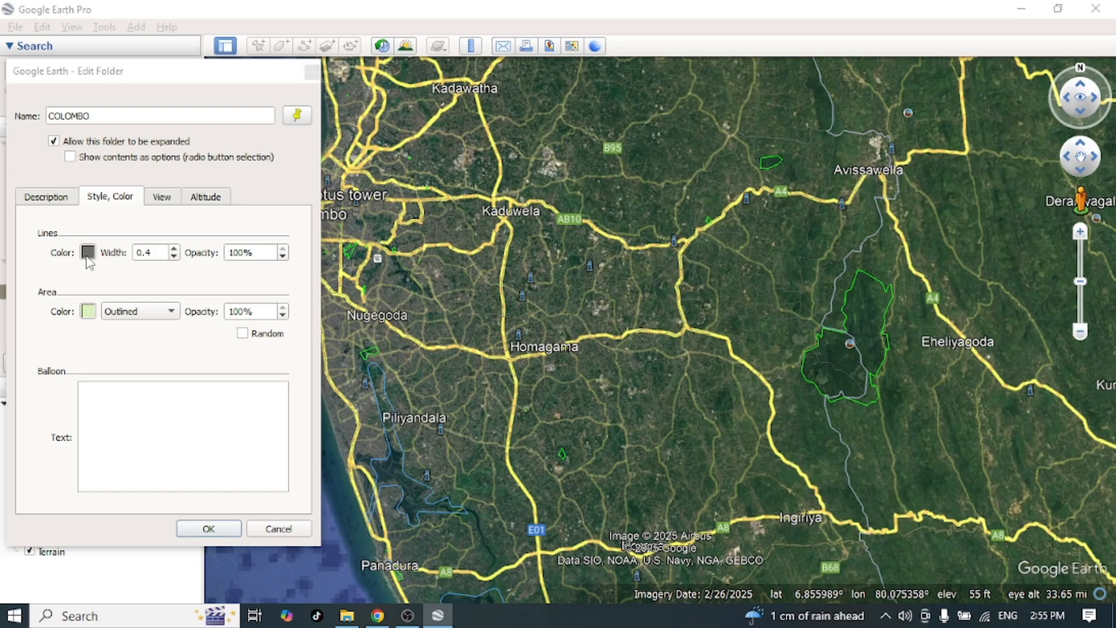
Step: Color the COLOMBO boundary lines red and set their width to 3.0
left_click(88, 252)
left_click(50, 231)
left_click(323, 482)
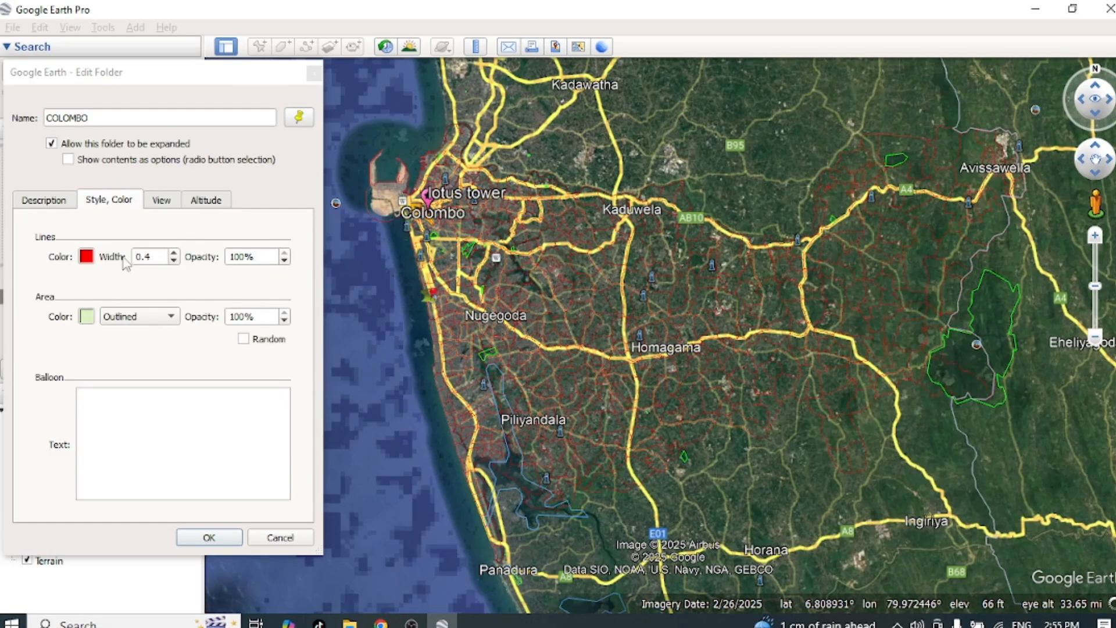
left_click(171, 254)
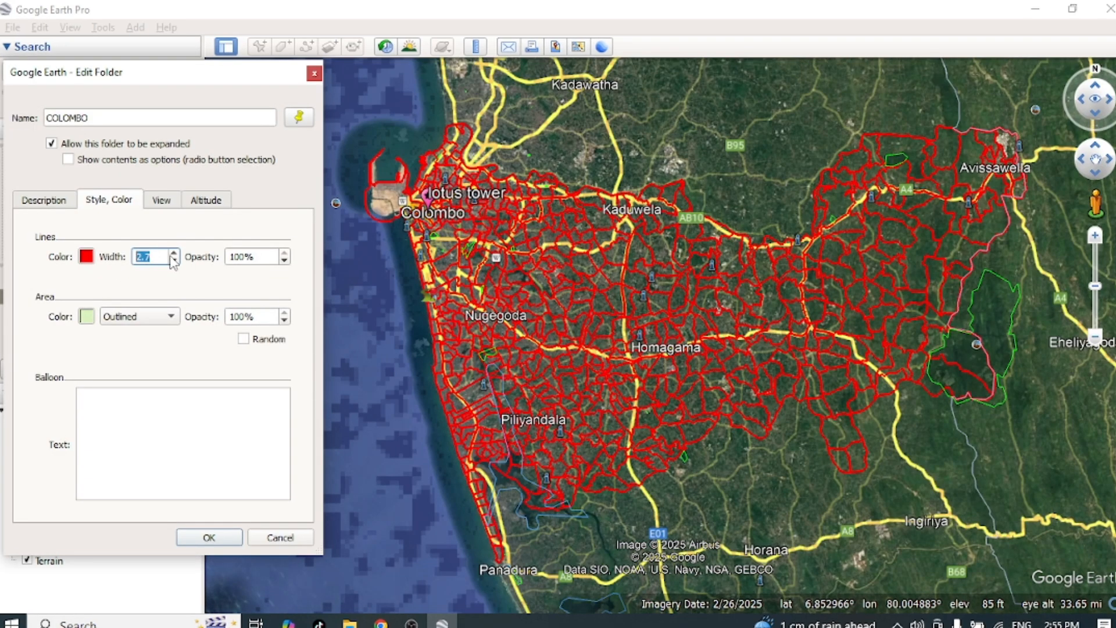
Step: Change the COLOMBO boundary lines' color to orange (#ffaa00), check them close up around Boralesgamuwa, and apply the style
left_click(86, 256)
left_click(140, 235)
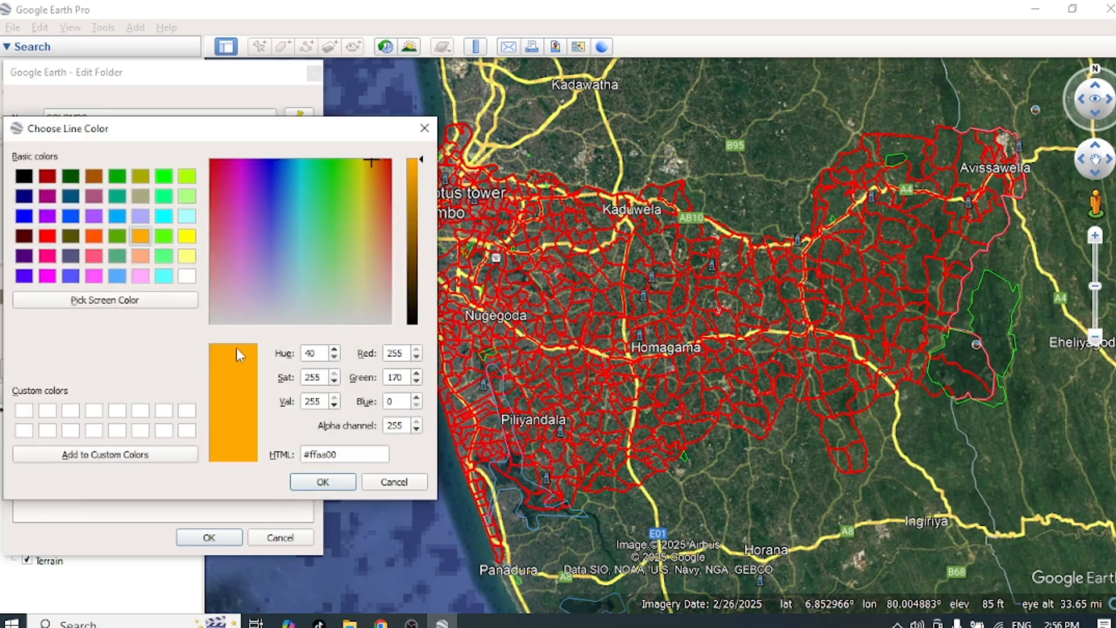
left_click(334, 491)
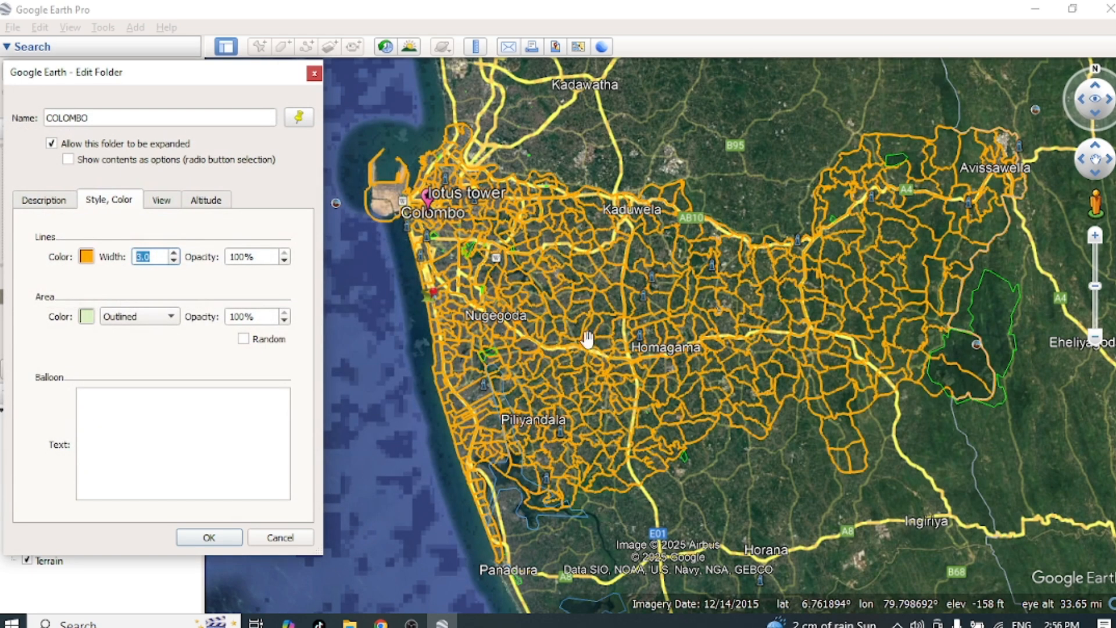
scroll(581, 340, "up", 2)
scroll(605, 351, "up", 3)
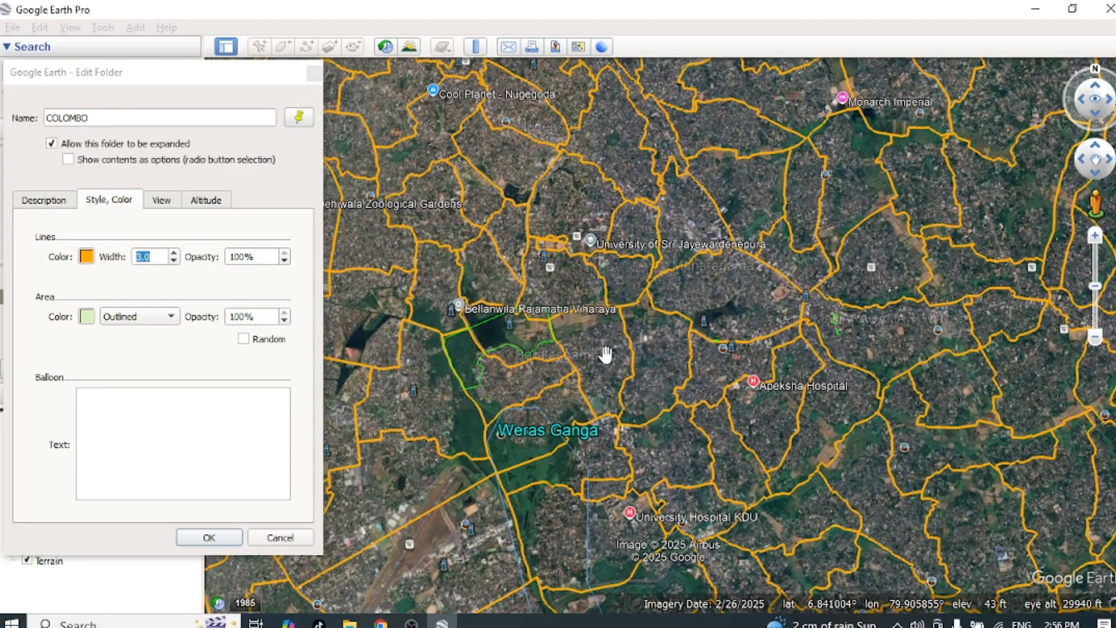
scroll(605, 351, "up", 3)
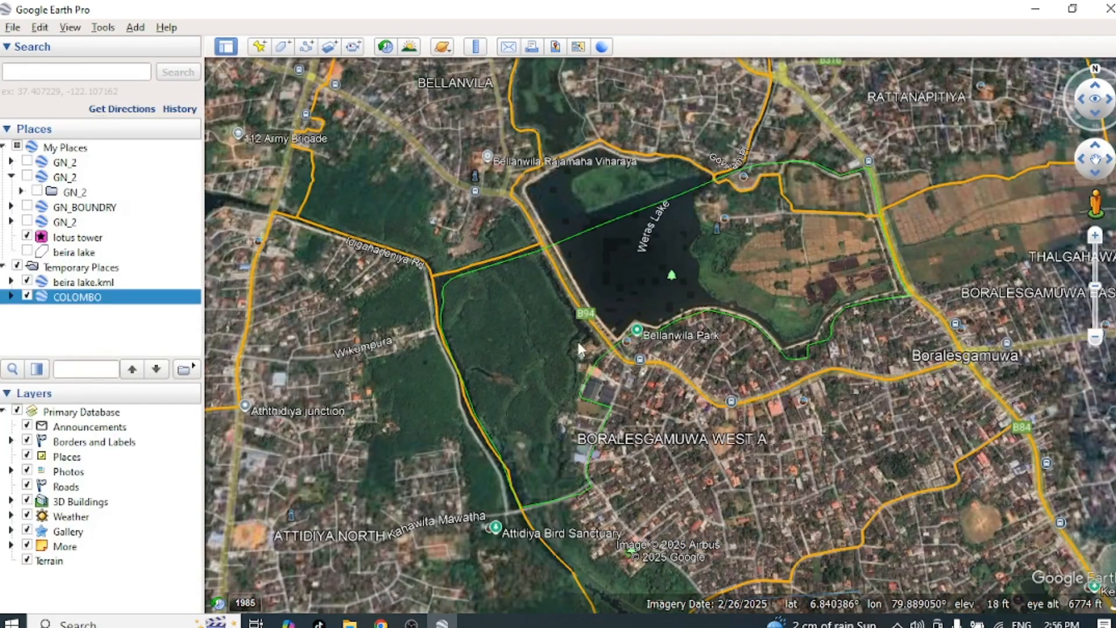
left_click_drag(564, 385, 646, 317)
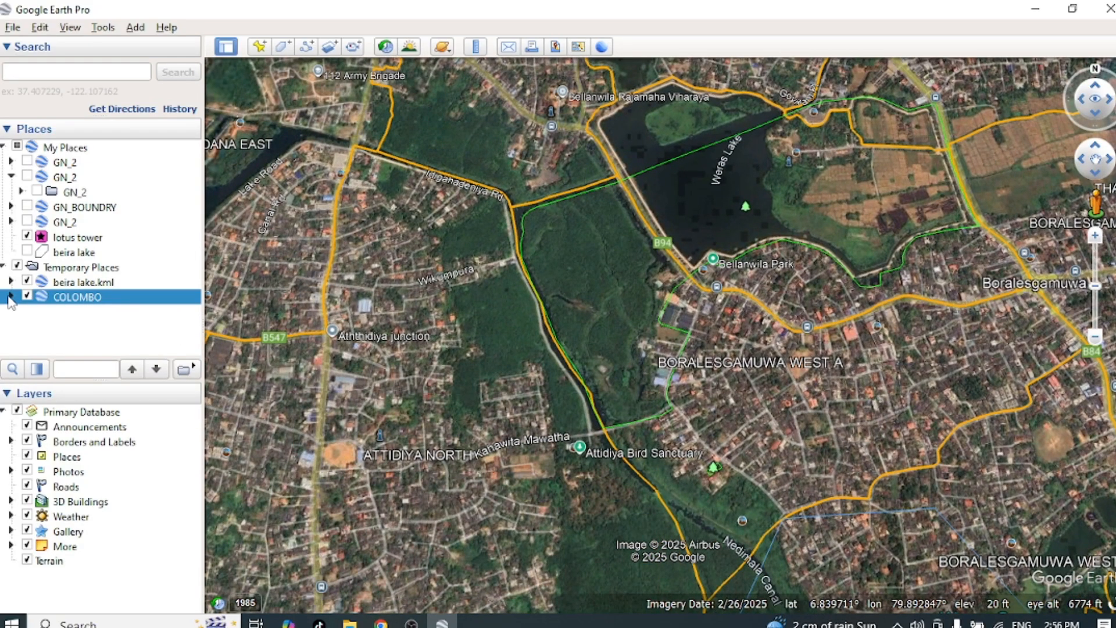
Step: Expand the COLOMBO layer and its subfolder and look through the listed GN divisions
left_click(11, 297)
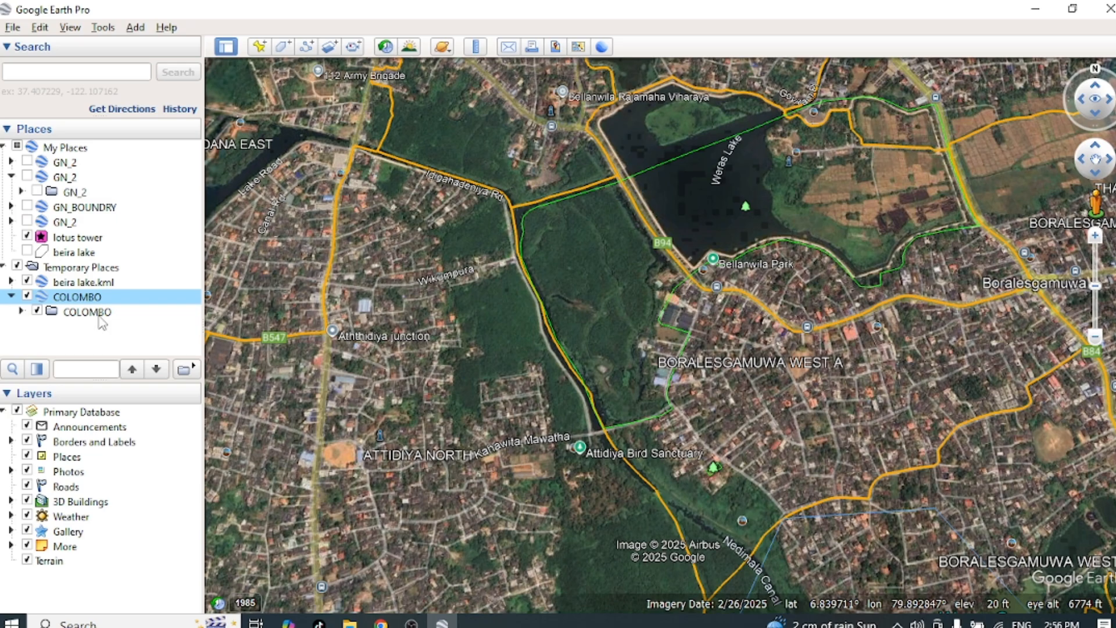
left_click(21, 312)
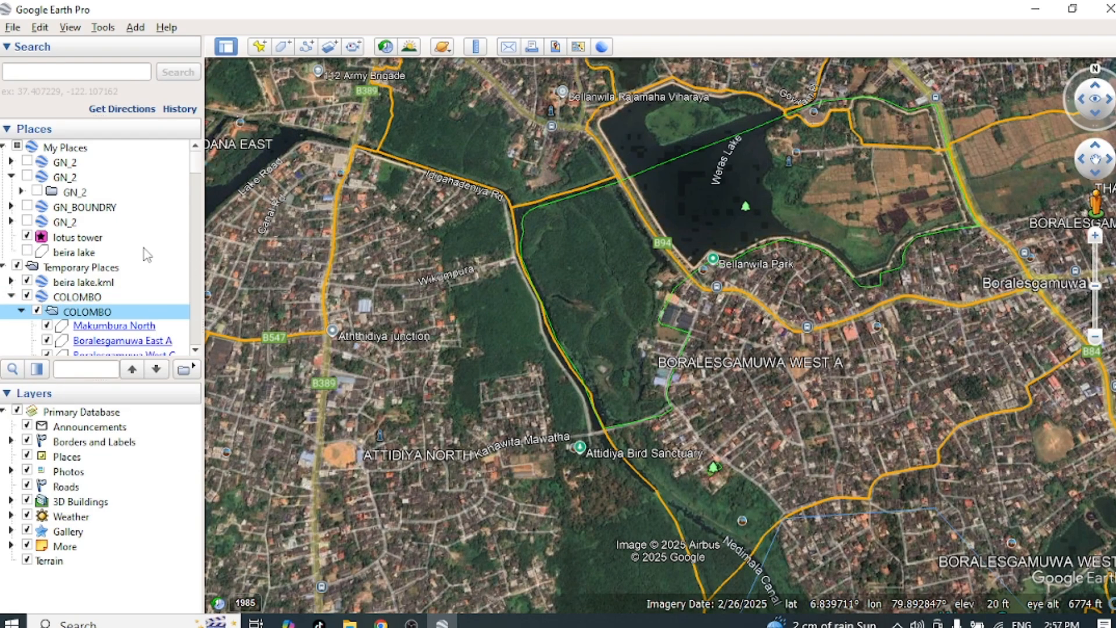
scroll(144, 249, "down", 3)
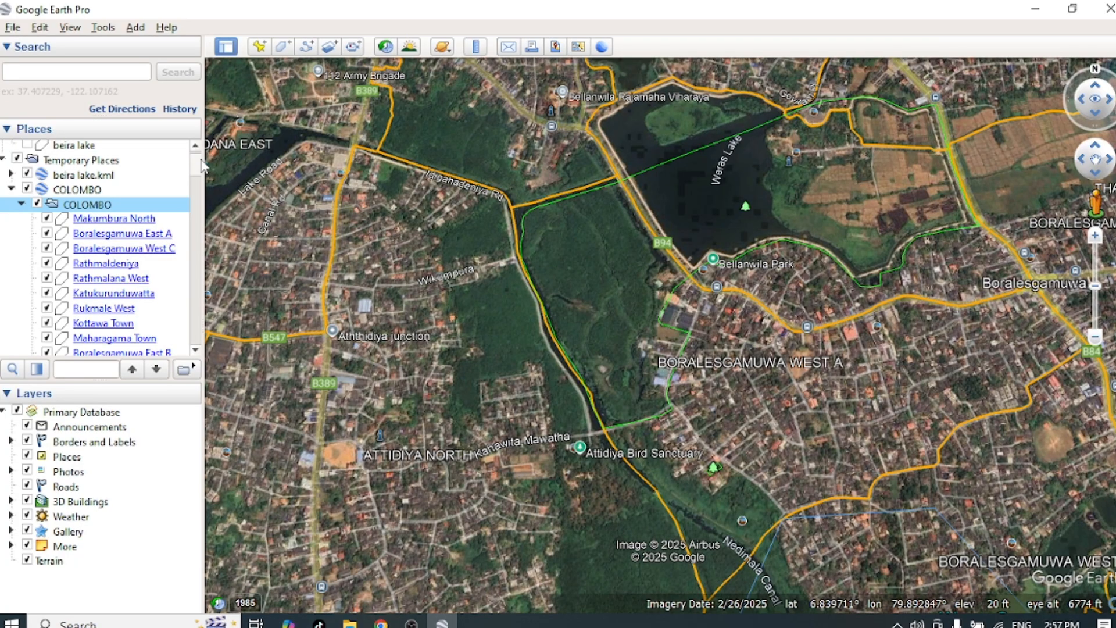
scroll(104, 248, "up", 3)
scroll(106, 245, "down", 3)
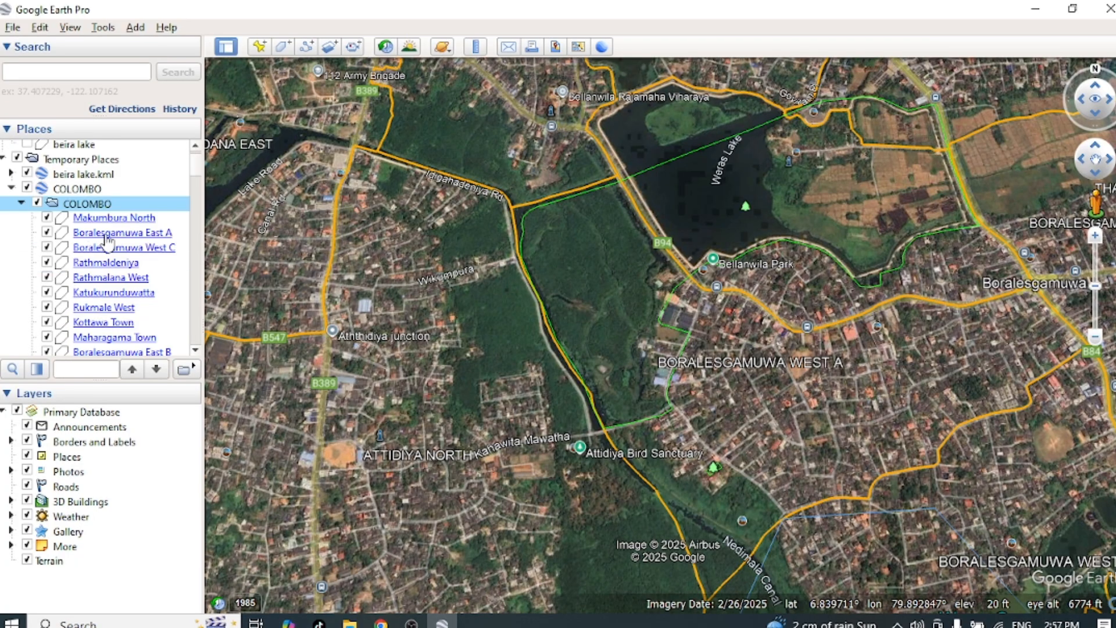
Step: Look through the GN divisions in the COLOMBO subfolder and hide the whole subfolder on the map
scroll(107, 247, "down", 1)
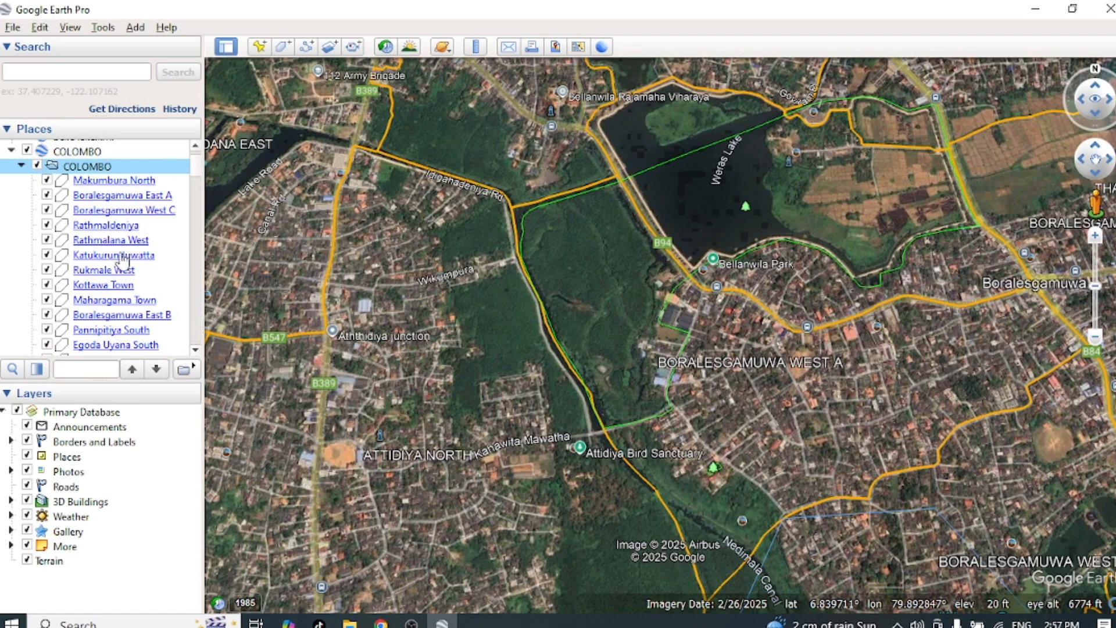
scroll(119, 274, "down", 5)
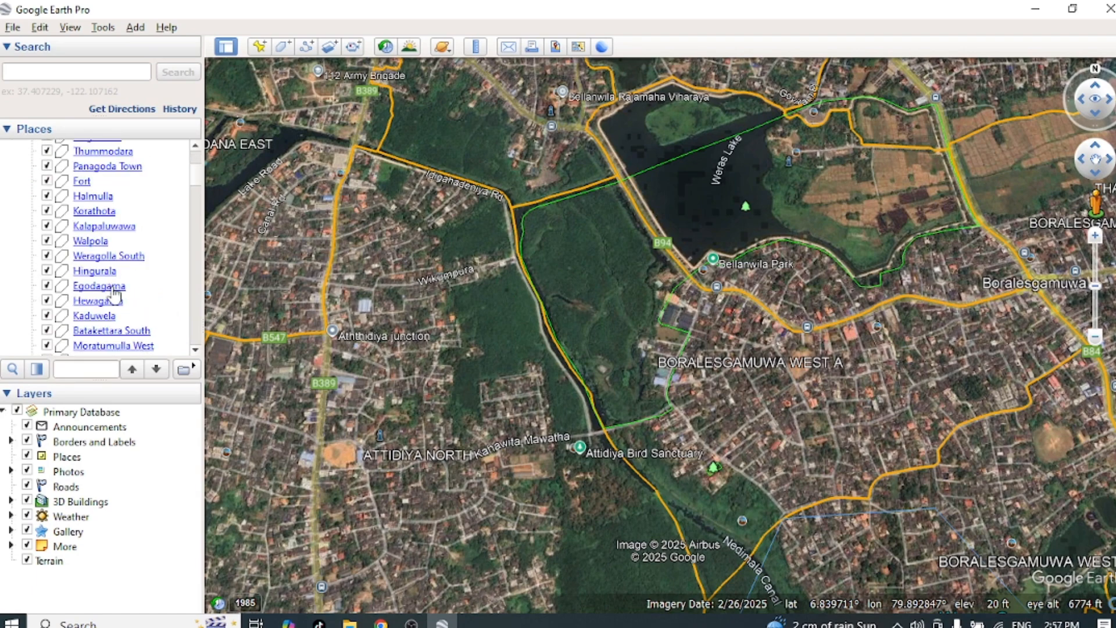
scroll(573, 322, "down", 5)
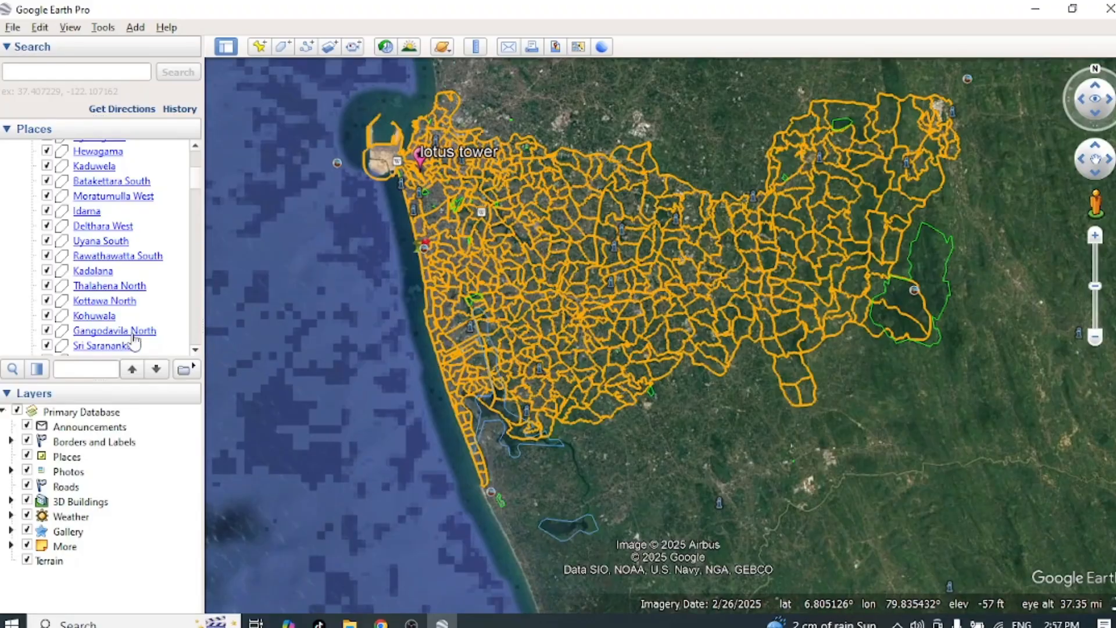
scroll(96, 232, "up", 6)
scroll(76, 227, "up", 10)
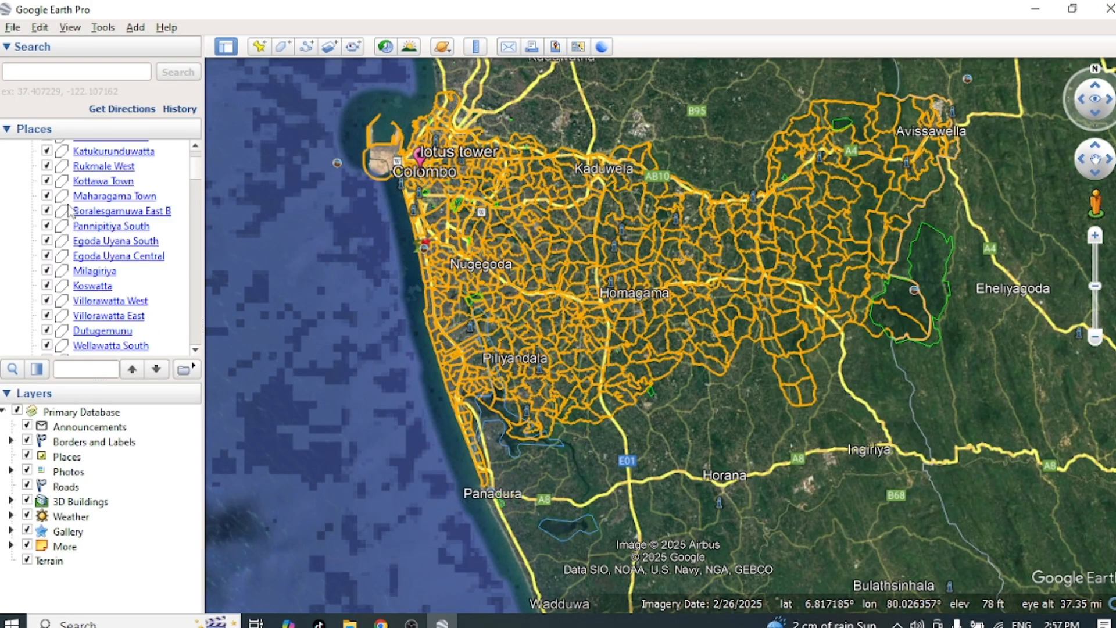
left_click(37, 286)
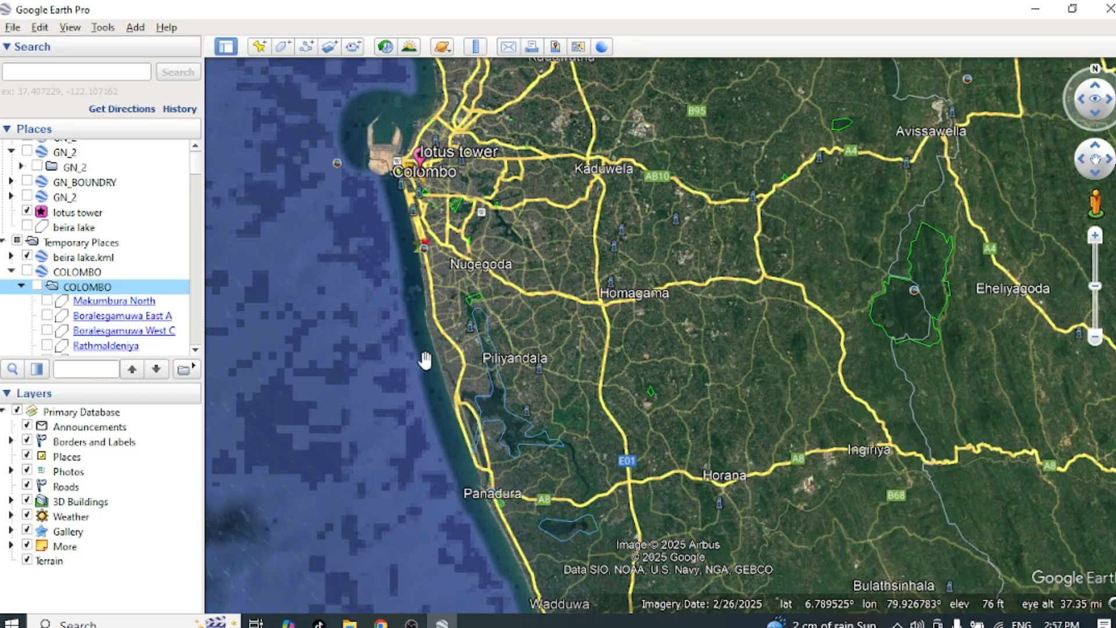
Step: Show only the Makumbura North and Boralesgamuwa East A divisions from the COLOMBO subfolder on the map
scroll(90, 314, "up", 1)
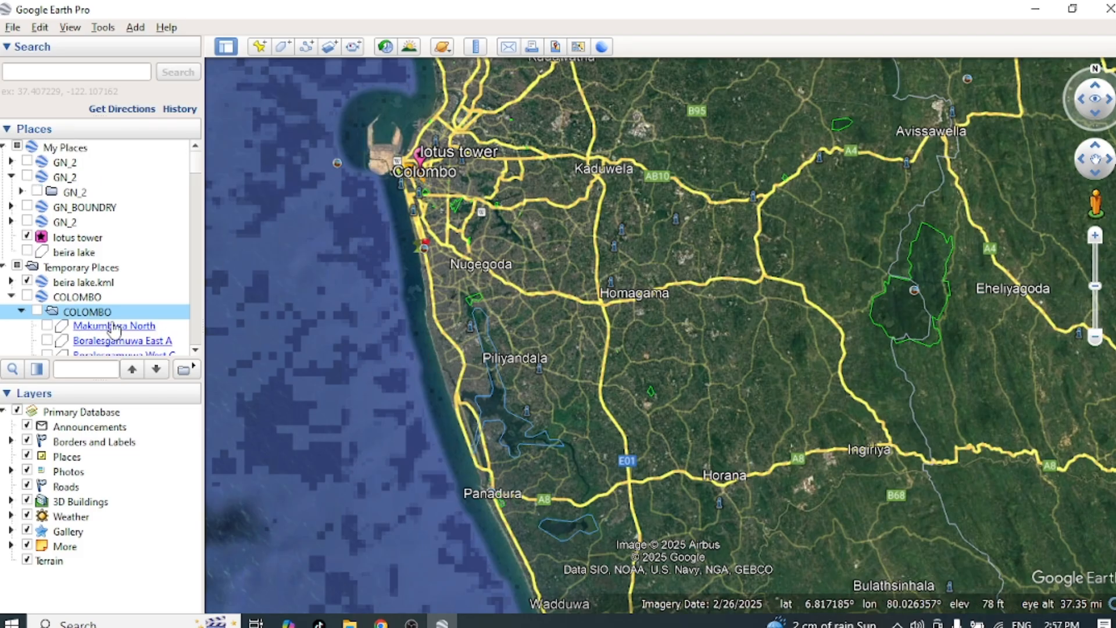
left_click(47, 326)
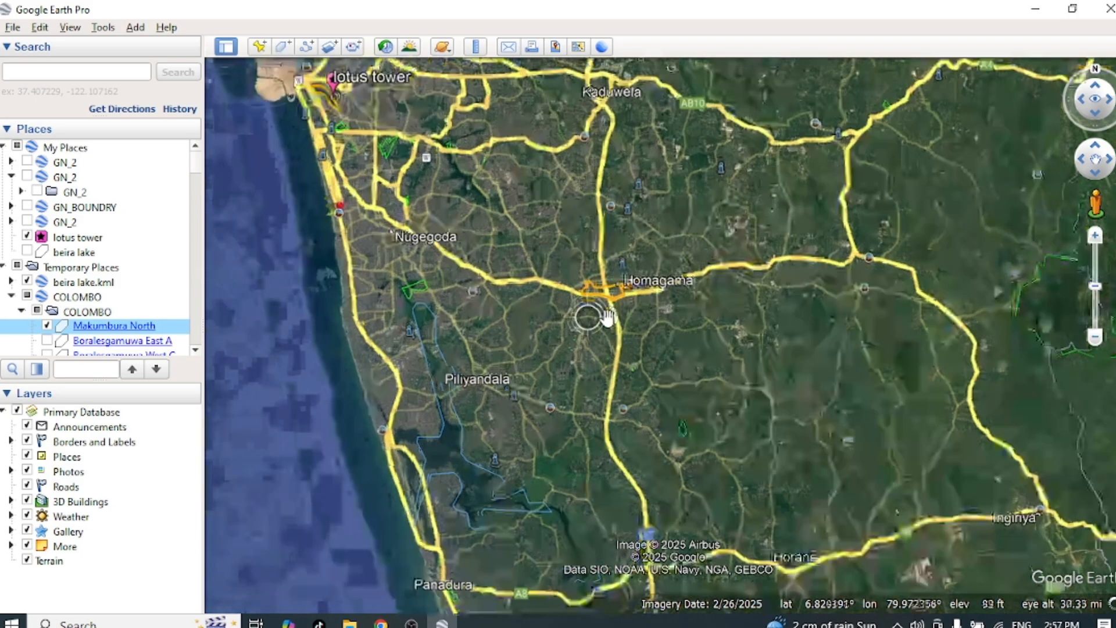
scroll(593, 309, "up", 3)
scroll(616, 301, "up", 2)
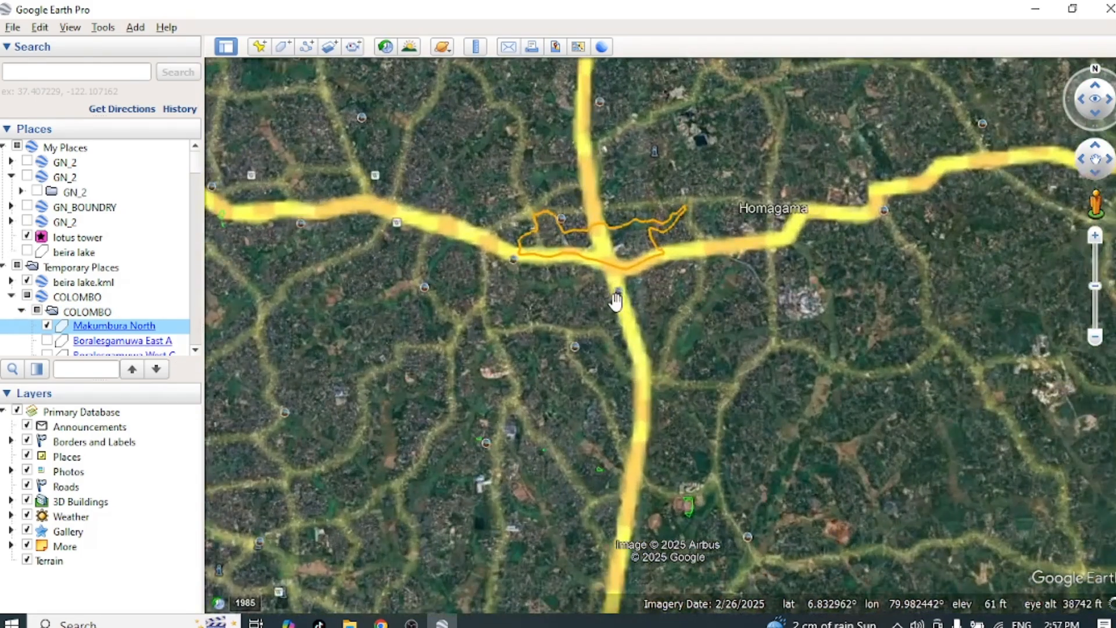
double_click(62, 342)
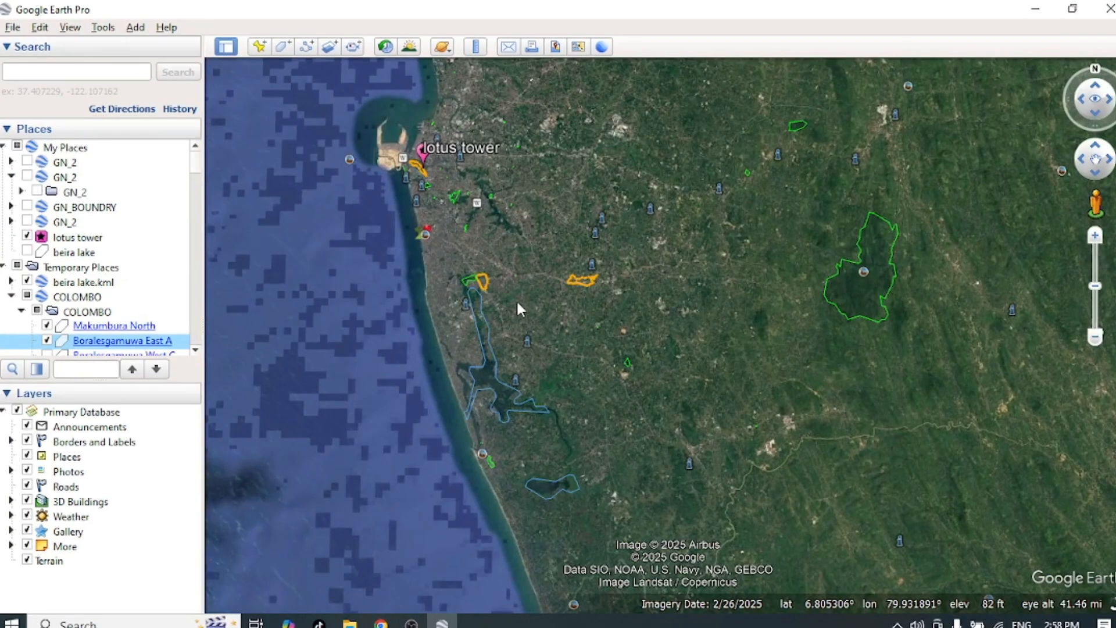
scroll(516, 299, "up", 3)
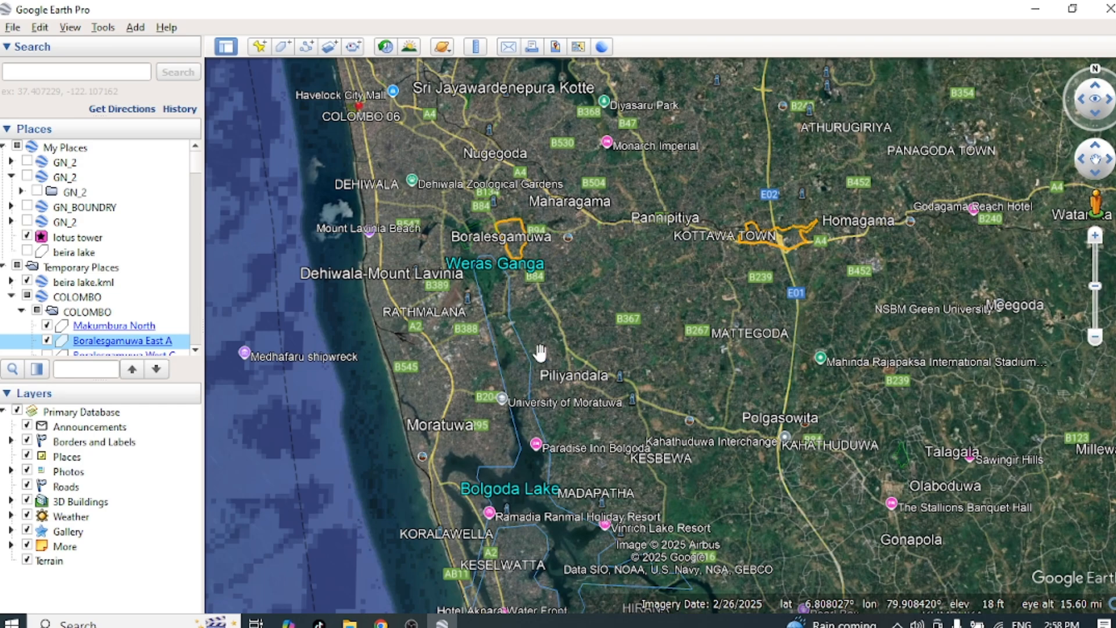
Step: Hide the Makumbura North division and view the Boralesgamuwa East A boundary up close
scroll(135, 334, "down", 1)
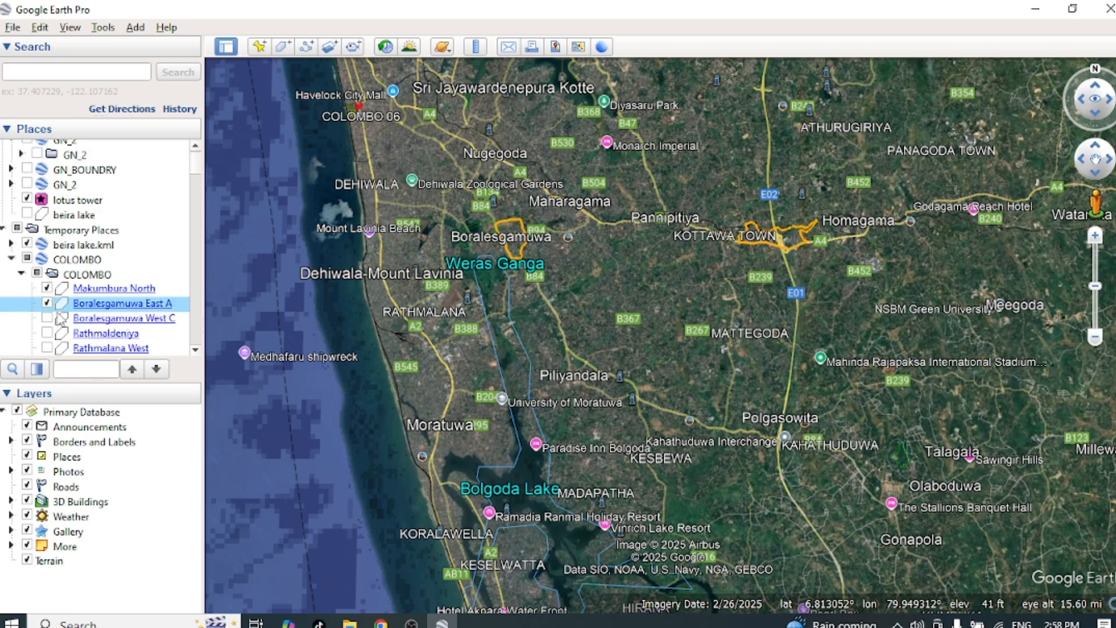
left_click(48, 292)
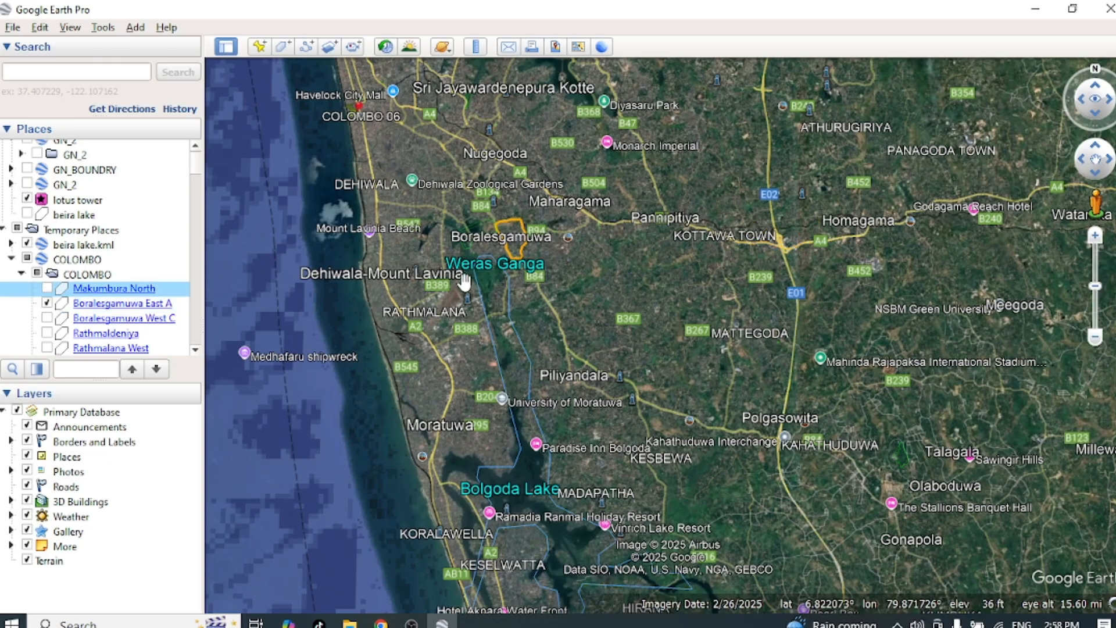
scroll(523, 287, "up", 2)
scroll(513, 249, "up", 5)
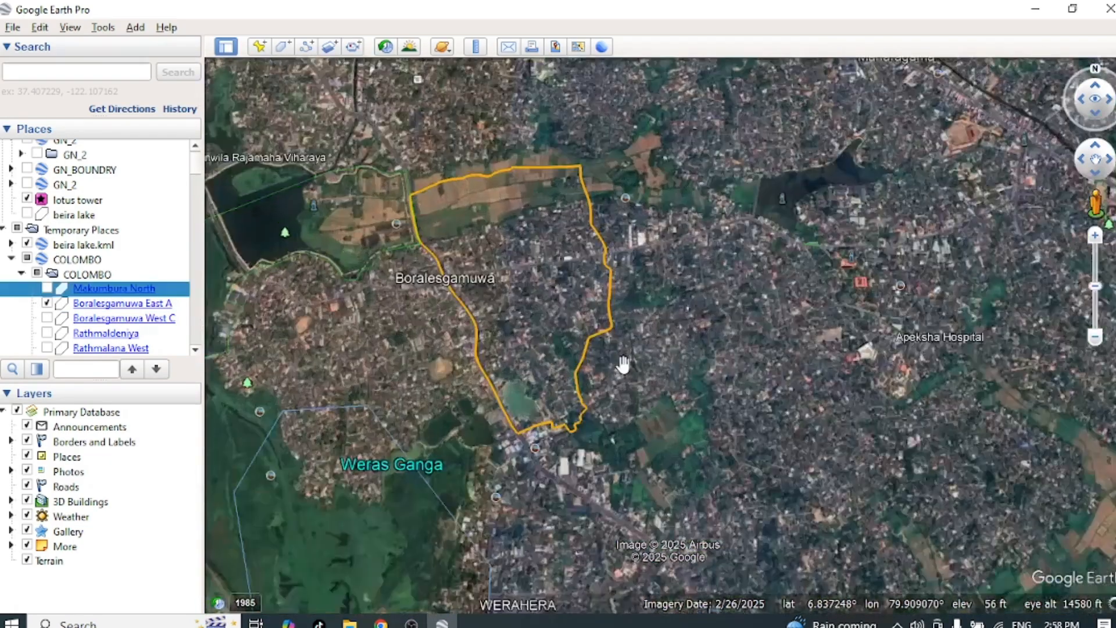
scroll(837, 374, "down", 2)
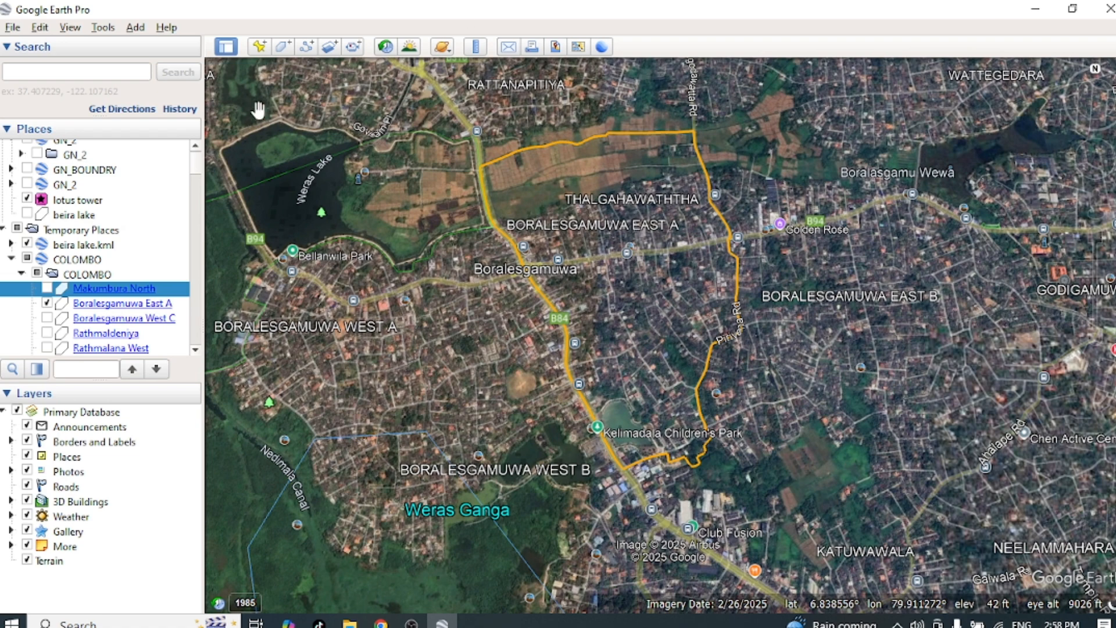
Step: Save the selected Makumbura North division to the Desktop as a KML file named Makumbura North
left_click(13, 27)
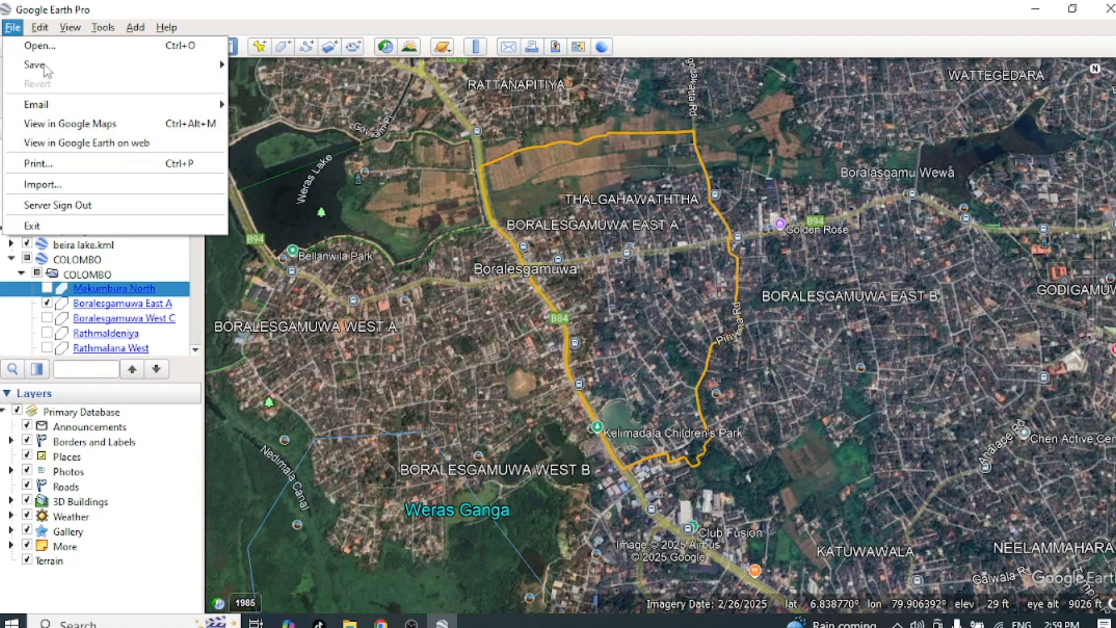
mouse_move(46, 69)
left_click(294, 84)
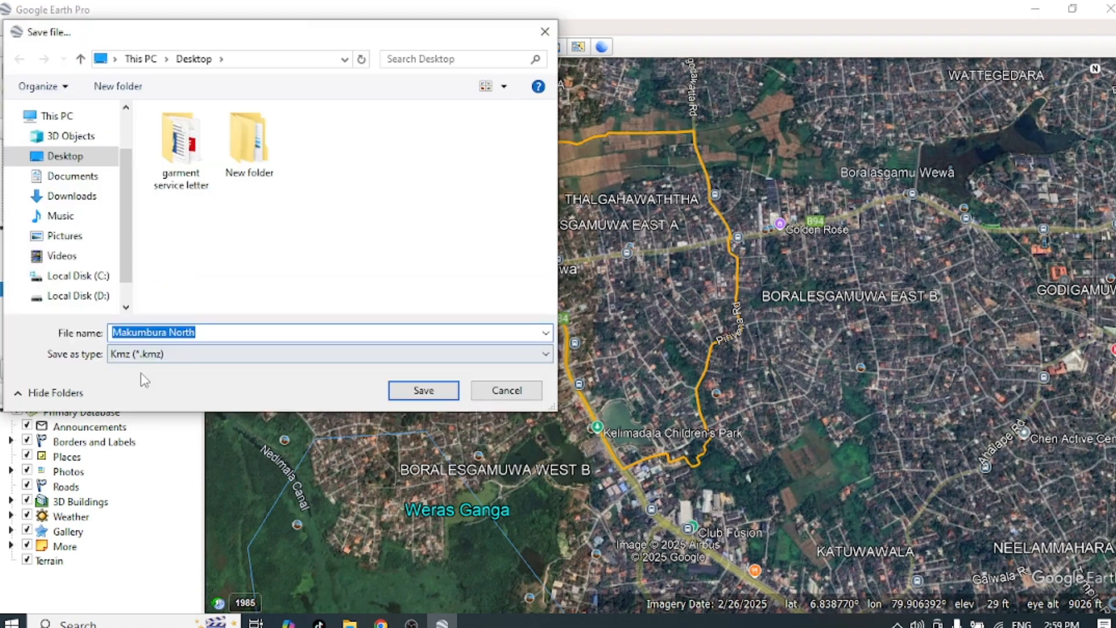
left_click(174, 354)
left_click(154, 381)
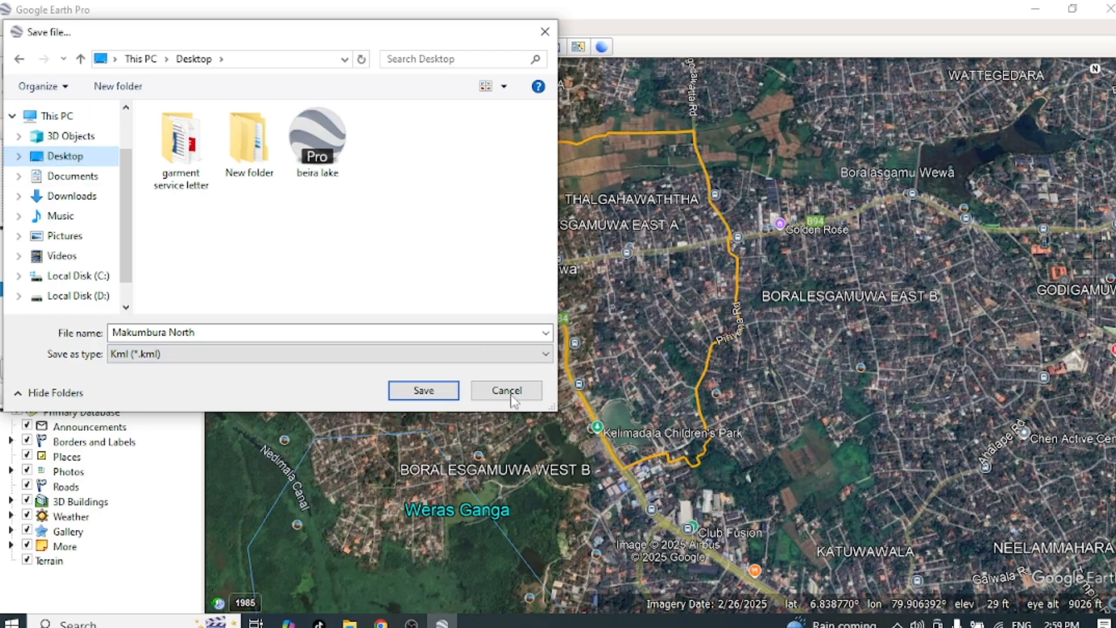
left_click(424, 389)
Step: Go to the Windows desktop and open the saved Makumbura North KML file in Google Earth Pro
left_click(1034, 9)
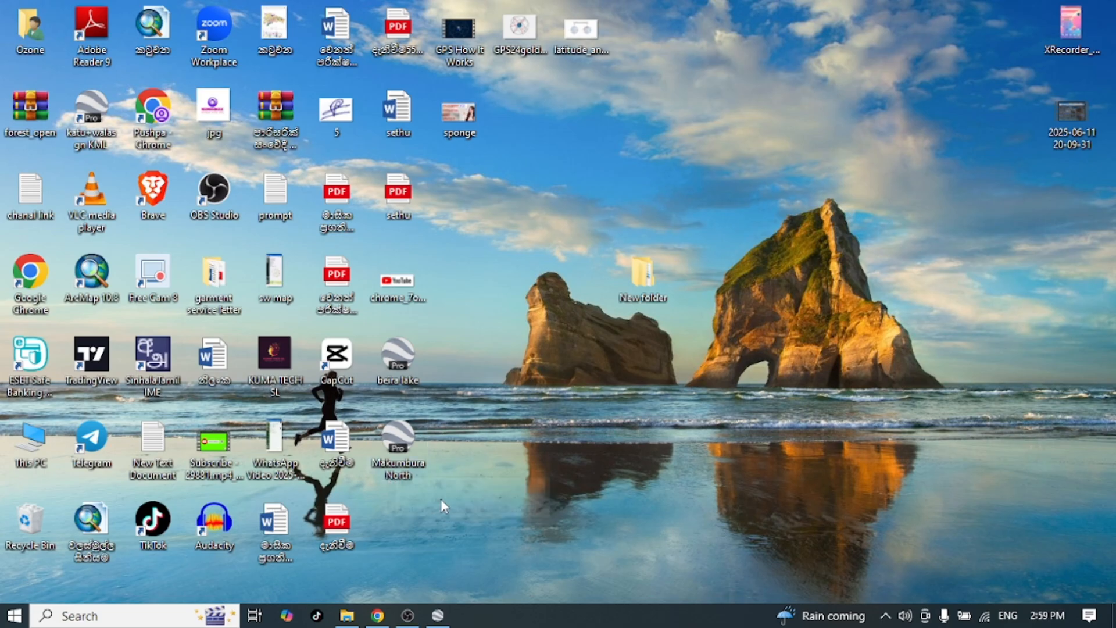
left_click(401, 445)
double_click(401, 445)
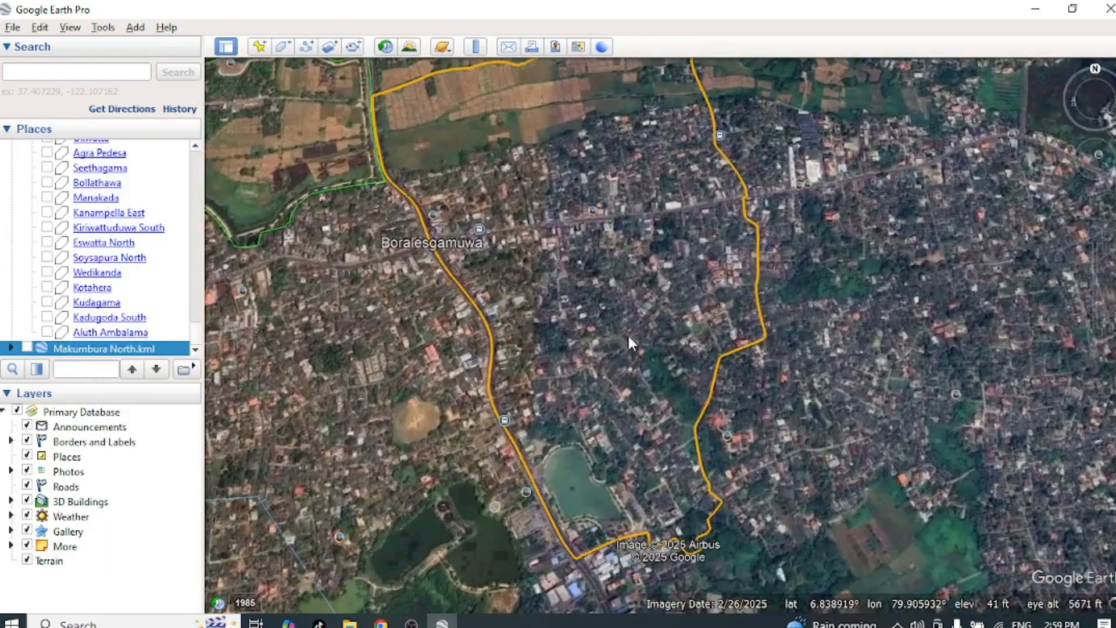
Step: Examine the orange Boralesgamuwa East A boundary and the fields, roads and lake area around it
scroll(626, 333, "down", 2)
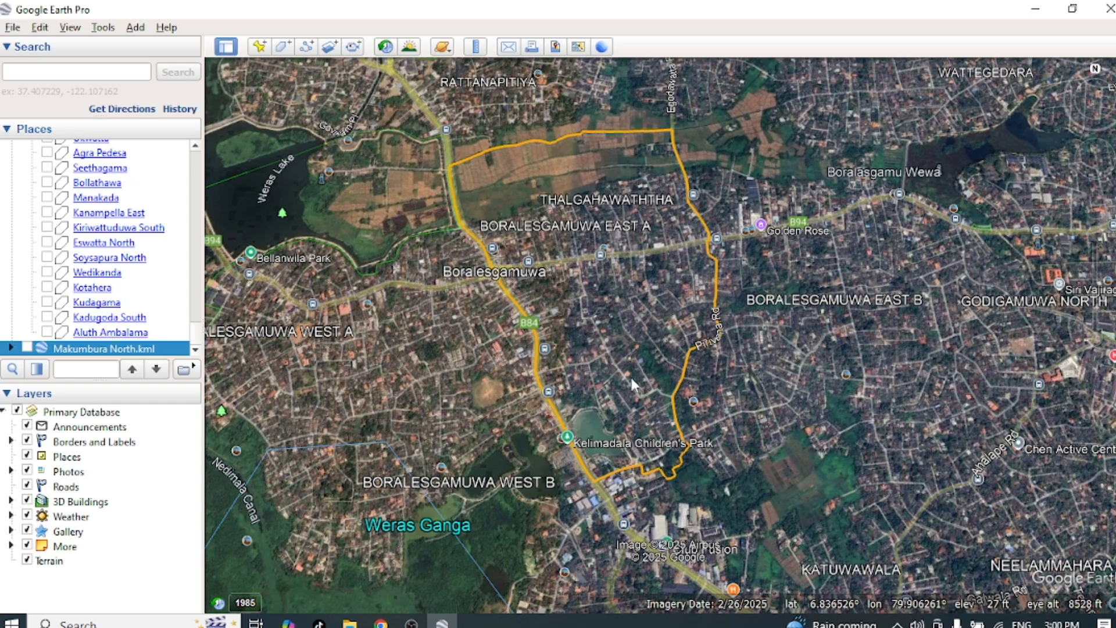
scroll(630, 375, "up", 3)
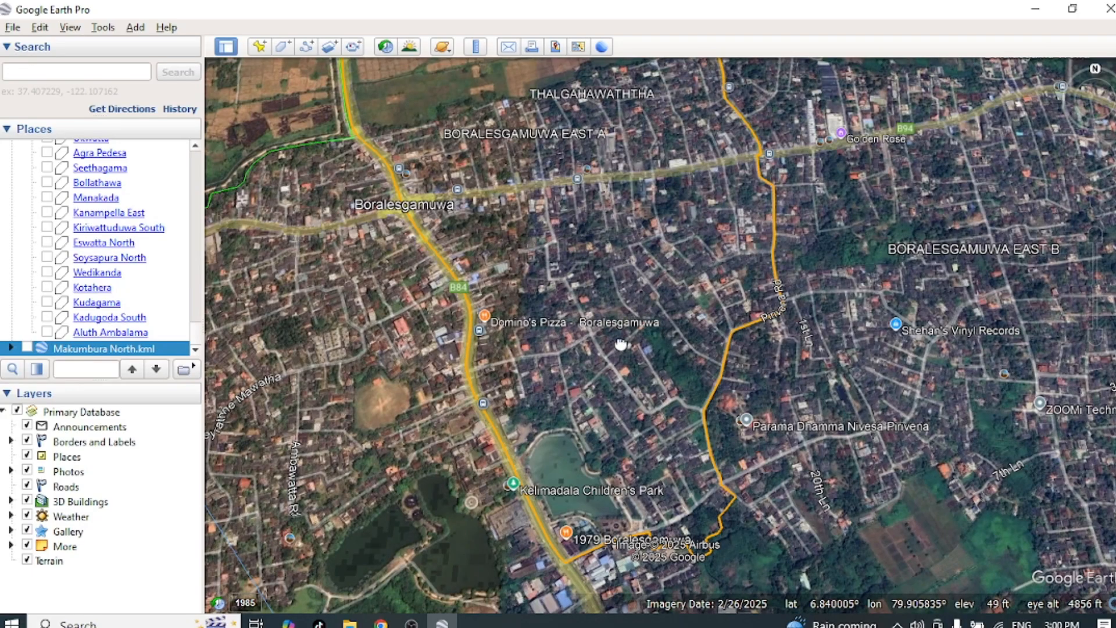
left_click_drag(620, 344, 637, 374)
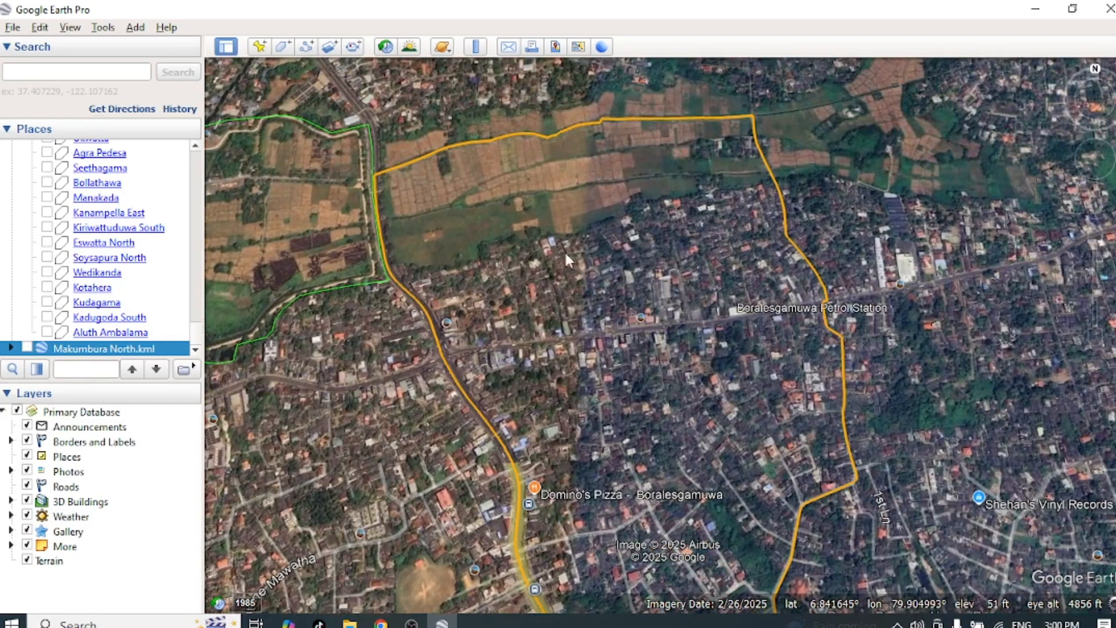
scroll(529, 258, "up", 2)
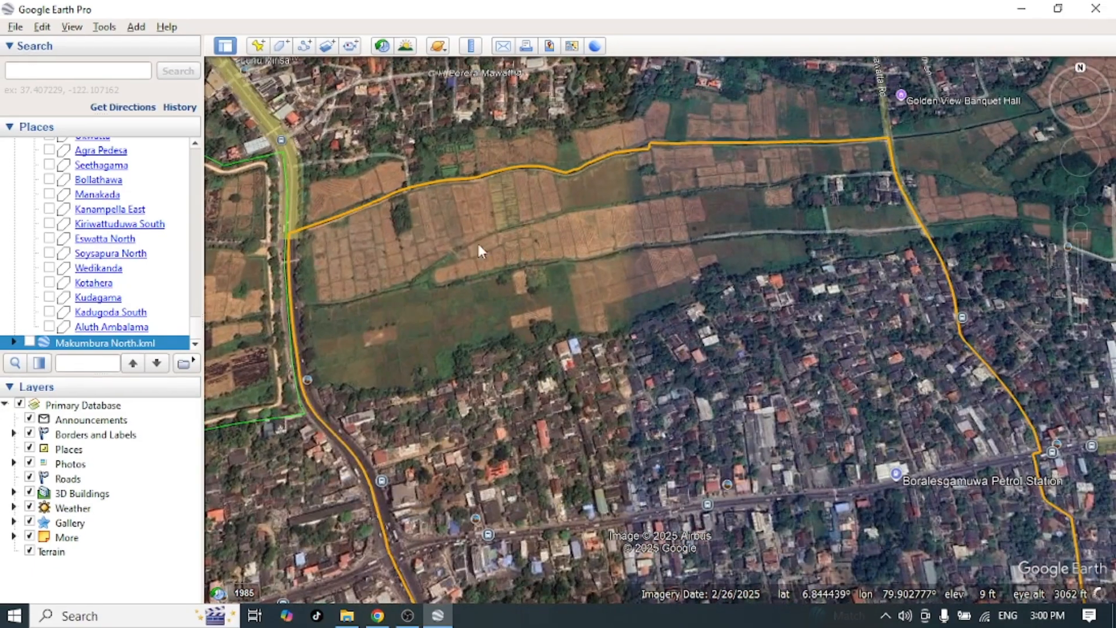
left_click_drag(397, 288, 557, 278)
scroll(645, 409, "down", 2)
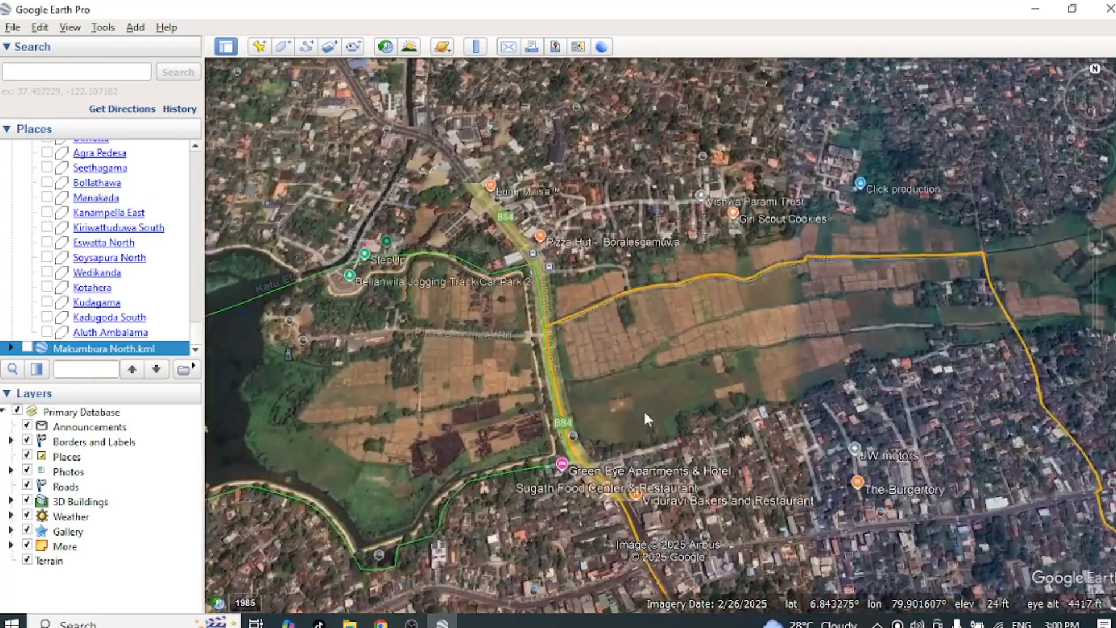
scroll(645, 414, "down", 2)
left_click_drag(643, 409, 584, 275)
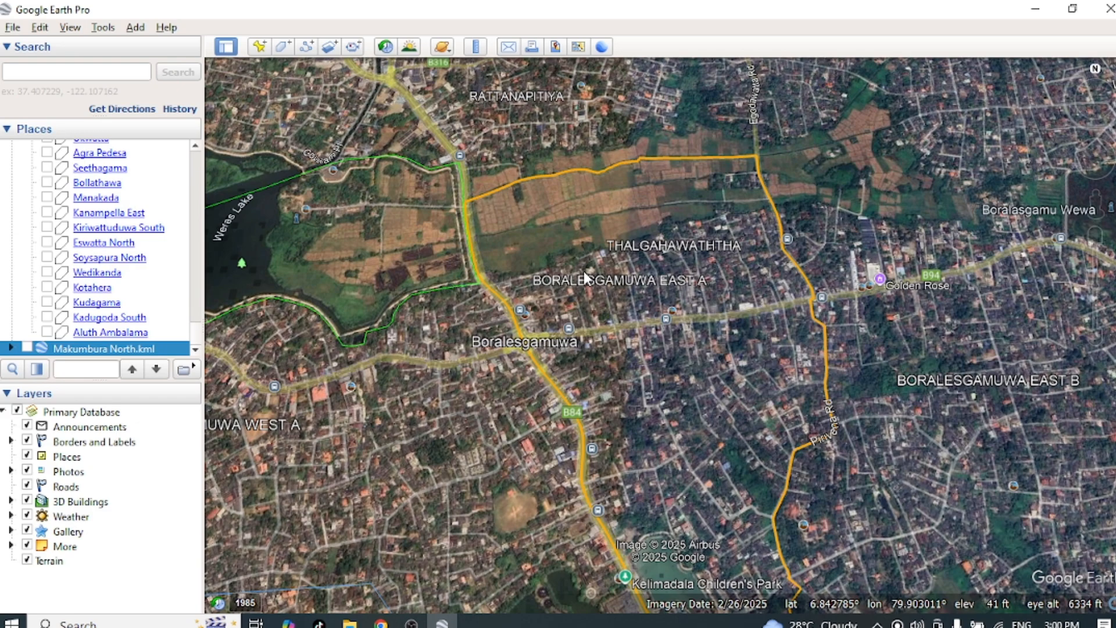
left_click_drag(573, 282, 618, 256)
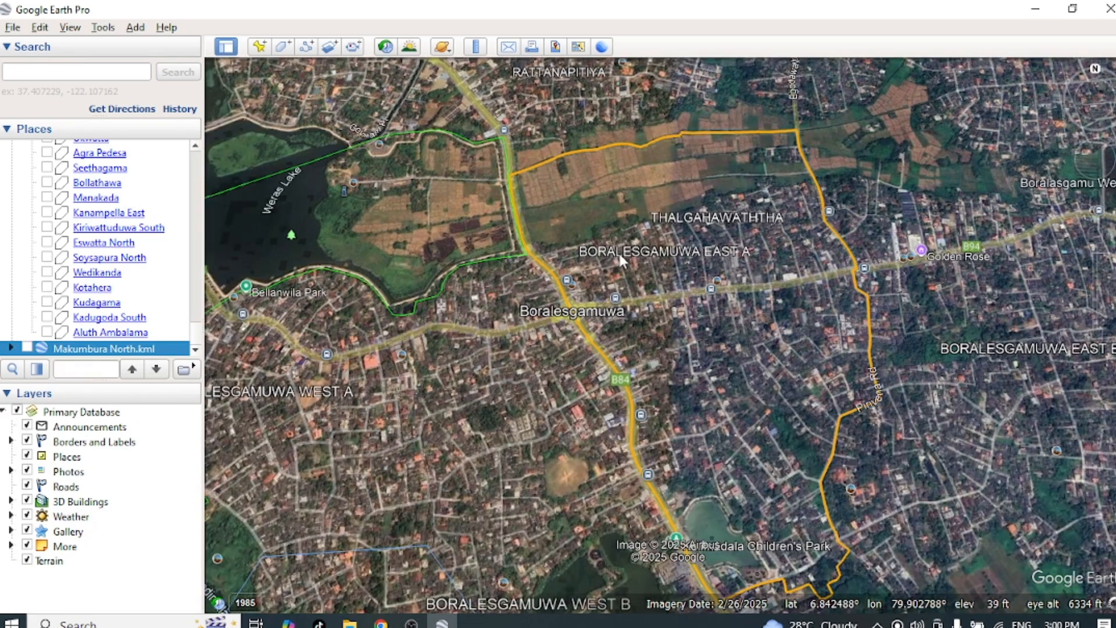